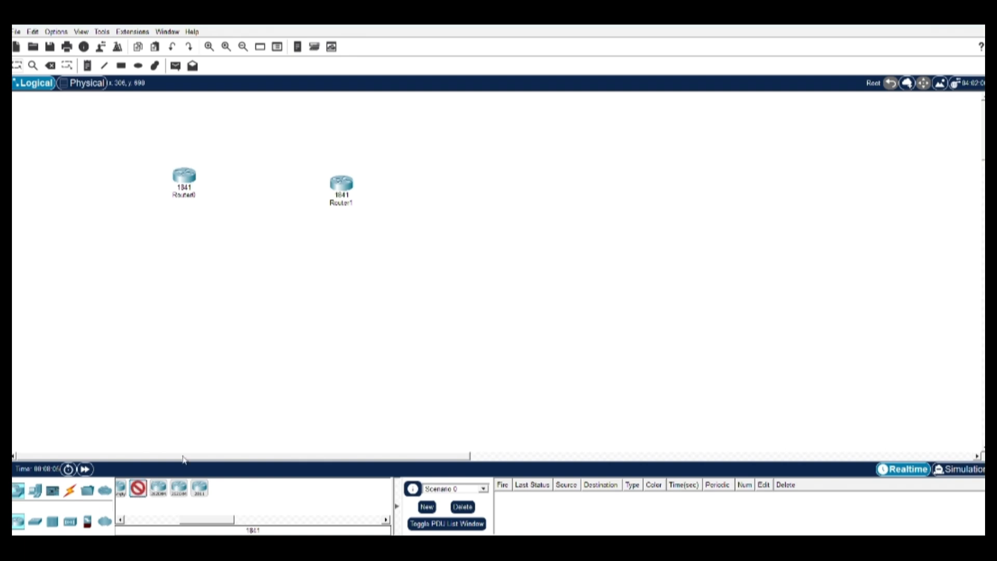
# - Place a third 1841 router beside Router1 and three PCs in a row below the three routers
pyautogui.click(501, 191)
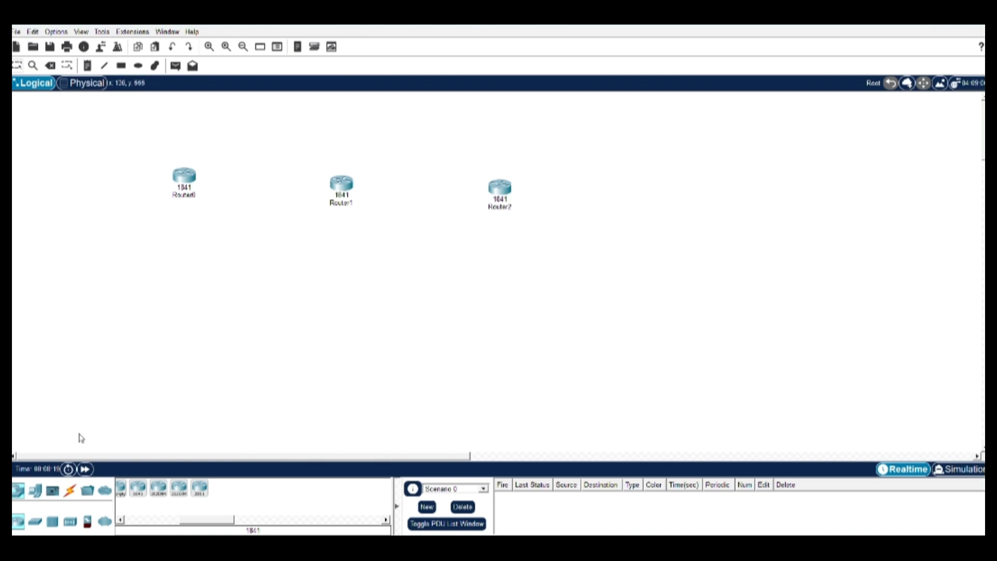
pyautogui.click(17, 496)
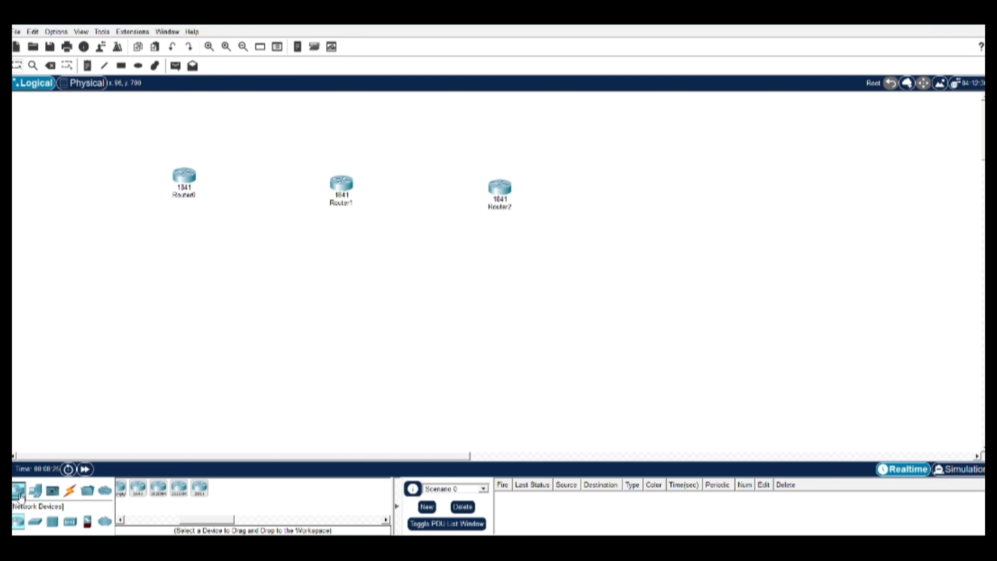
pyautogui.click(34, 490)
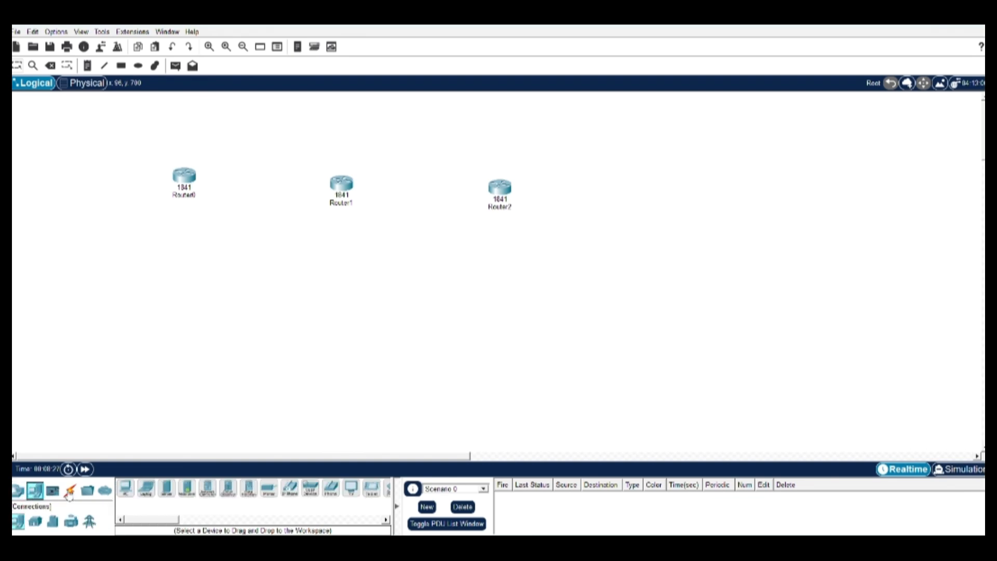
pyautogui.click(125, 488)
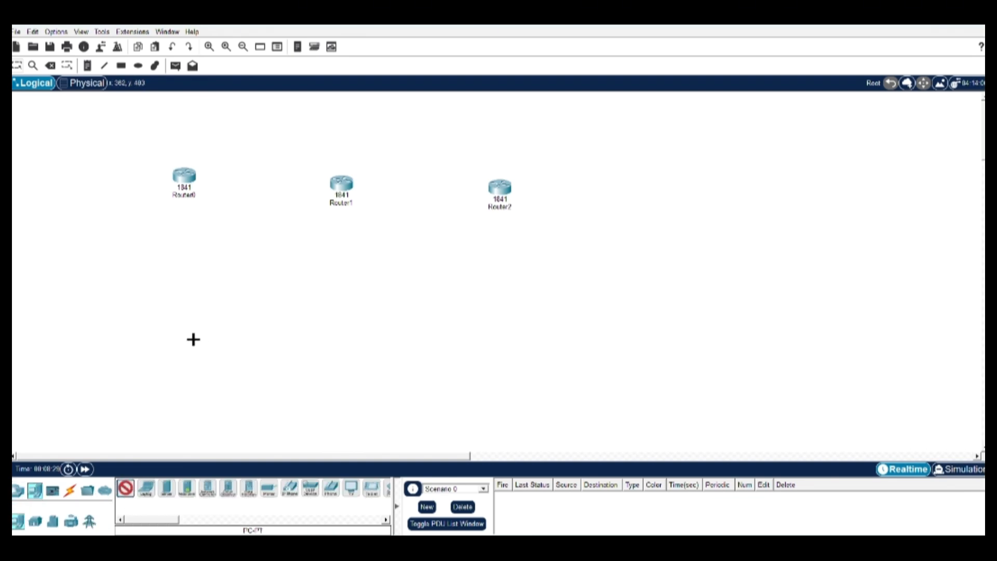
pyautogui.click(179, 344)
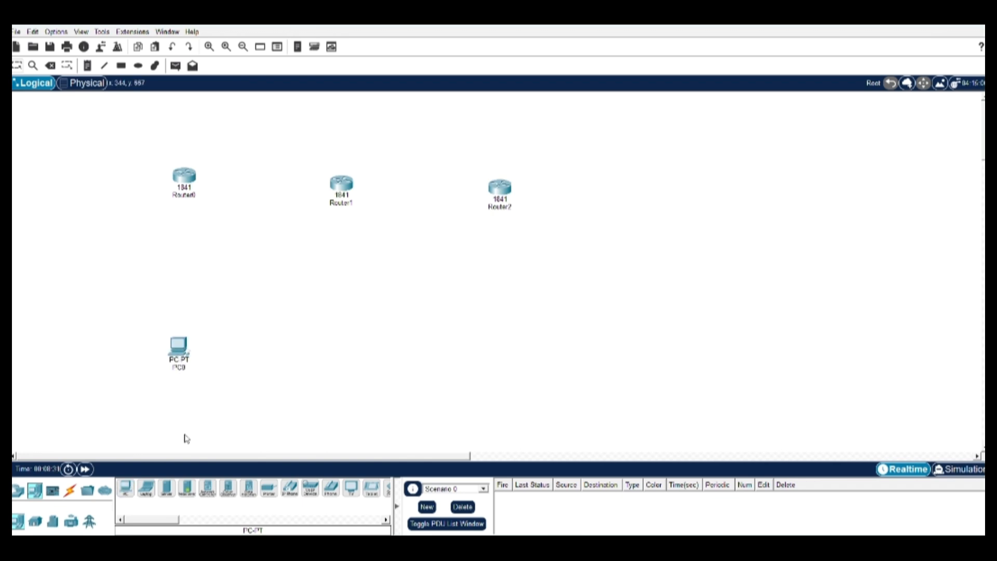
pyautogui.click(126, 488)
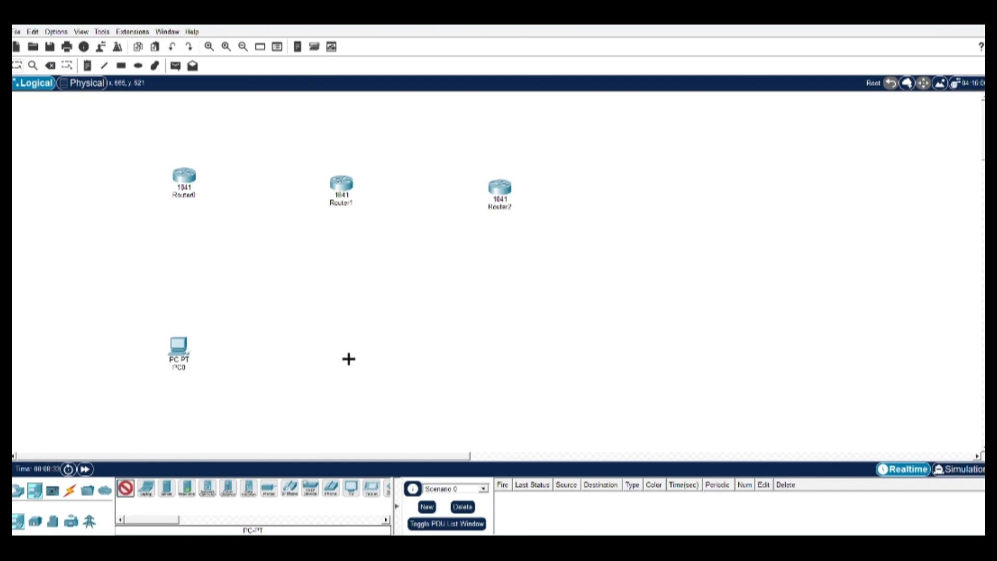
pyautogui.click(344, 351)
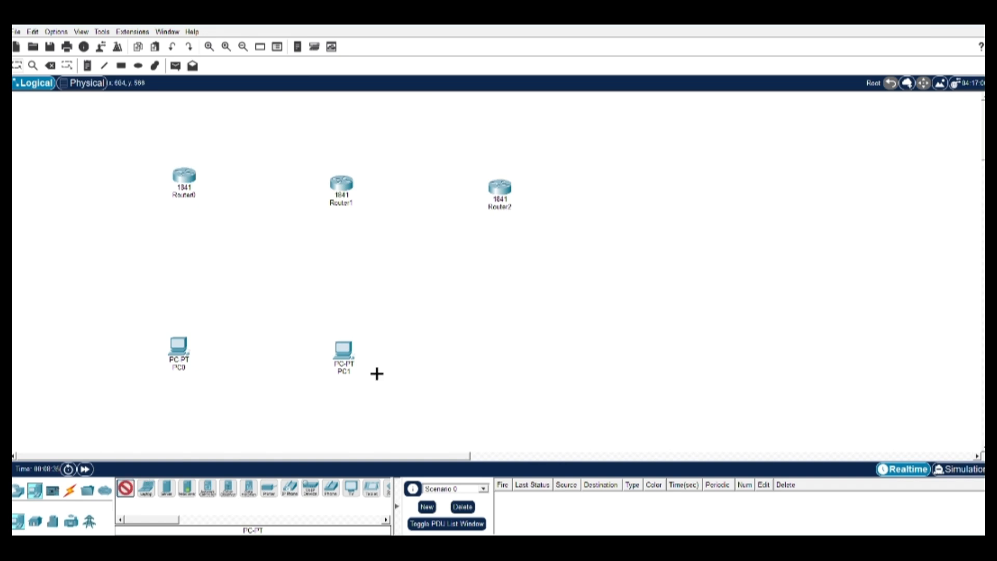
pyautogui.click(510, 362)
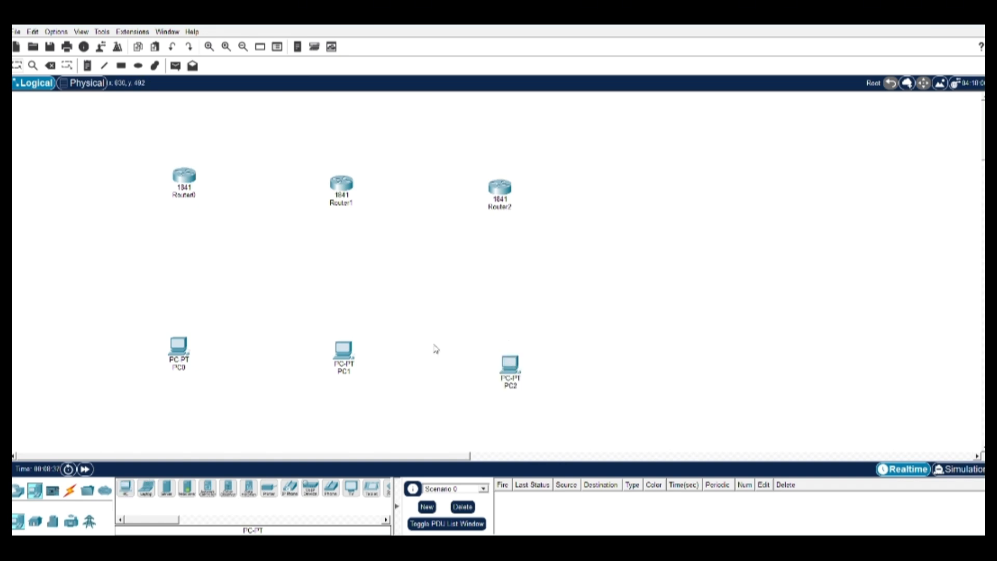
pyautogui.click(70, 494)
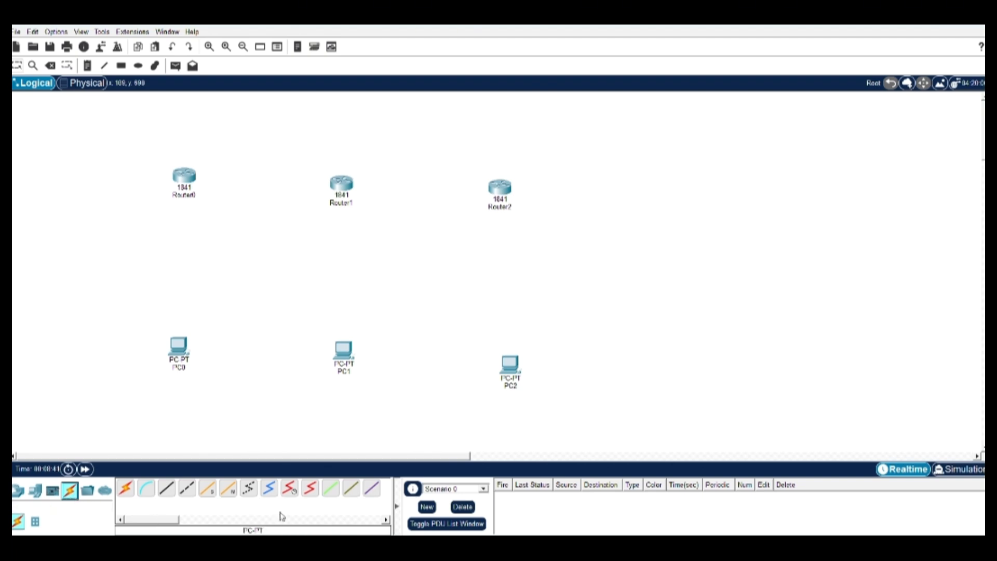
pyautogui.click(194, 488)
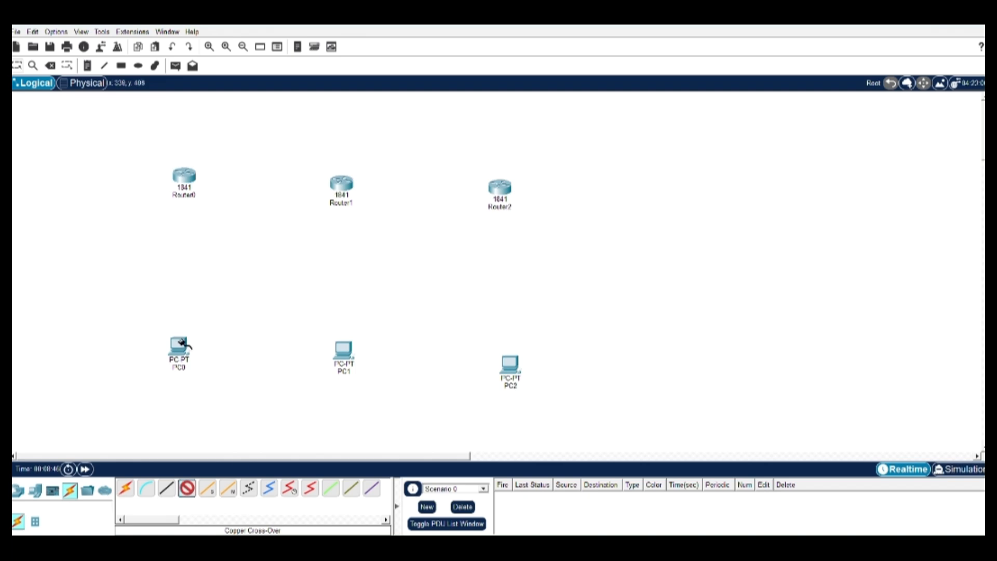
pyautogui.click(183, 346)
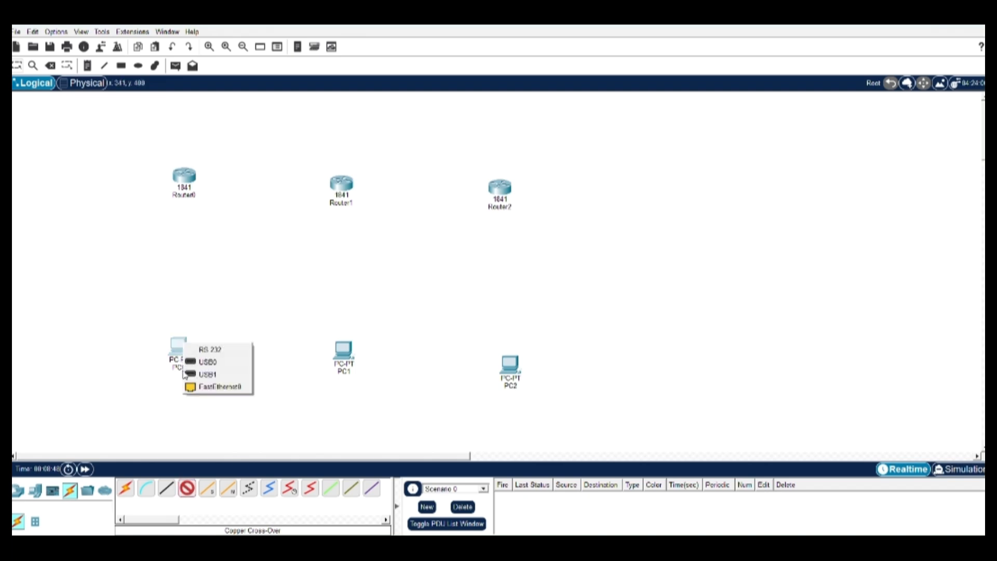
pyautogui.click(213, 387)
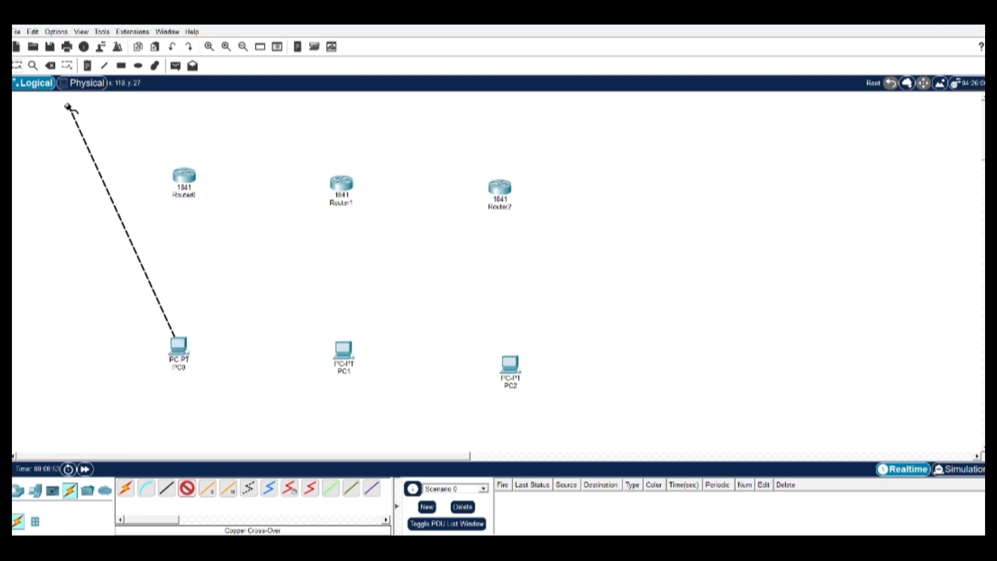
pyautogui.click(51, 67)
pyautogui.click(66, 68)
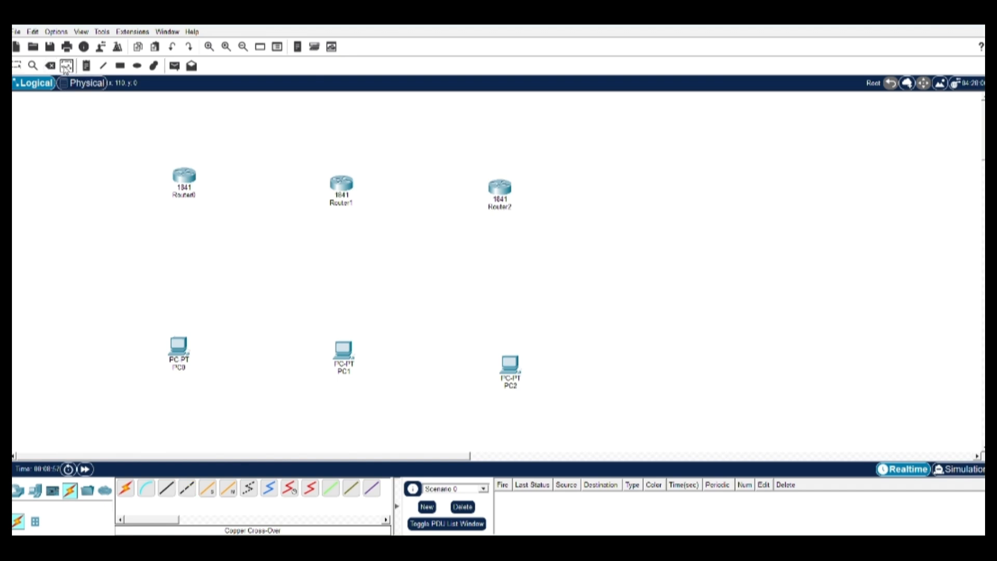
pyautogui.click(17, 65)
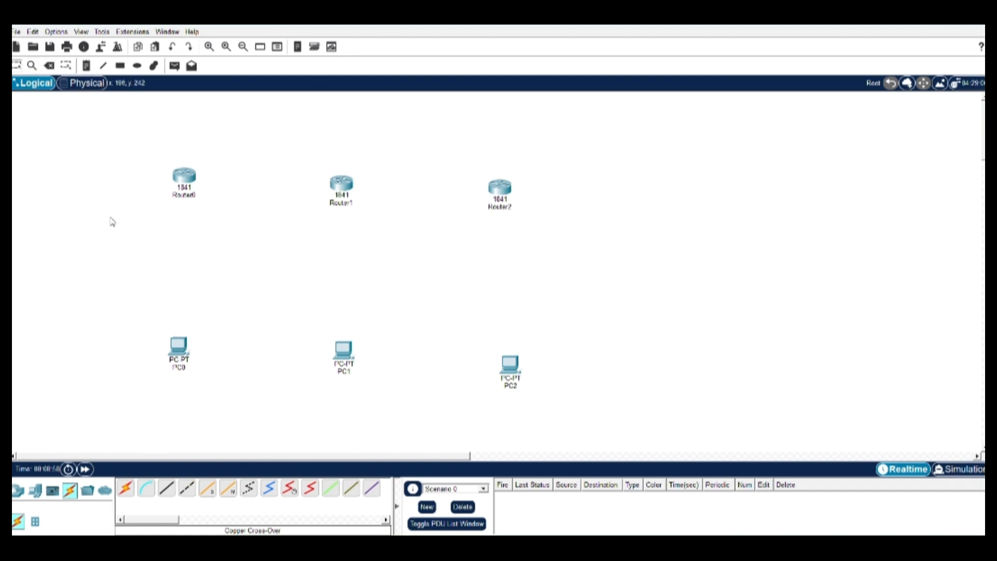
# - Install a WIC-2T serial module in Router0's right-hand slot, and open Router1's device window
pyautogui.click(183, 178)
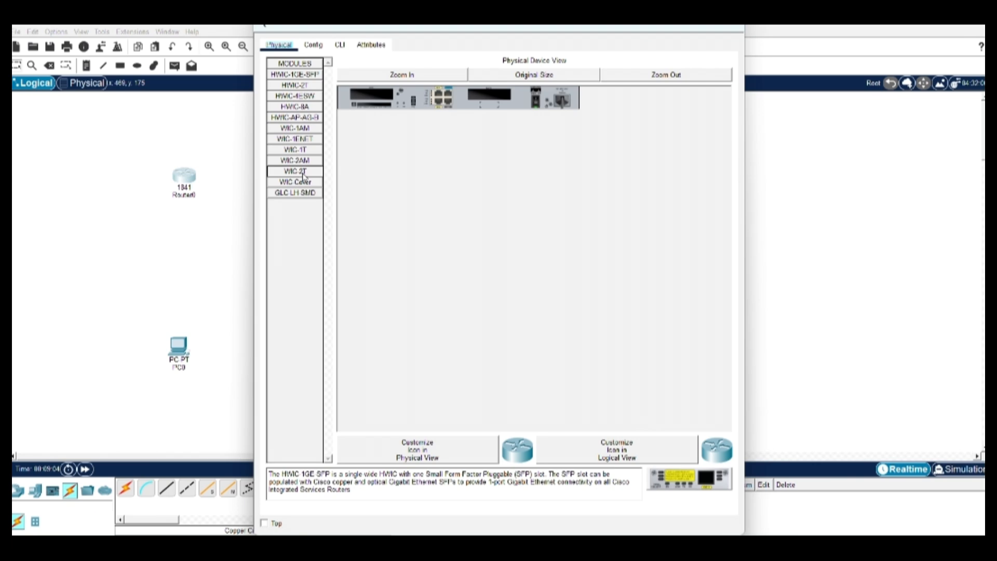
pyautogui.moveTo(302, 175)
pyautogui.mouseDown()
pyautogui.moveTo(353, 173)
pyautogui.moveTo(296, 174)
pyautogui.mouseUp()
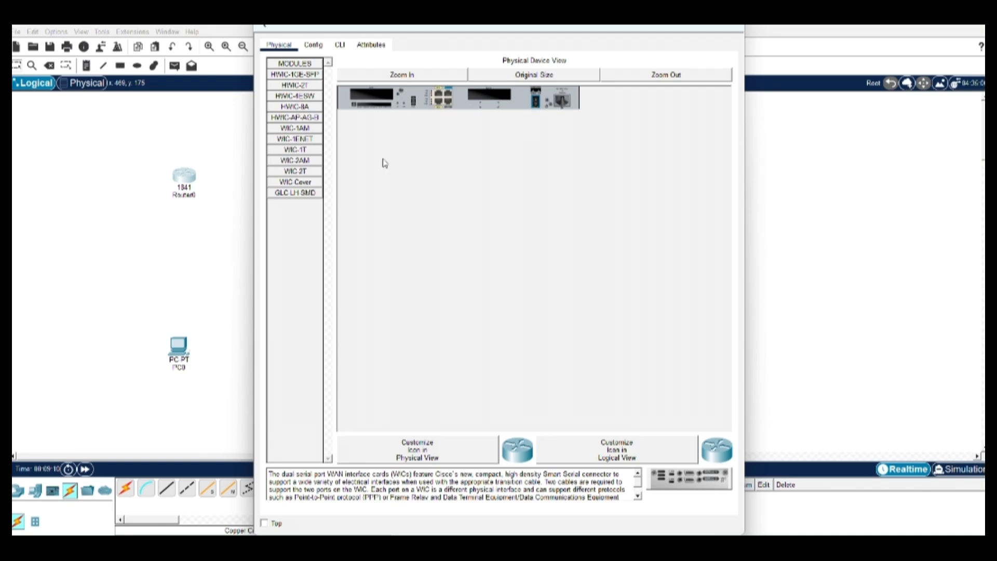
pyautogui.moveTo(303, 173); pyautogui.dragTo(488, 102)
pyautogui.click(730, 25)
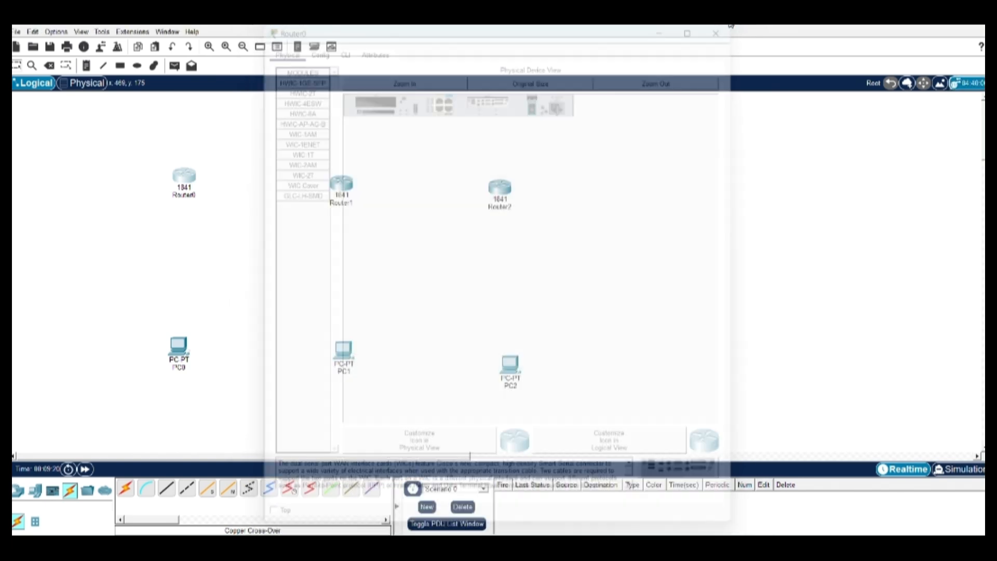
pyautogui.click(347, 184)
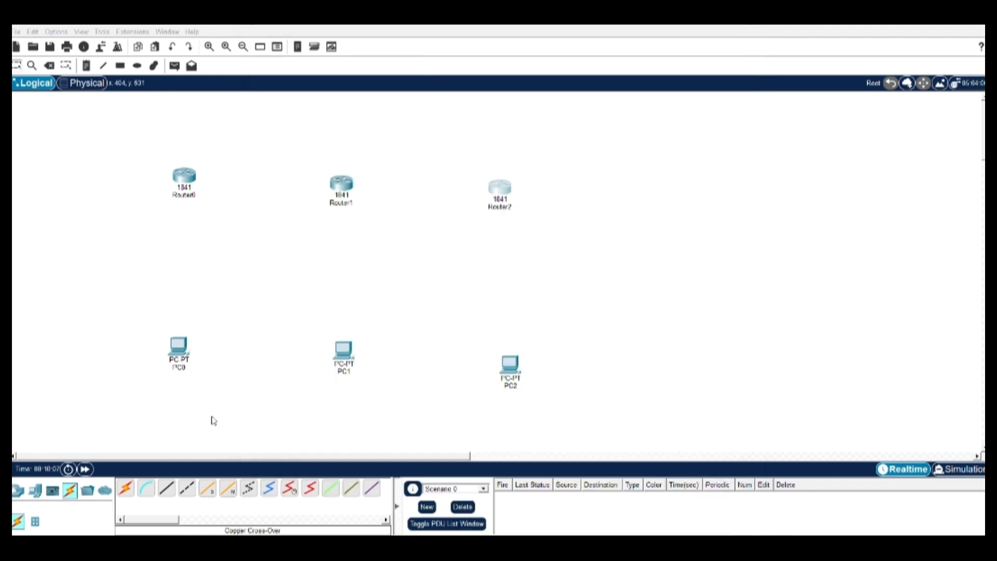
# - Try to connect PC0's FastEthernet0 to Router0's Serial0/0/0 with a copper cross-over cable
pyautogui.click(187, 488)
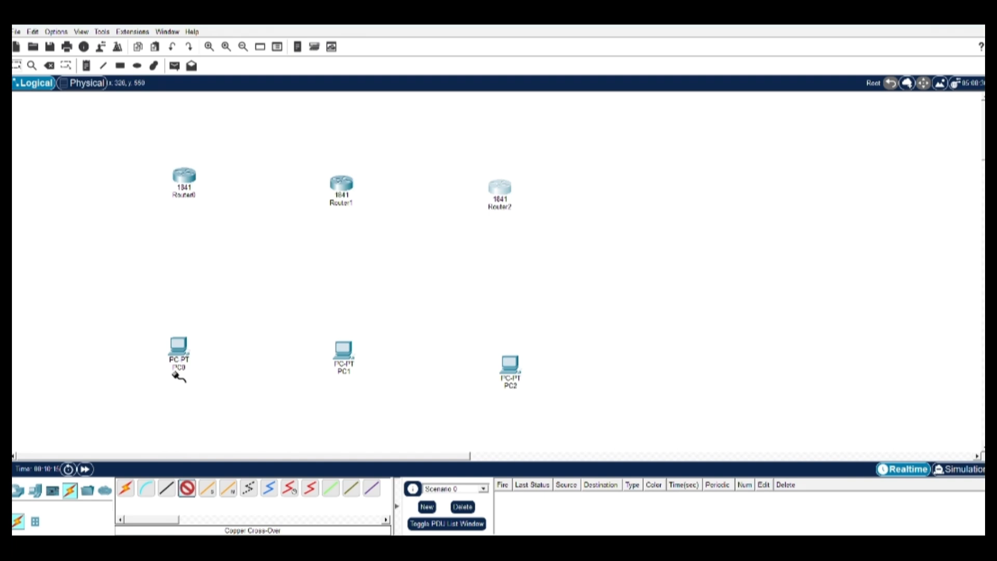
pyautogui.click(183, 349)
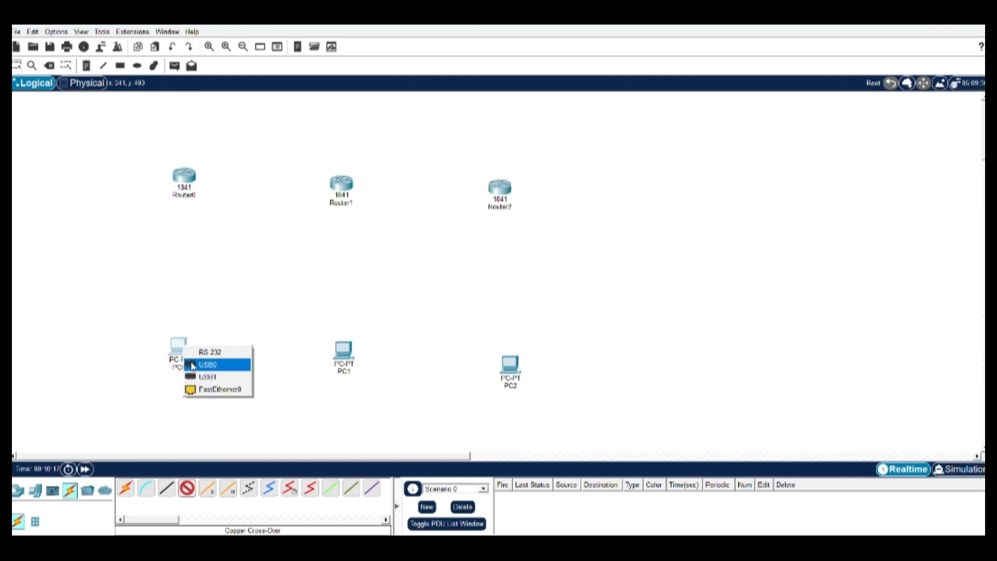
pyautogui.click(206, 390)
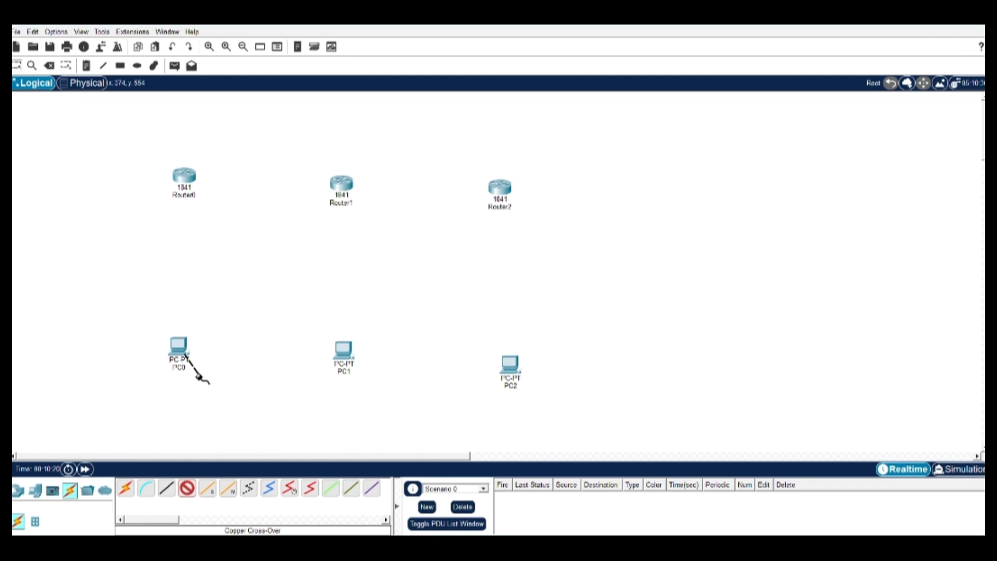
pyautogui.click(183, 177)
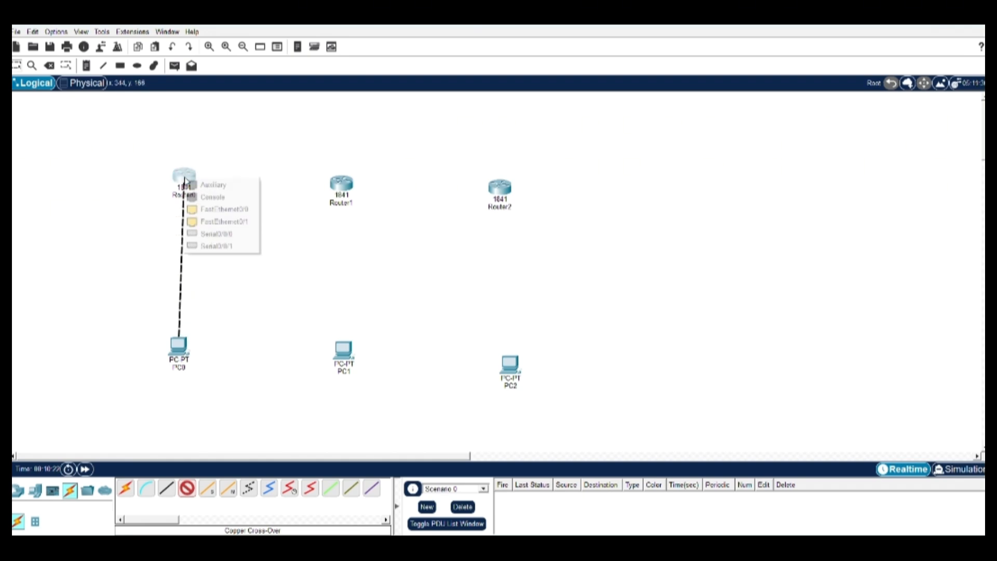
pyautogui.click(213, 234)
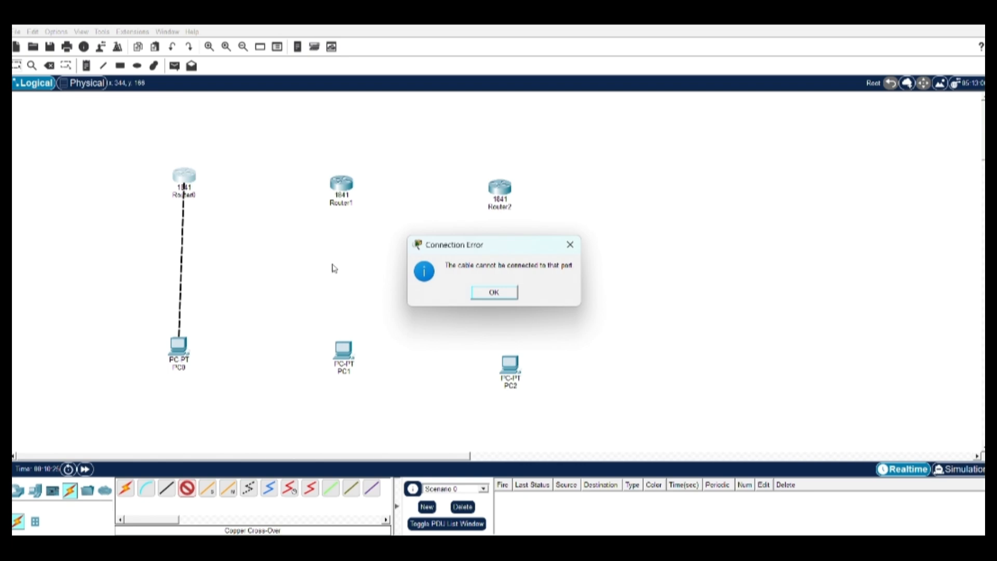
pyautogui.click(494, 294)
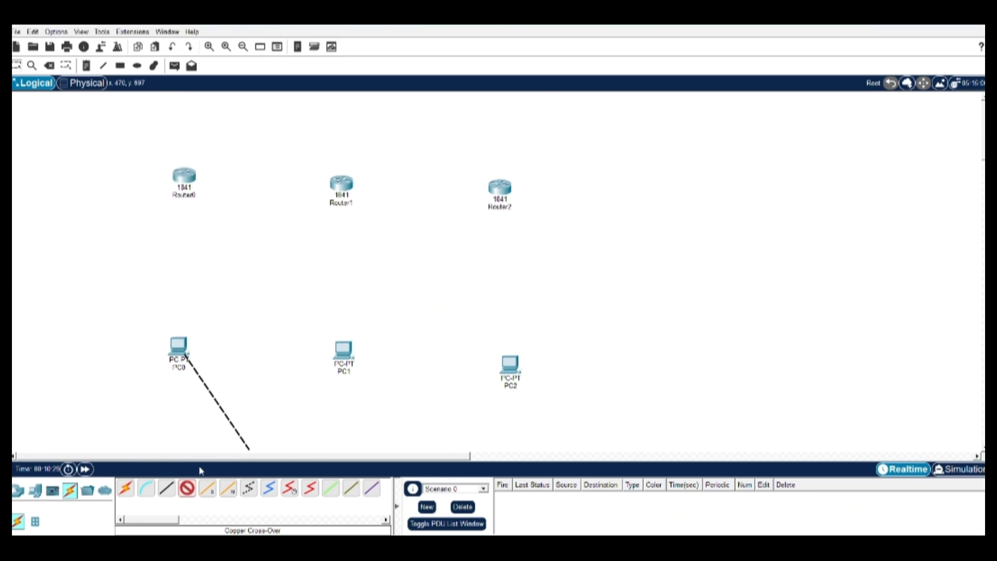
pyautogui.click(51, 67)
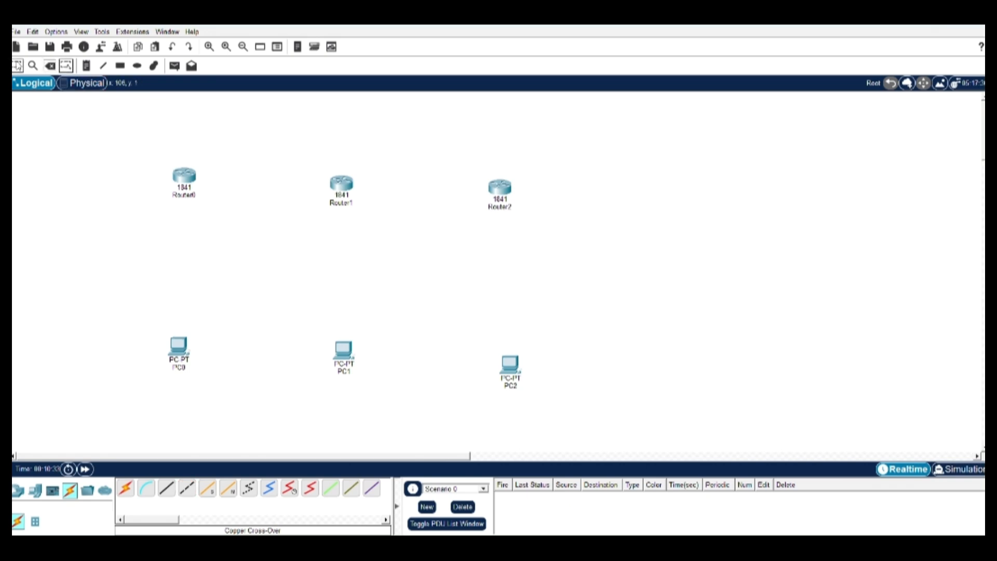
# - Retry the copper cross-over link from PC0's FastEthernet0 to Router0's Serial0/0/0 port
pyautogui.click(187, 493)
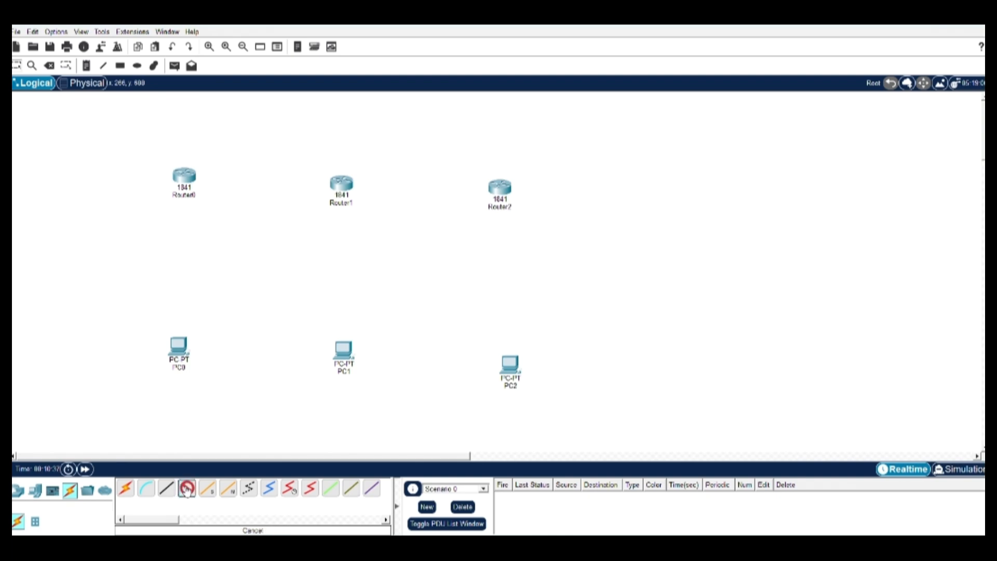
pyautogui.click(179, 348)
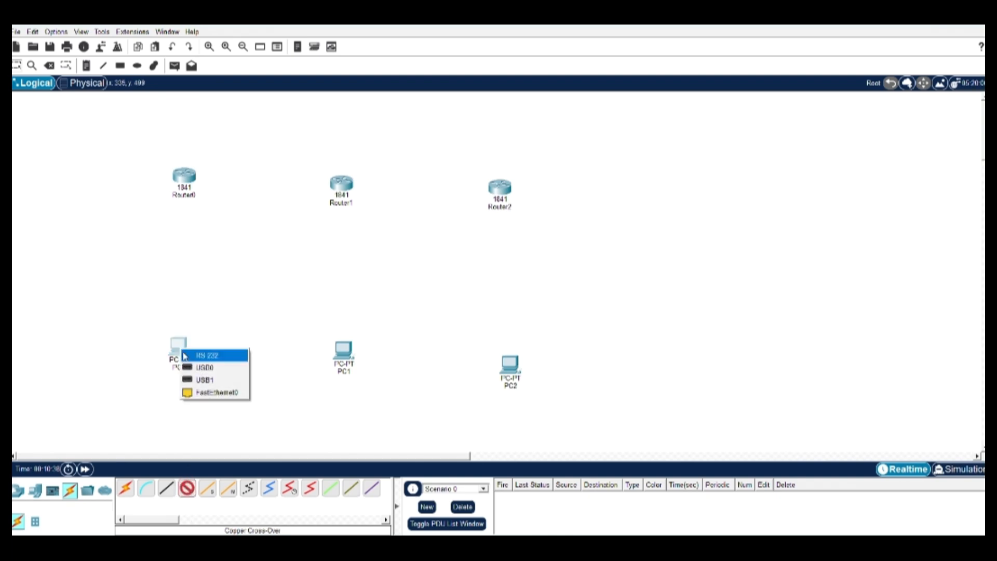
pyautogui.click(211, 394)
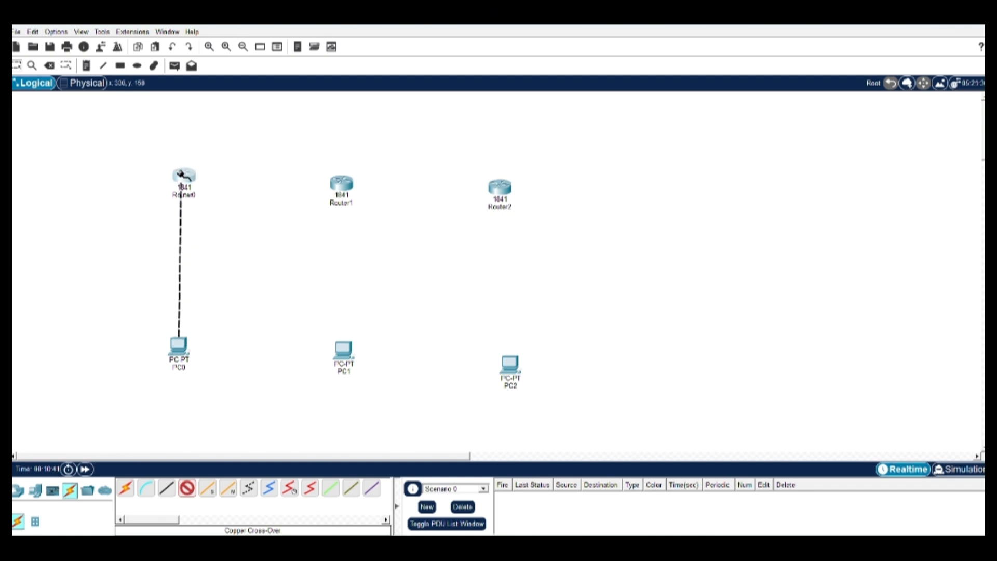
pyautogui.click(182, 178)
pyautogui.click(206, 230)
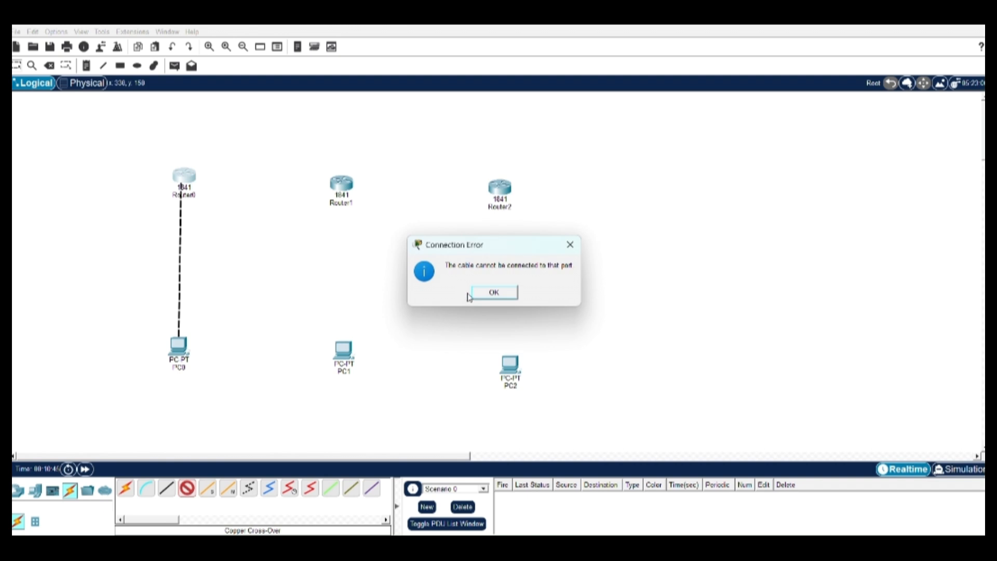
pyautogui.click(501, 296)
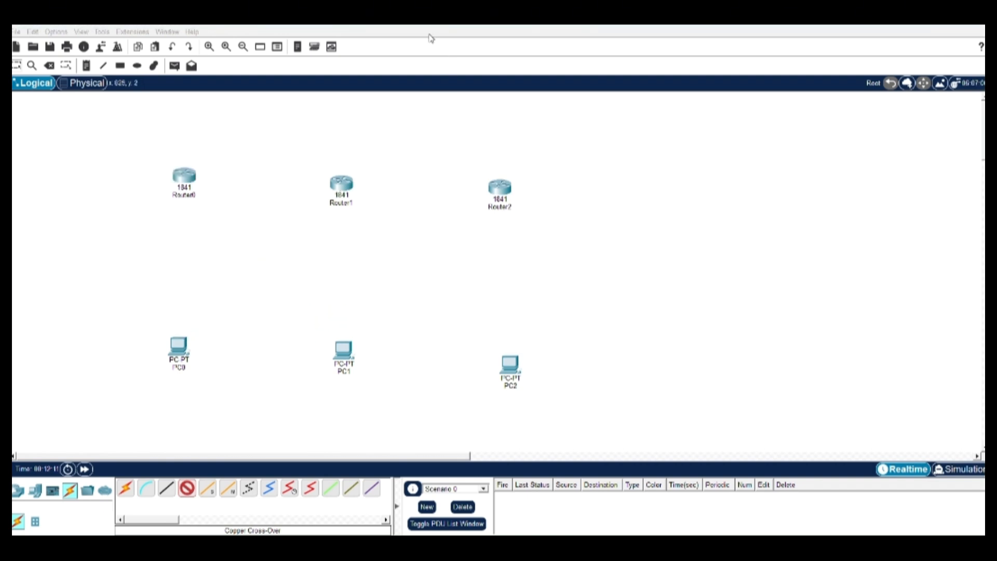
# - Connect PC0's FastEthernet0 to Router0's FastEthernet0/0 with the copper cross-over cable
pyautogui.click(187, 354)
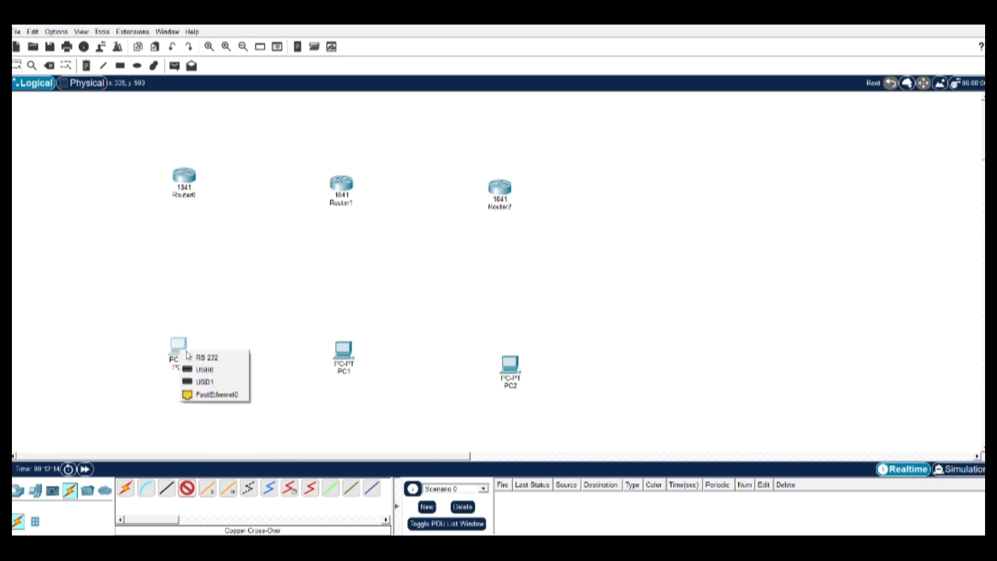
pyautogui.click(211, 396)
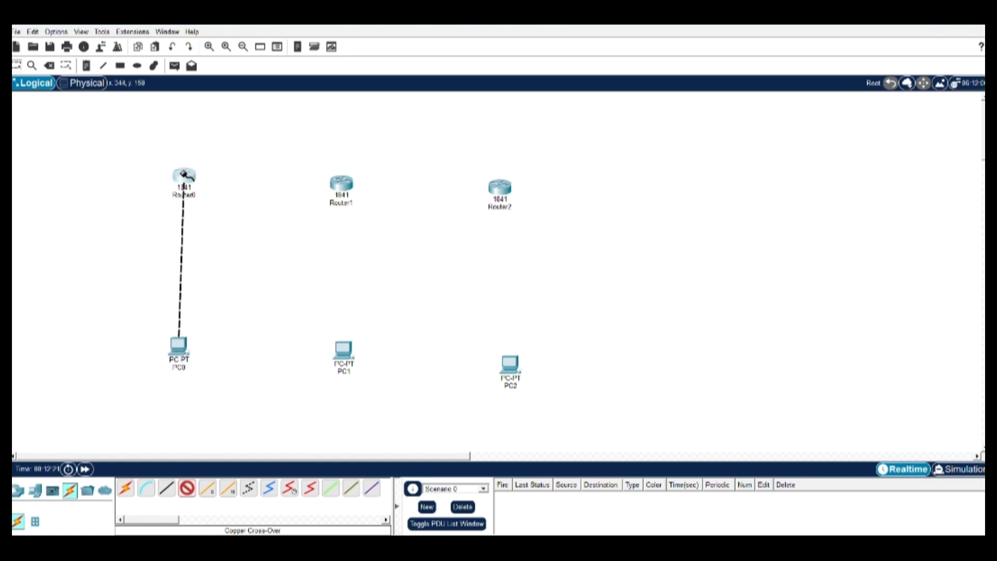
pyautogui.click(183, 175)
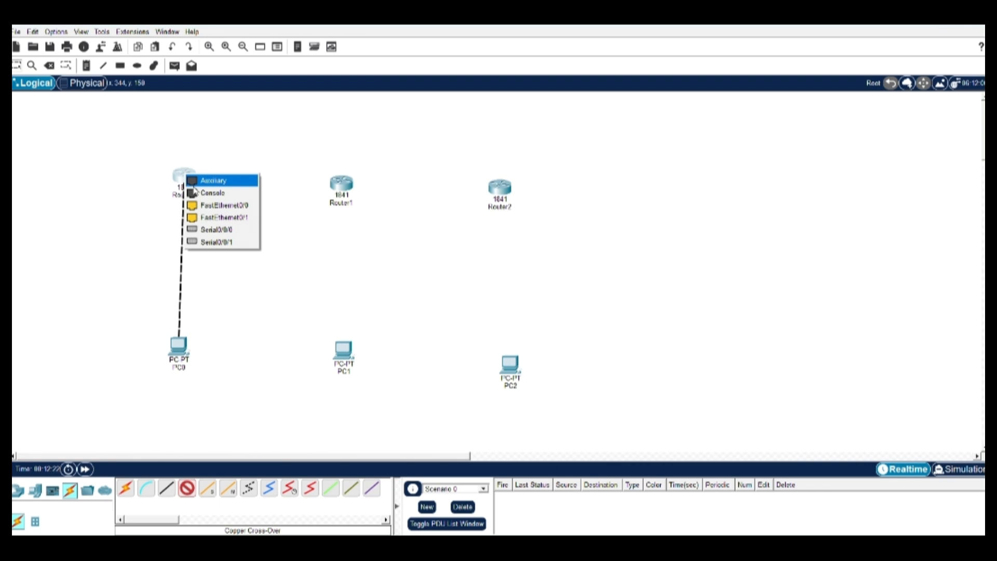
pyautogui.click(224, 207)
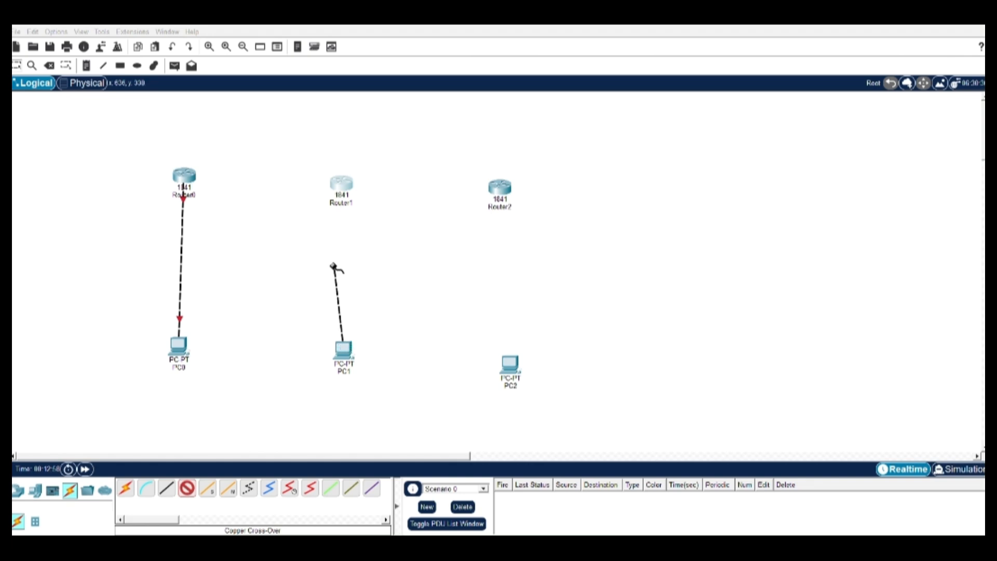
# - Try to connect PC1's copper cross-over cable to Router1's Serial0/0/1 port
pyautogui.click(341, 185)
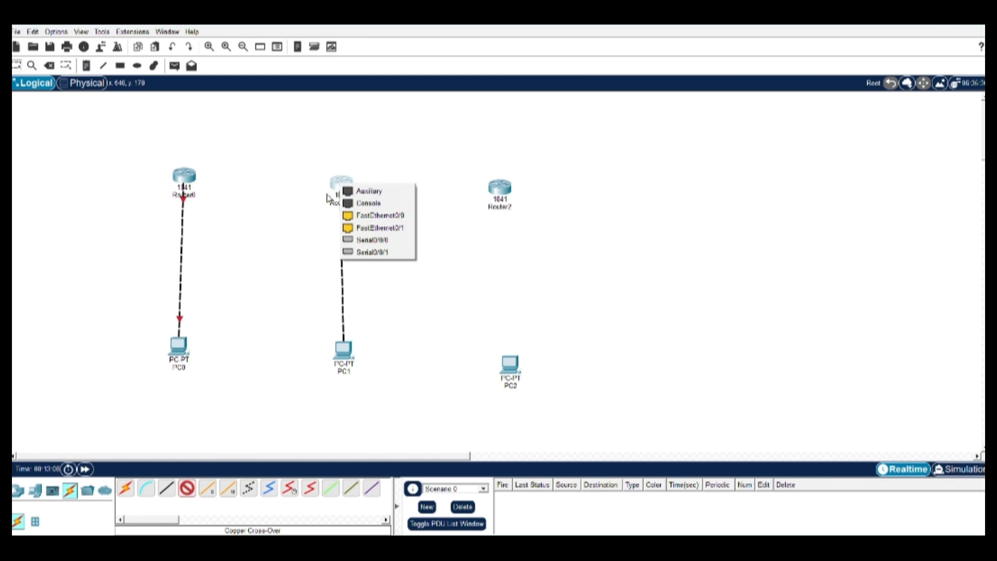
pyautogui.click(370, 253)
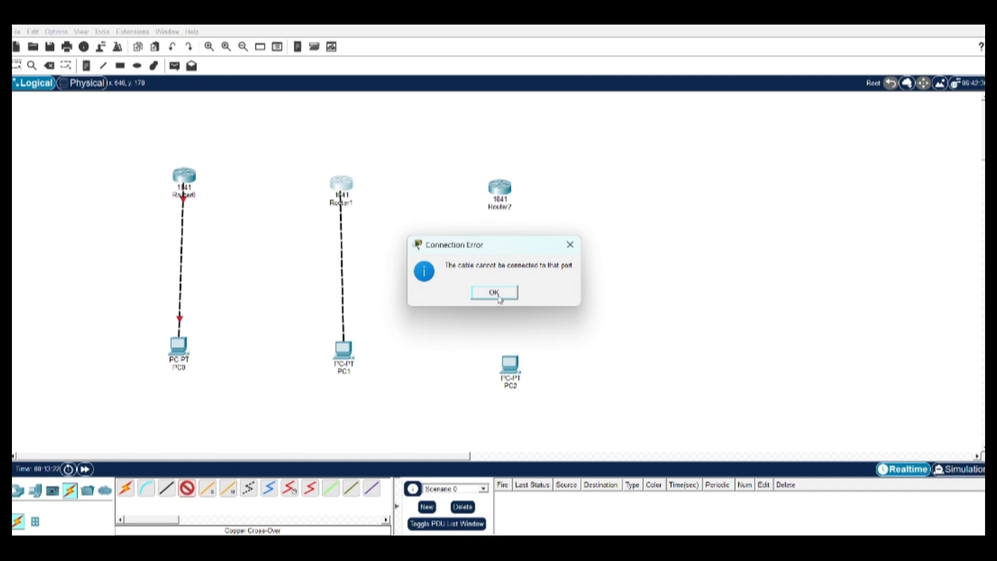
pyautogui.click(498, 296)
# - Connect PC1's copper cross-over cable to Router1's FastEthernet0/0 port
pyautogui.click(347, 185)
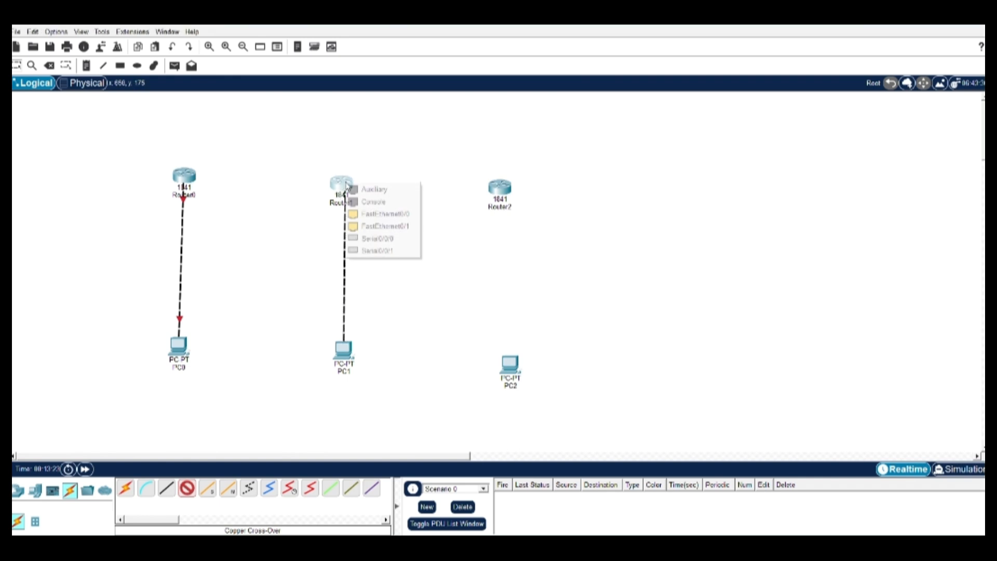
pyautogui.click(372, 214)
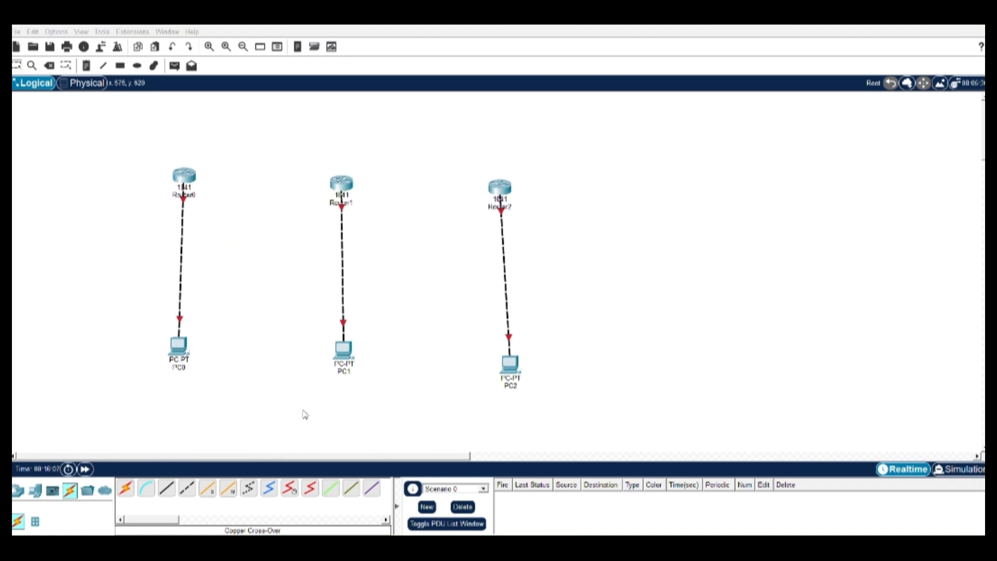
# - Connect Router0's Serial0/0/0 port to Router1's Serial0/0/1 port with a Serial DCE cable
pyautogui.click(289, 491)
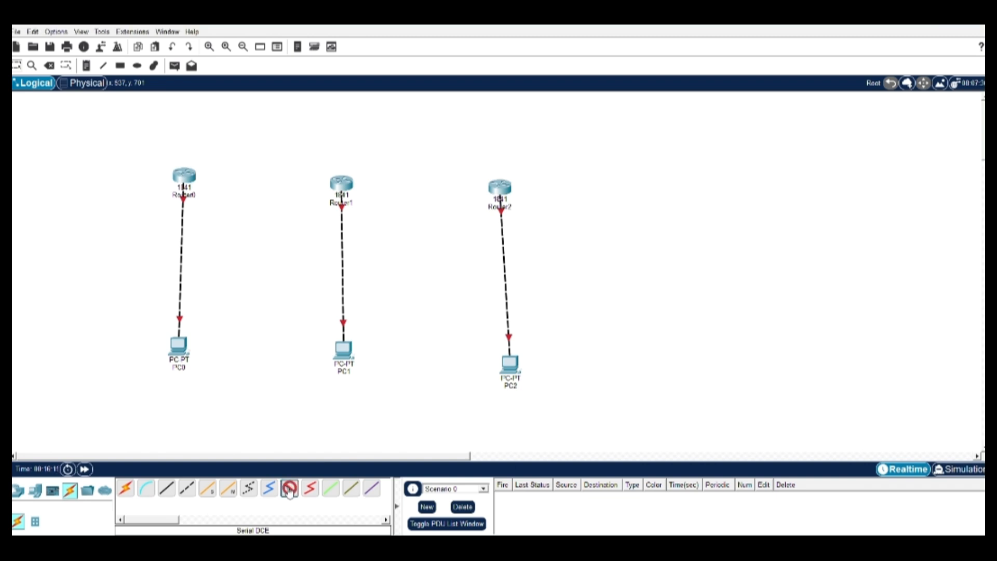
pyautogui.click(187, 180)
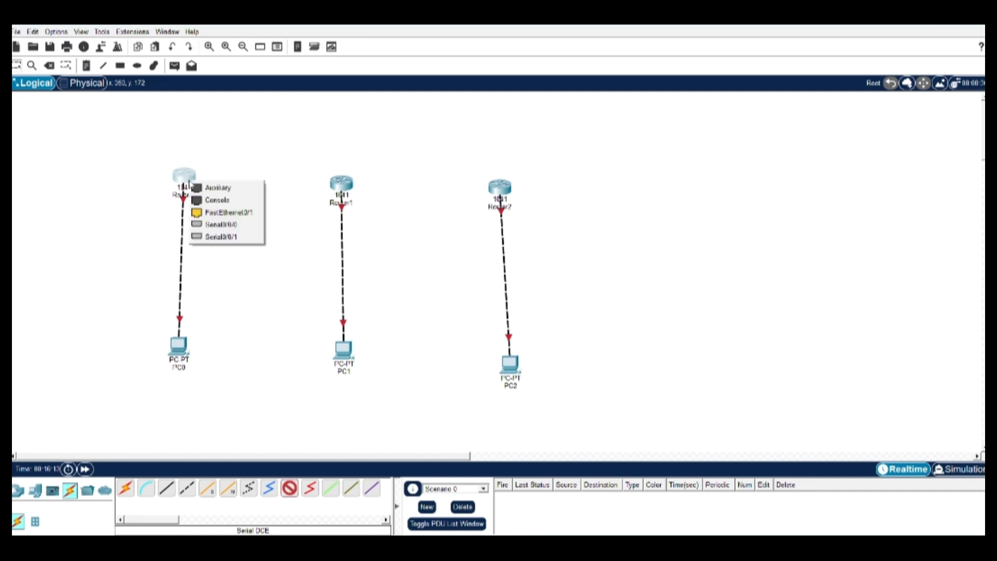
pyautogui.click(207, 224)
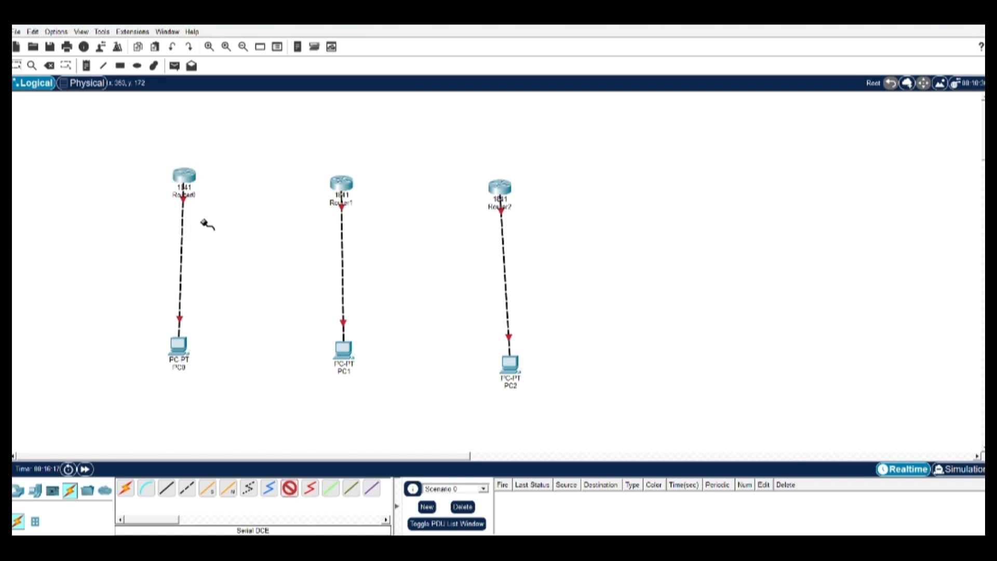
pyautogui.click(345, 184)
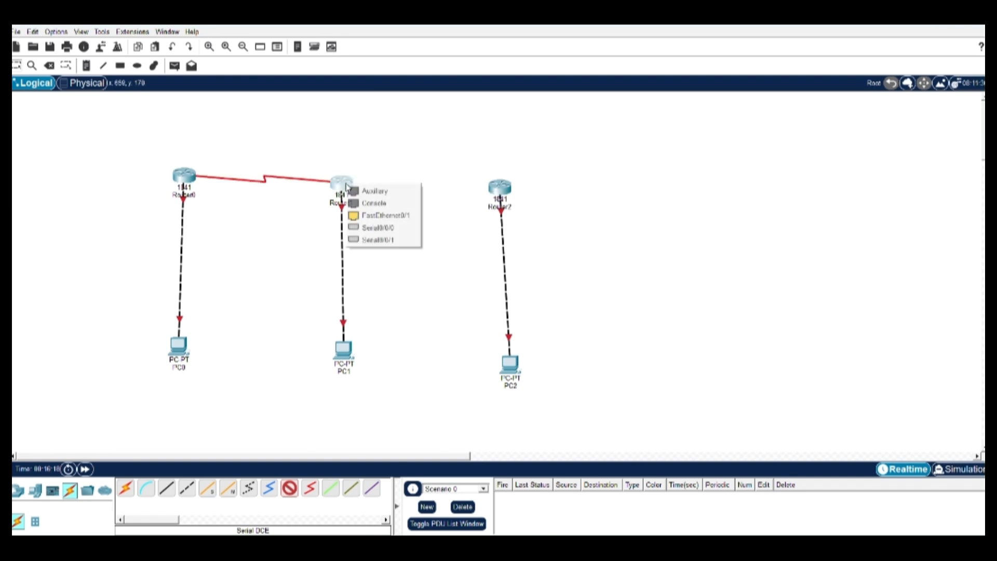
pyautogui.click(374, 241)
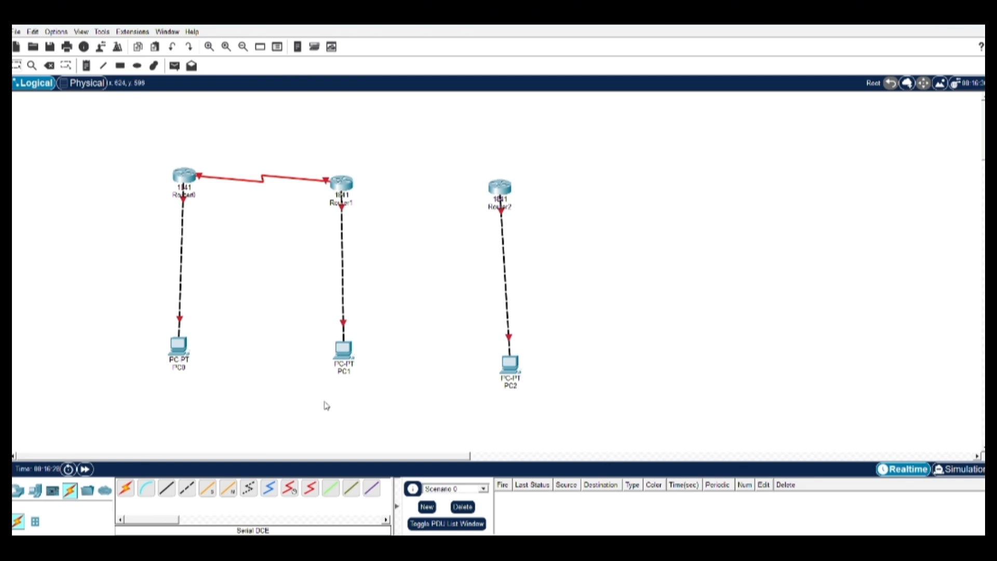
# - Connect Router1's Serial0/0/0 port to Router2's Serial0/0/1 port with a Serial DCE cable
pyautogui.click(290, 489)
pyautogui.click(349, 187)
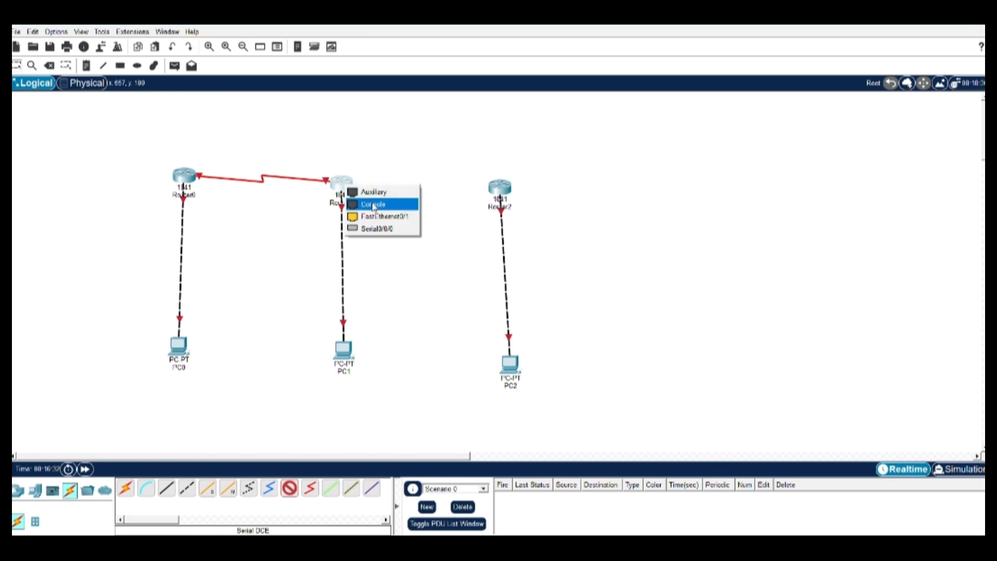
pyautogui.click(374, 229)
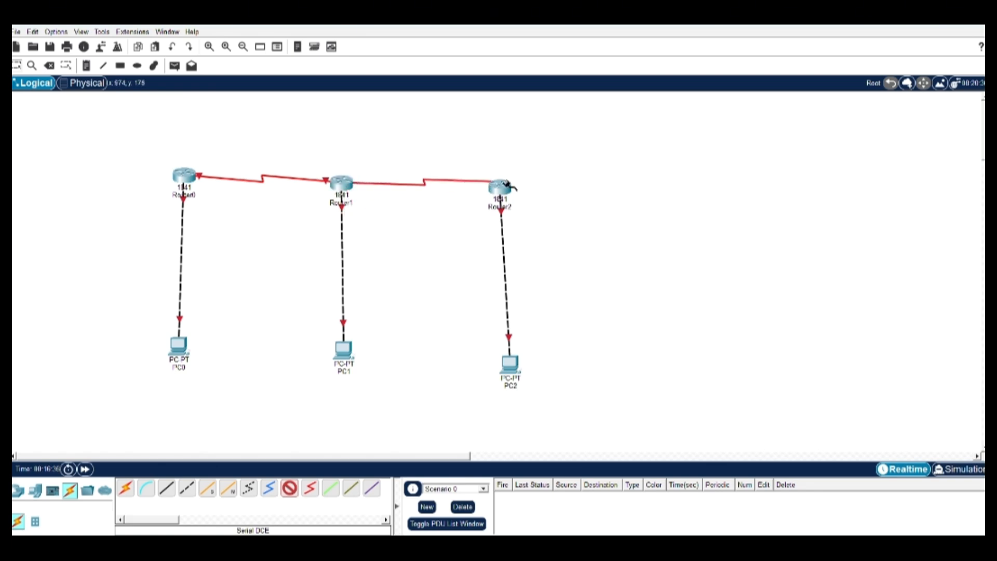
pyautogui.click(501, 188)
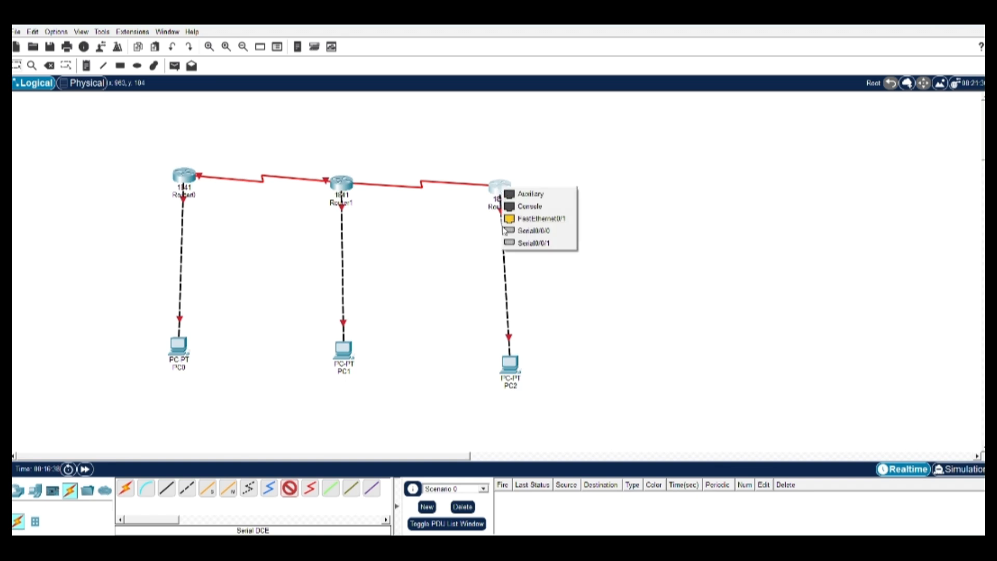
pyautogui.click(531, 243)
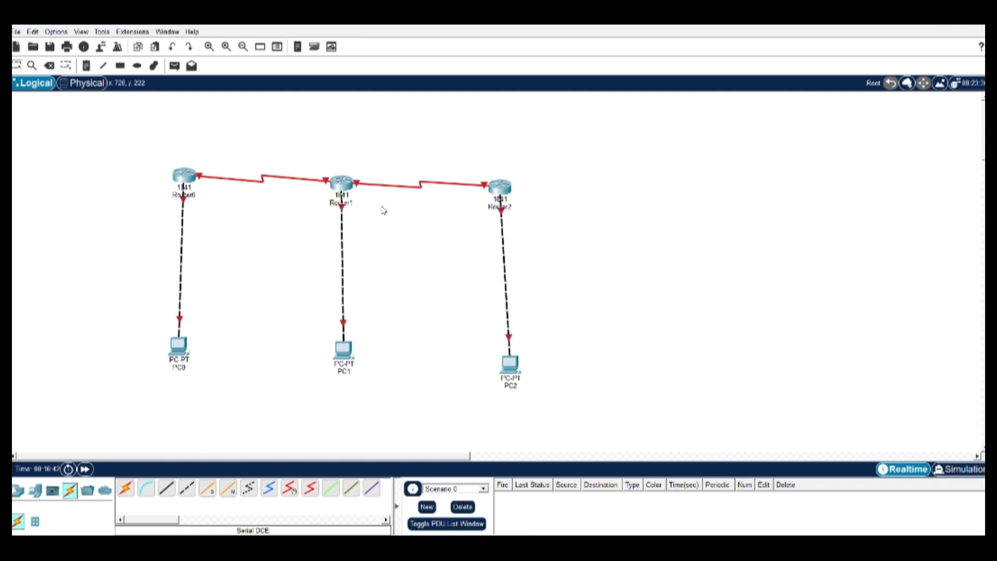
# - Open Router0's command line interface and decline the initial configuration dialog to reach the router prompt
pyautogui.moveTo(367, 190)
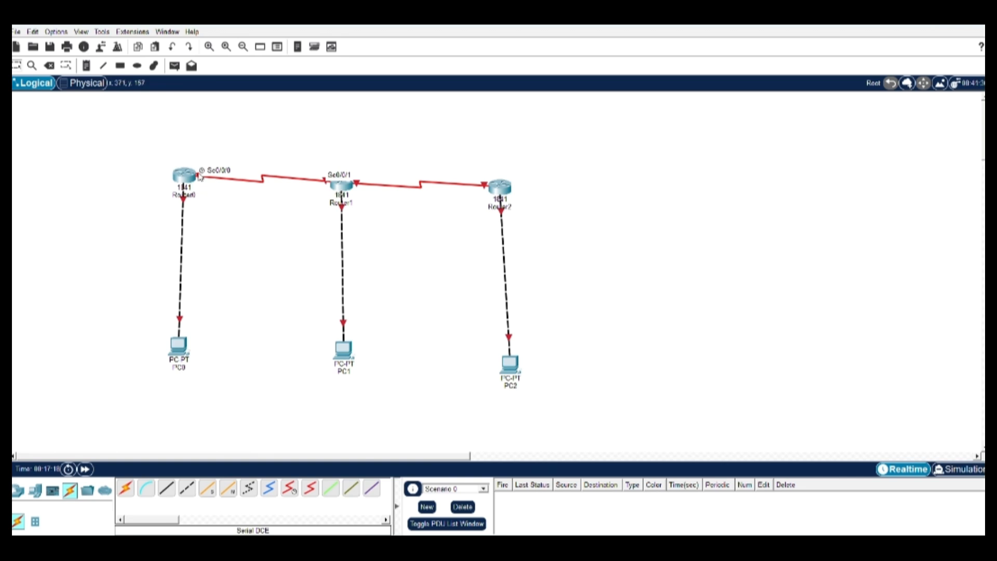
pyautogui.moveTo(182, 180)
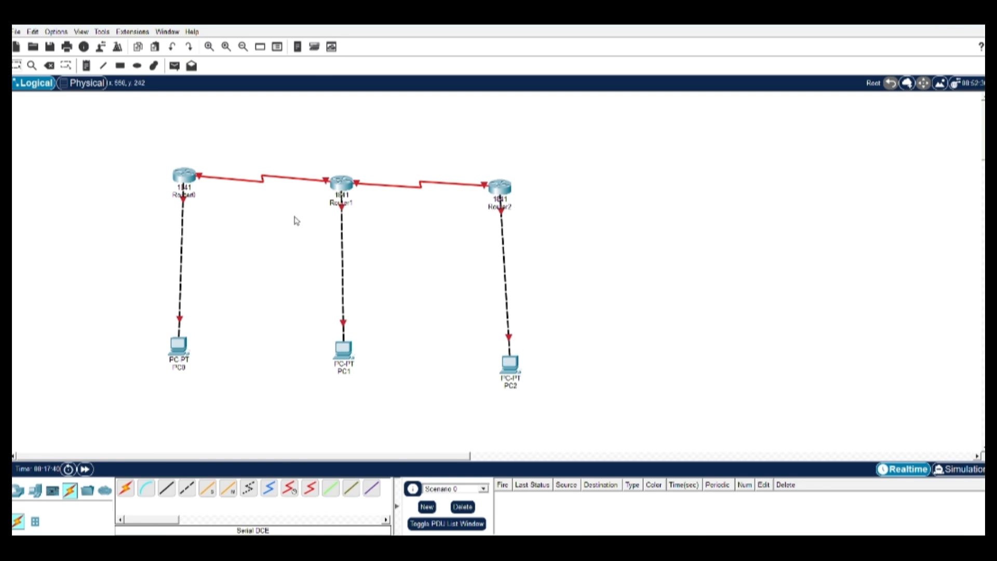
pyautogui.click(432, 40)
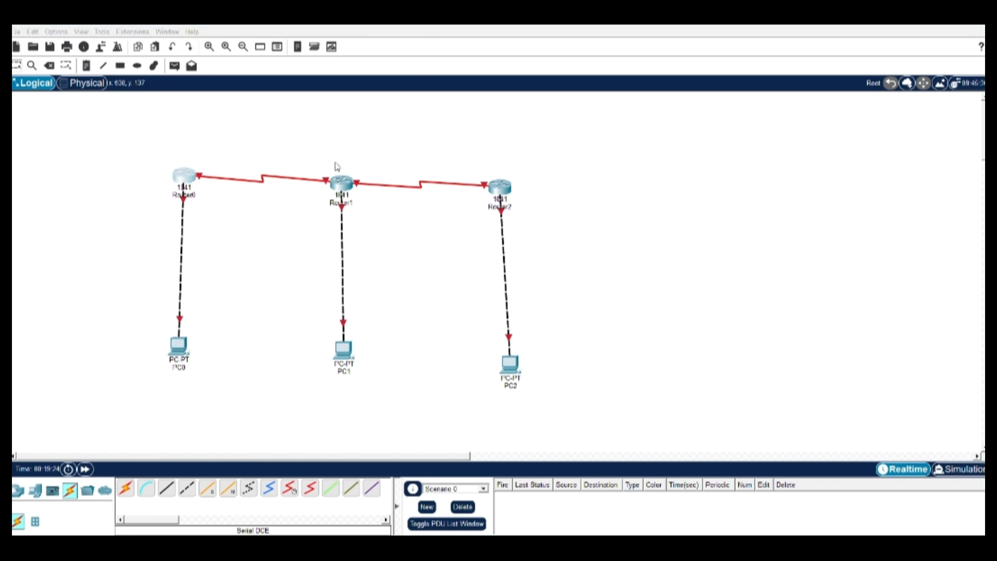
pyautogui.click(199, 176)
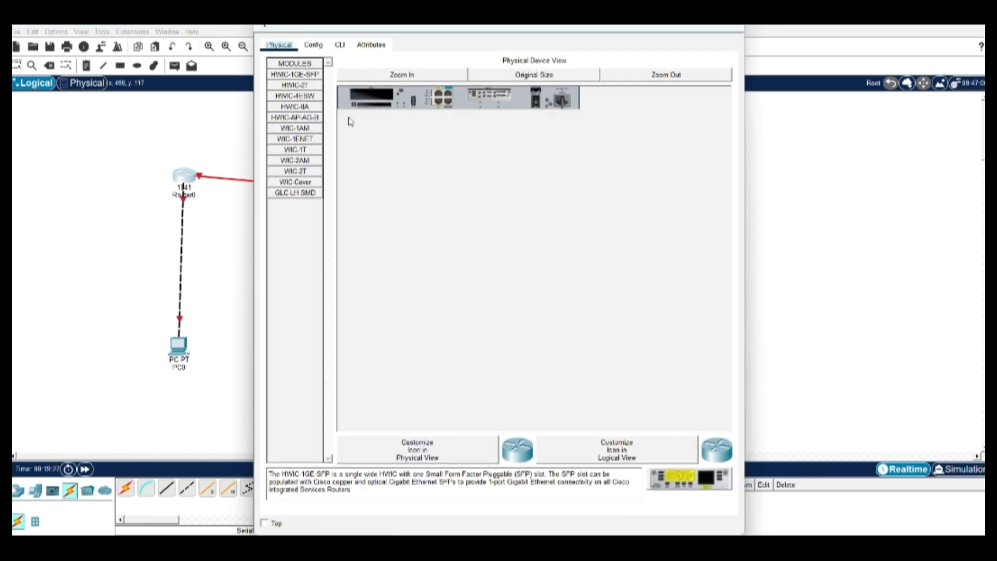
pyautogui.click(341, 48)
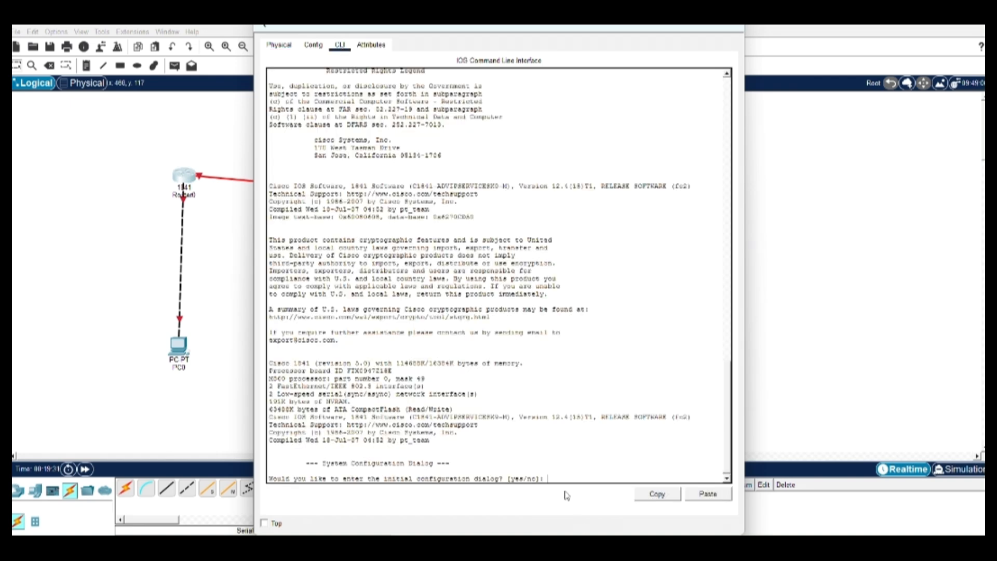
pyautogui.write('no')
pyautogui.press('Return')
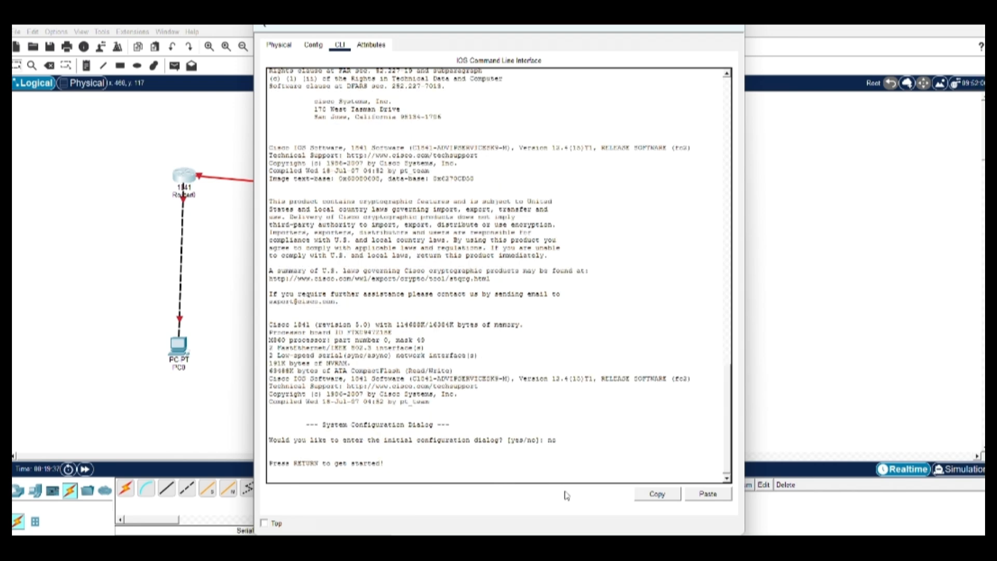
pyautogui.press('Return')
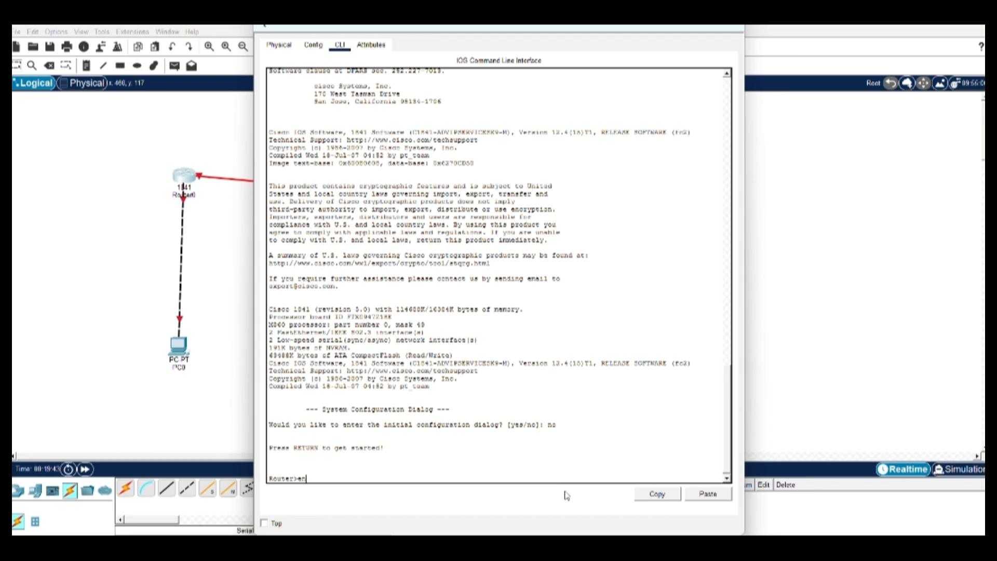
# - Enter privileged and global configuration mode on Router0 and set its hostname to RA
pyautogui.write('en')
pyautogui.press('Return')
pyautogui.write('conf')
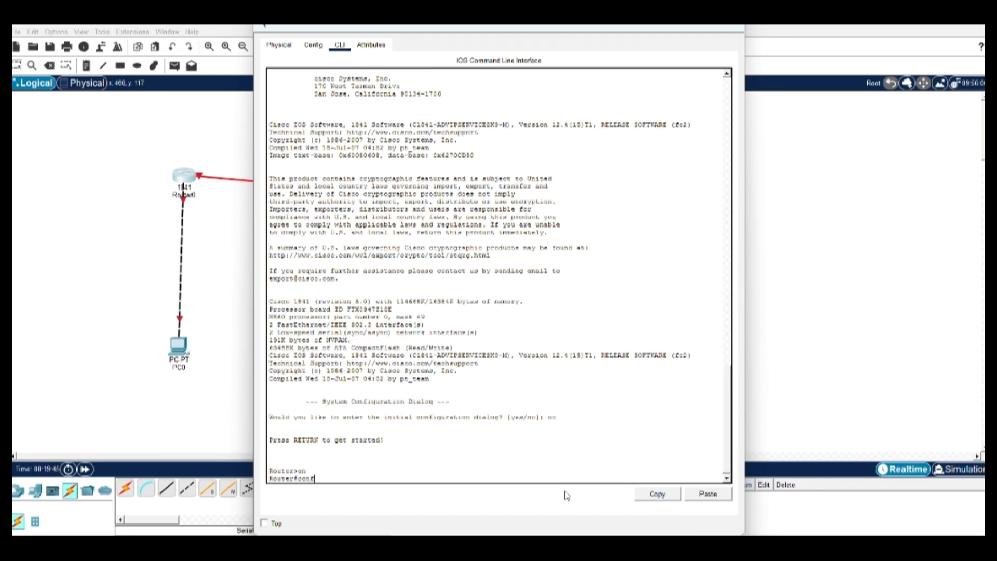
pyautogui.write('ig t')
pyautogui.press('Return')
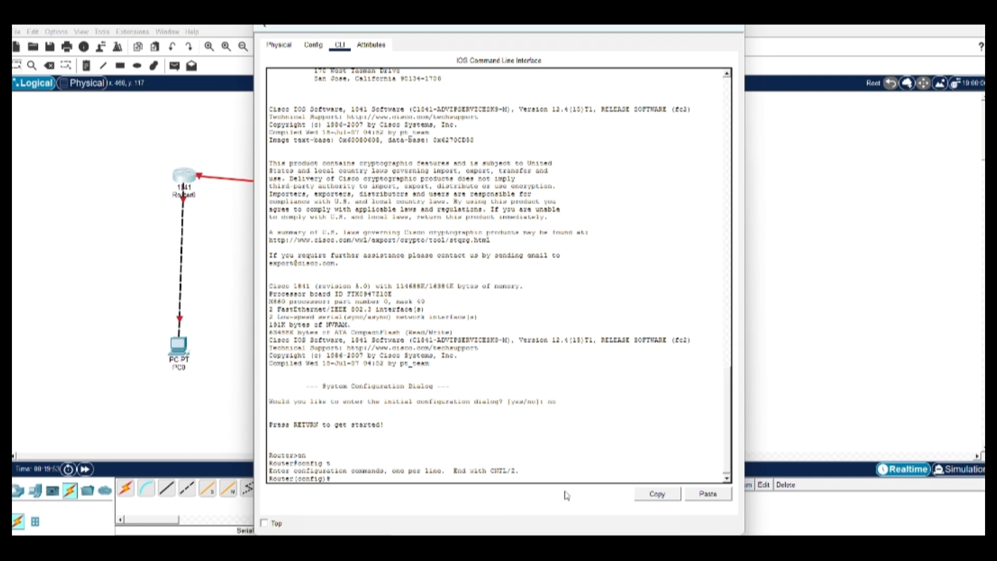
pyautogui.write('hostname')
pyautogui.write(' R1')
pyautogui.press('Return')
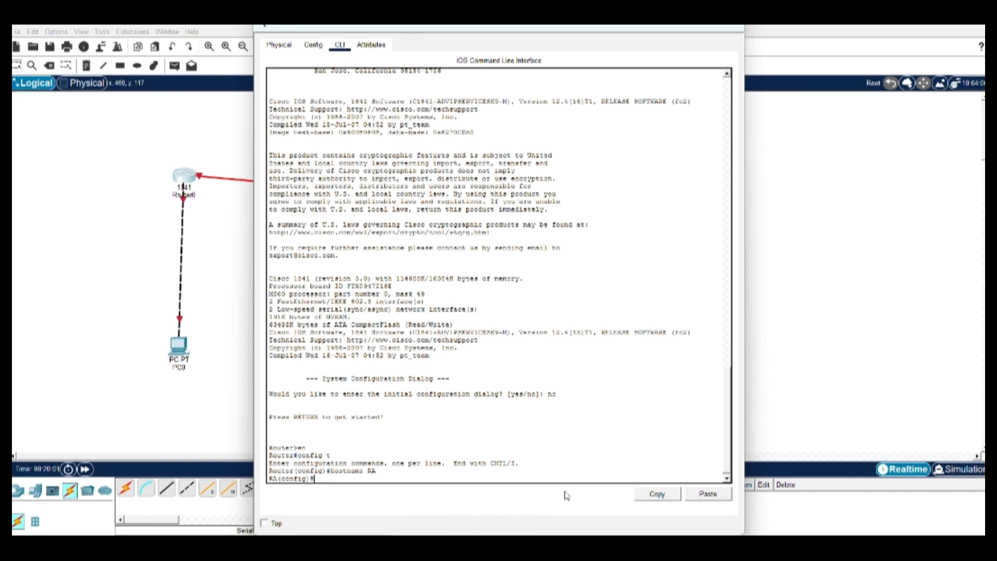
# - Assign 192.168.31.1 with mask 255.255.255.252 to interface fa 0/0, enable it with no shutdown, and exit interface configuration
pyautogui.write('int fa 0/0')
pyautogui.press('Return')
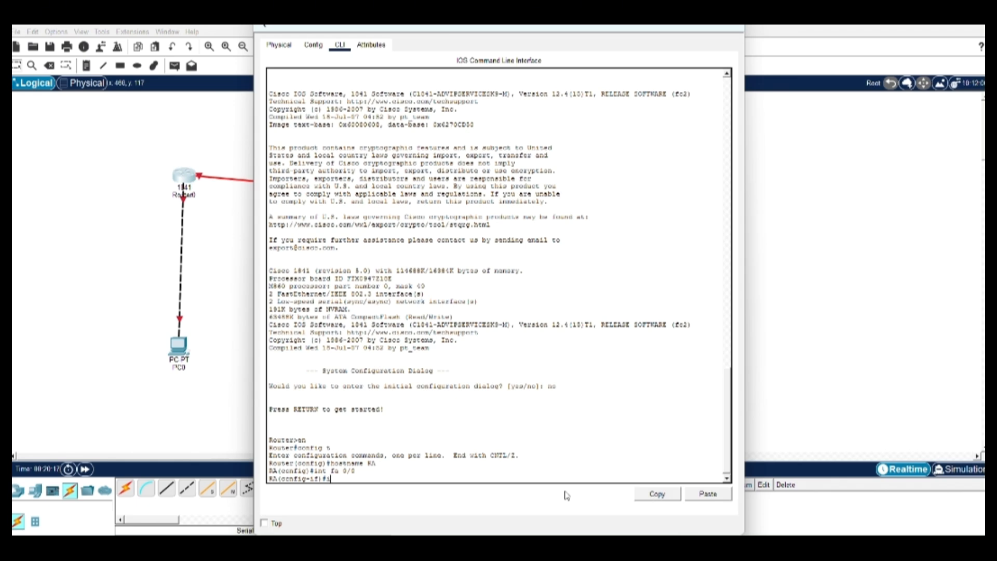
pyautogui.write('ip add 192.168.31.1 255.255.255.252')
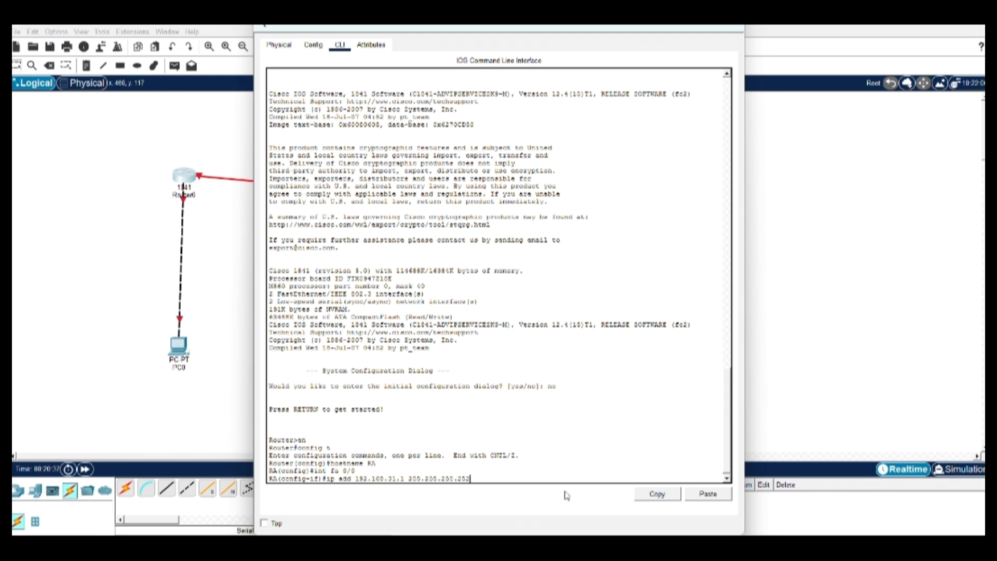
pyautogui.press('Return')
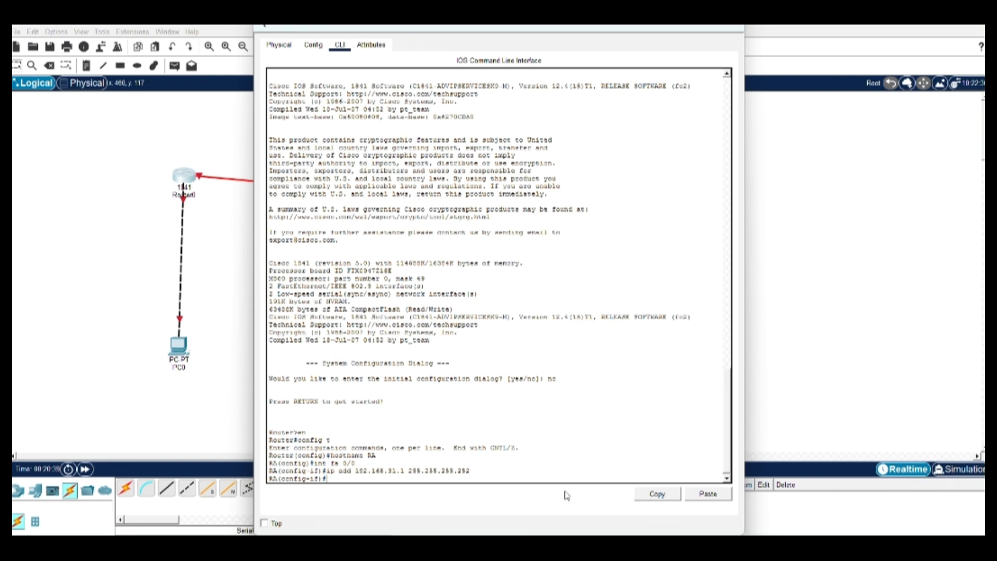
pyautogui.write('no shutdown')
pyautogui.press('Return')
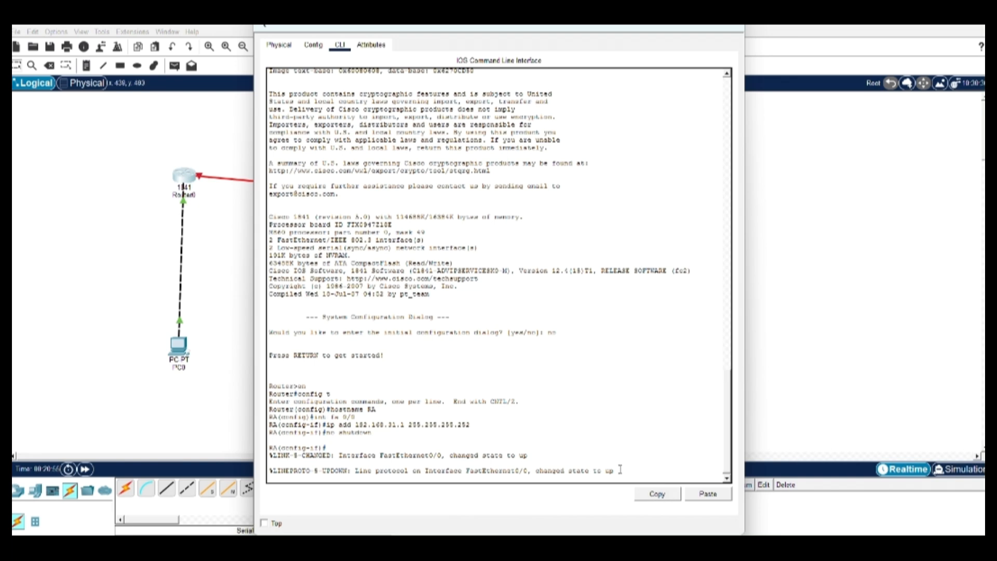
pyautogui.press('Return')
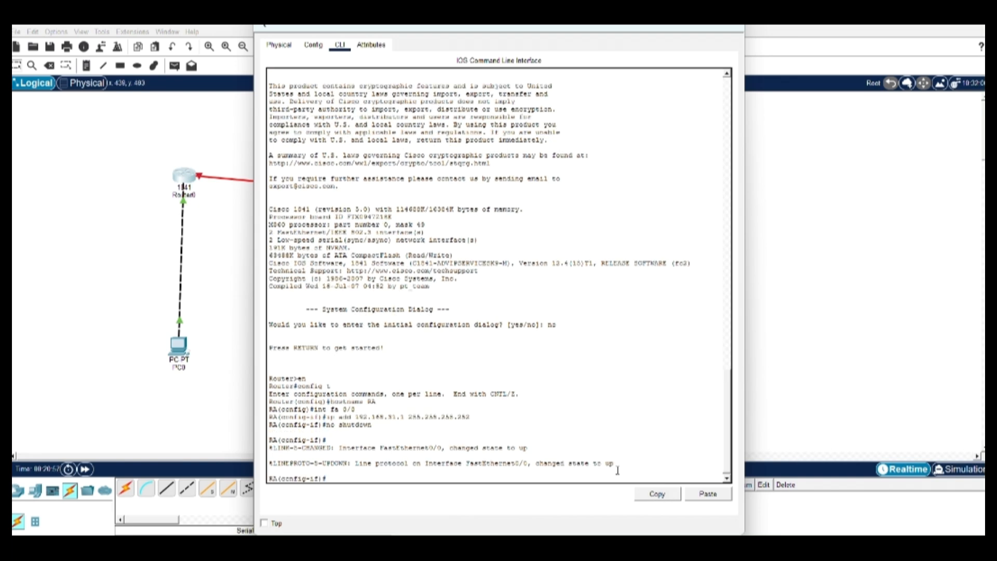
pyautogui.write('exit')
pyautogui.press('Return')
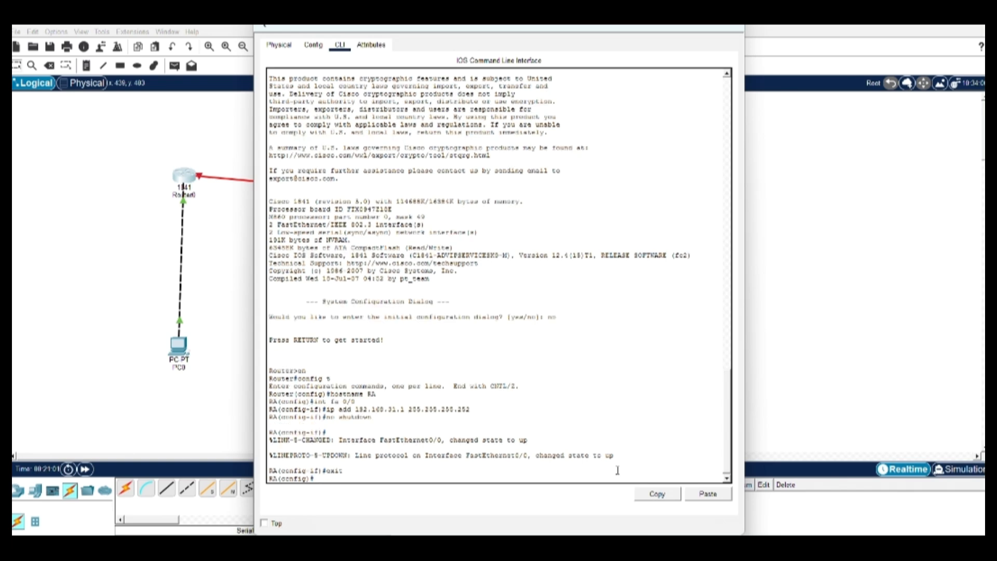
# - Configure interface se 0/0/0 with IP address 192.168.31.5, mask 255.255.255.252 and clock rate 64000
pyautogui.write('int se 0/')
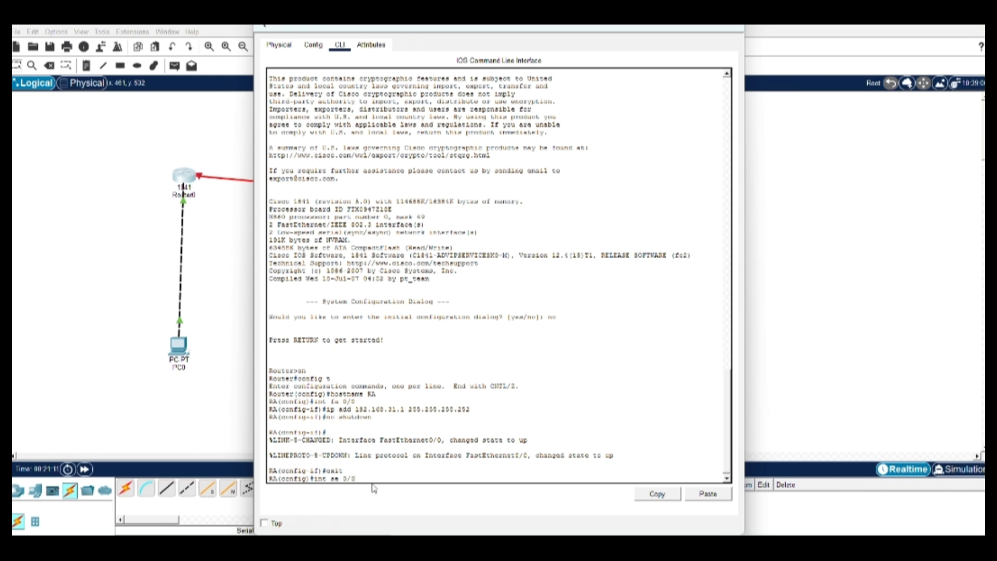
pyautogui.write('0/0')
pyautogui.press('Return')
pyautogui.write('ip')
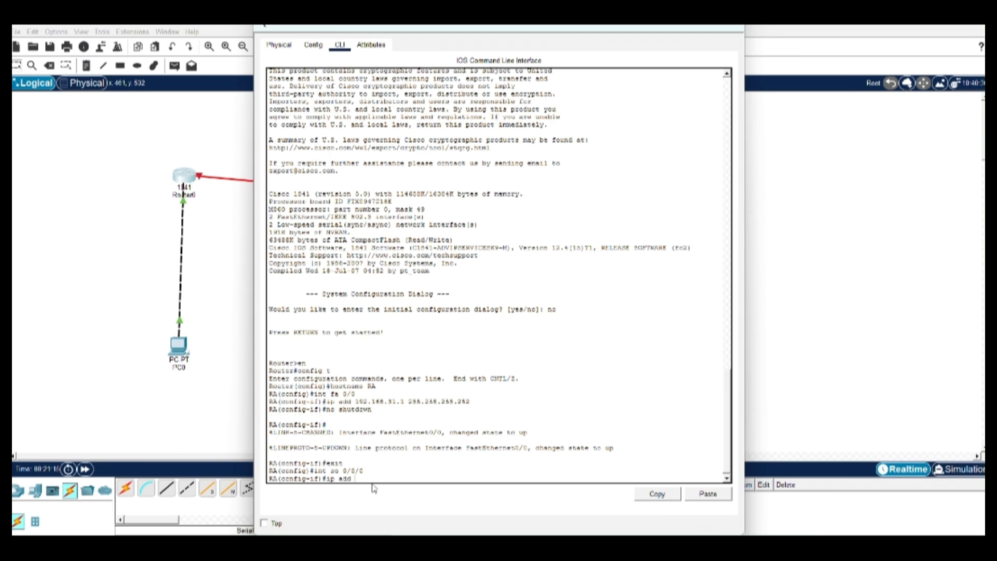
pyautogui.write(' add 192.168.31.')
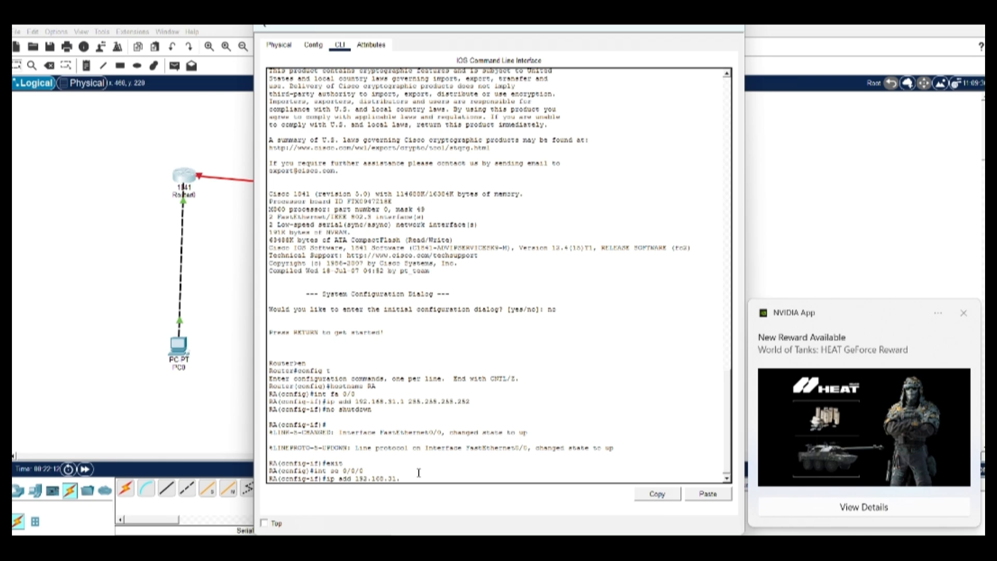
pyautogui.click(964, 314)
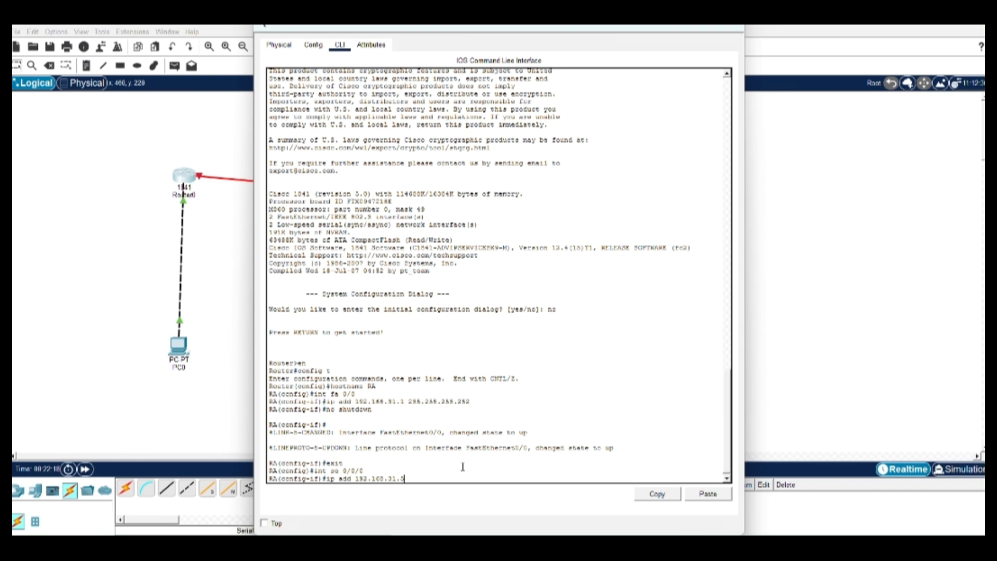
pyautogui.write('55.255.255.252')
pyautogui.press('Return')
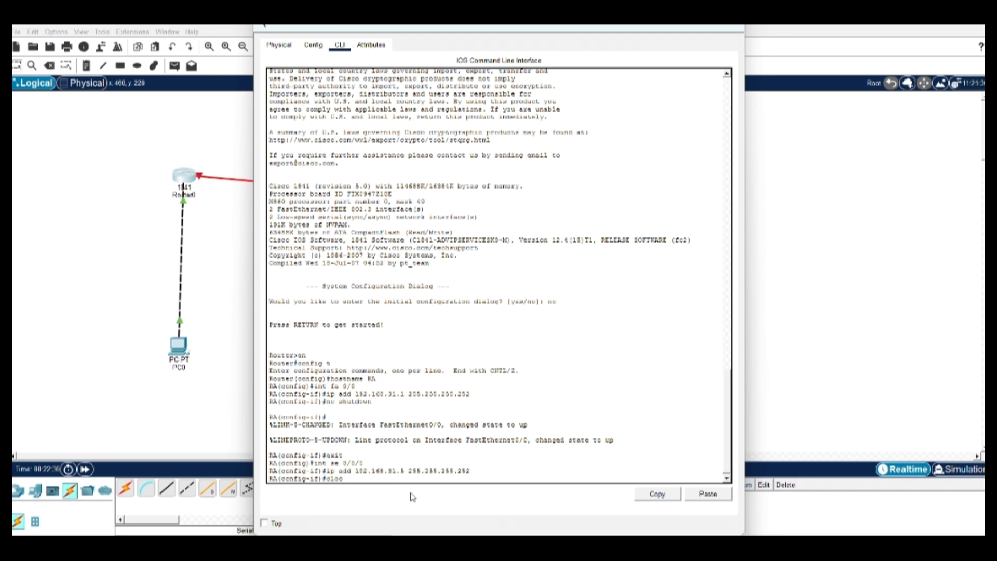
pyautogui.write('clock rate 64000')
pyautogui.press('Return')
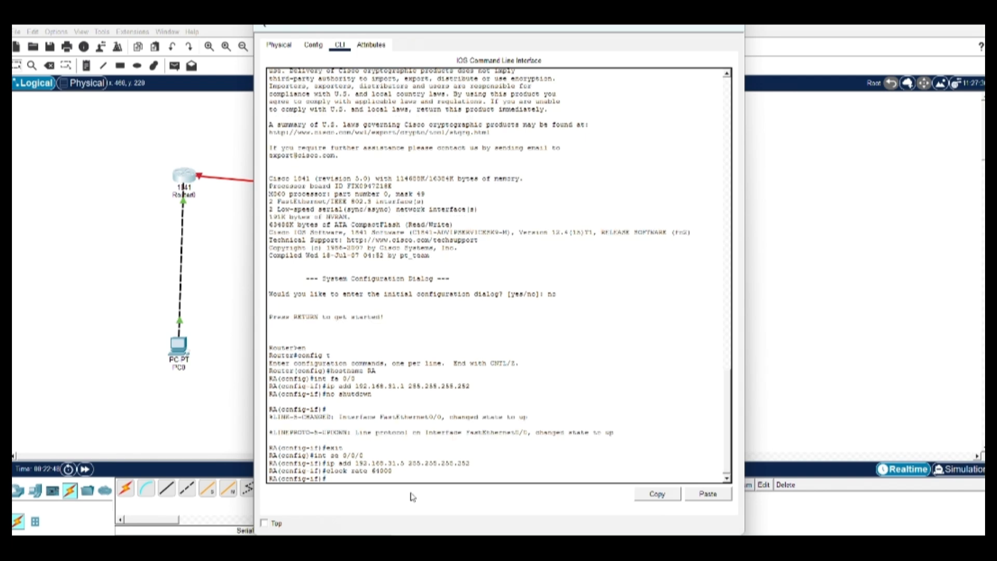
# - Enable interface se 0/0/0 with no shutdown, exit interface configuration, and close Router0's window
pyautogui.write('no shutdown')
pyautogui.press('Return')
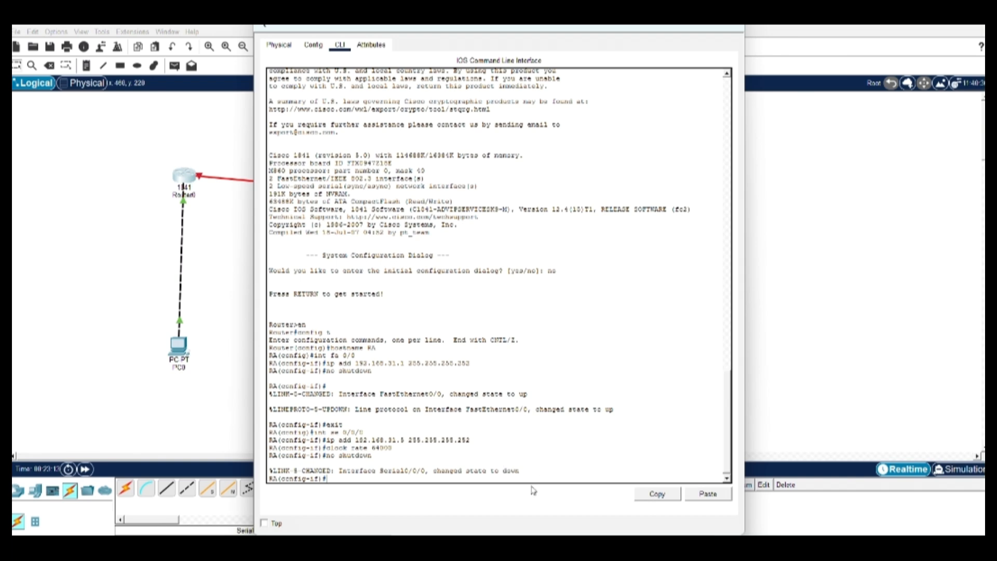
pyautogui.press('Return')
pyautogui.write('ex')
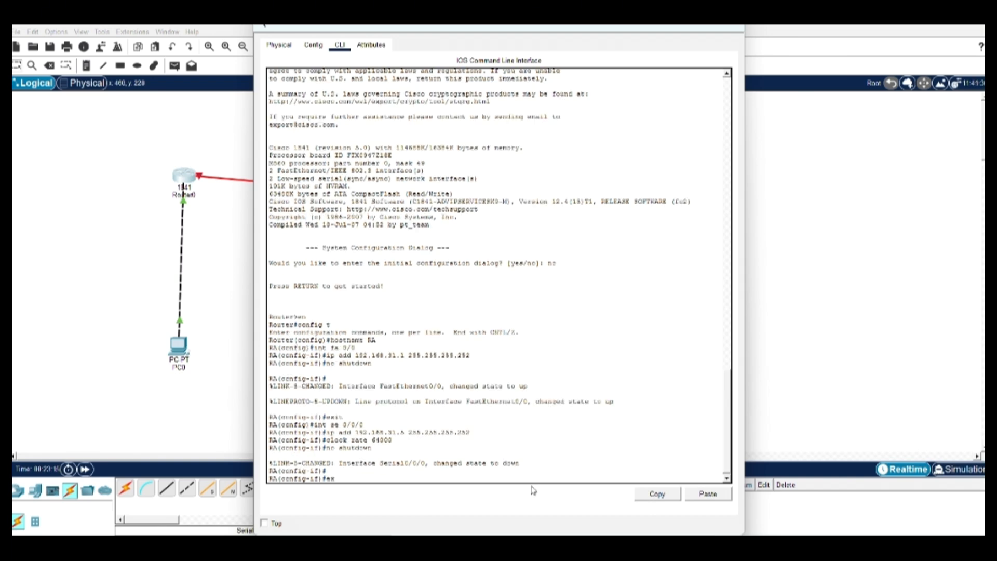
pyautogui.write('it')
pyautogui.press('Return')
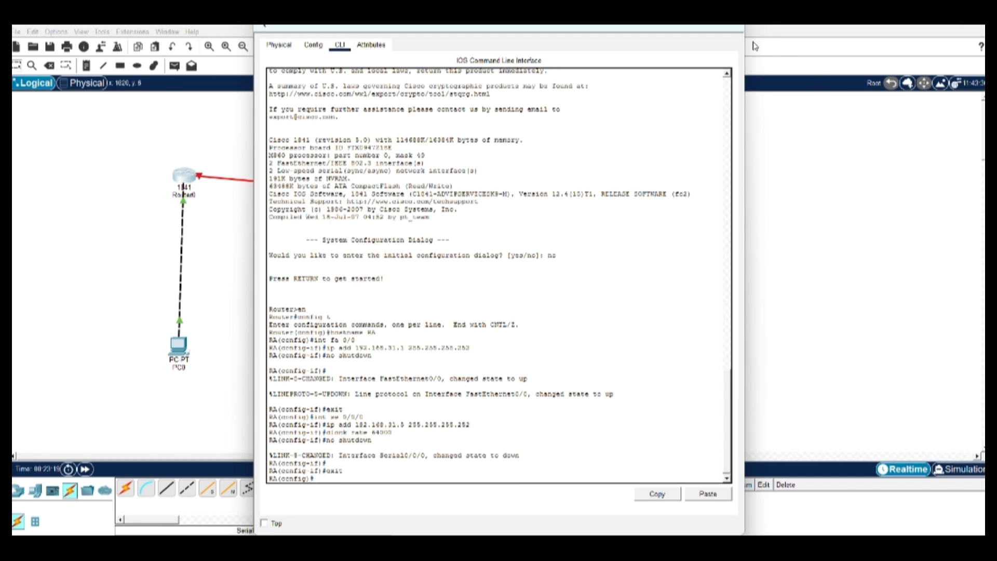
pyautogui.click(736, 28)
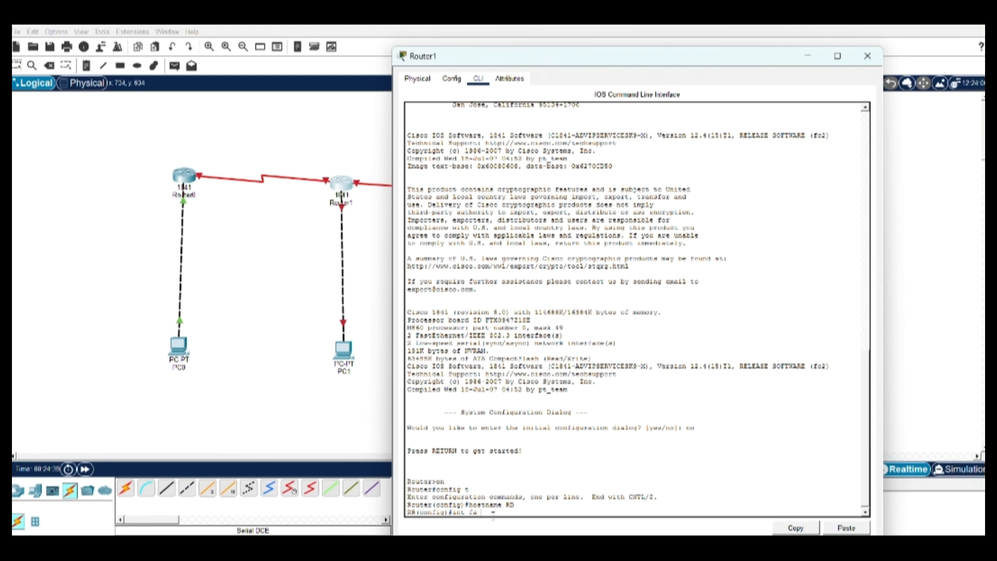
# - Enter interface configuration for fa 0/0 on Router1
pyautogui.write('0/0')
pyautogui.press('Return')
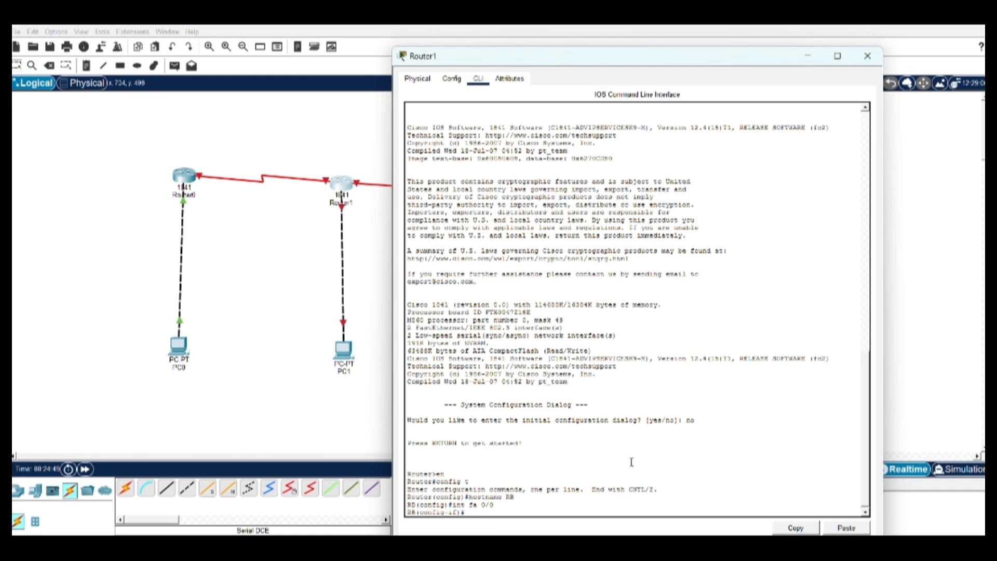
# - Try to assign 192.168.31.9 with mask 255.255.255.252 to Router1's interface fa 0/0
pyautogui.write('ip add')
pyautogui.press('Up')
pyautogui.press('BackSpace')
pyautogui.write('192.168.31.')
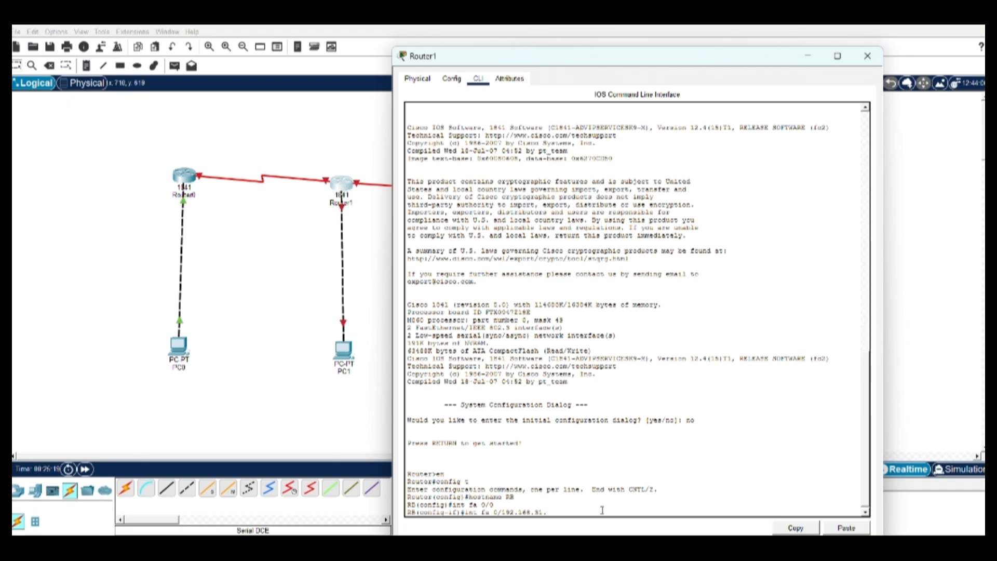
pyautogui.write('1')
pyautogui.write(' 255.255.255.24')
pyautogui.write('2')
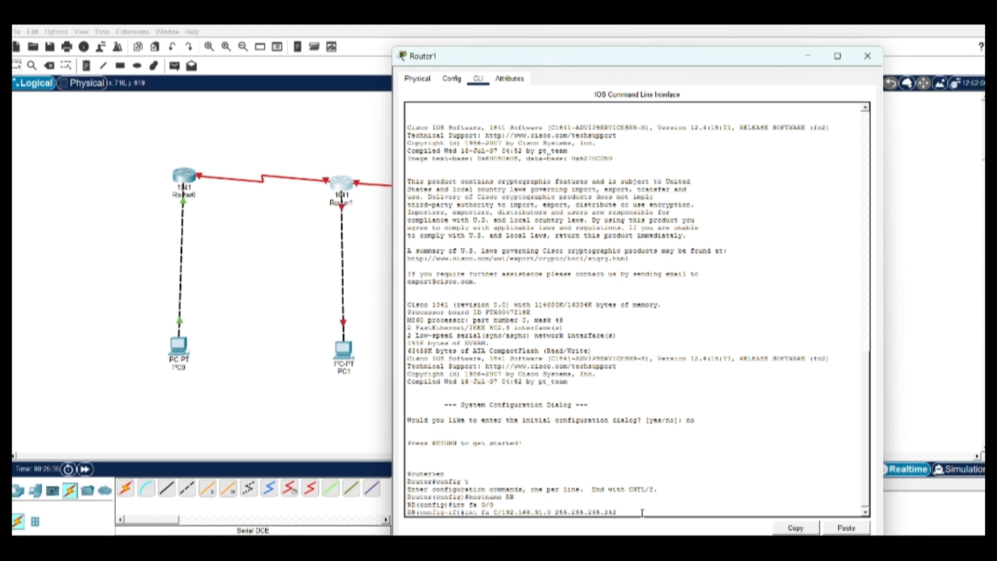
pyautogui.press('Return')
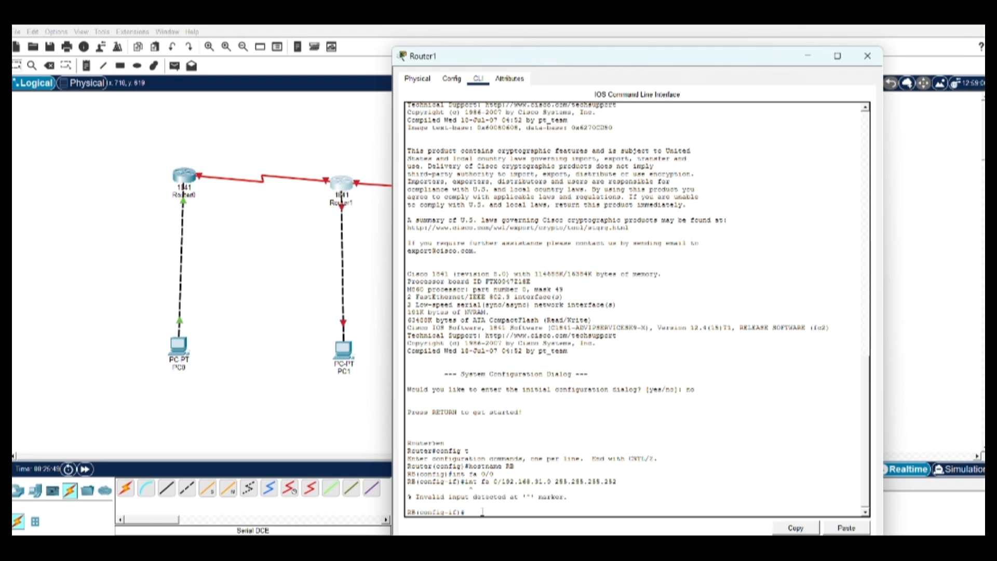
pyautogui.write('i')
pyautogui.write('n')
pyautogui.write('p add 192.168')
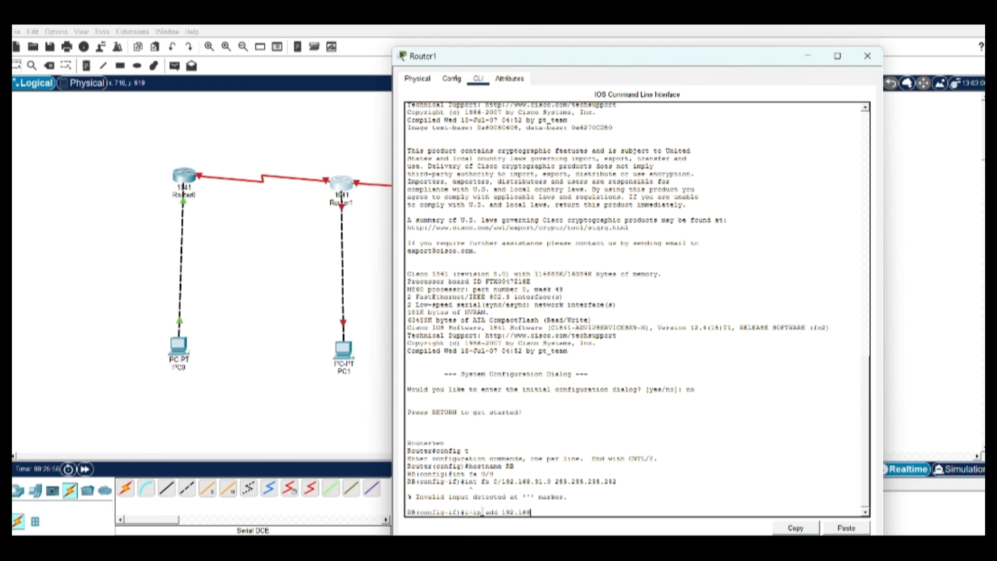
pyautogui.write('.31.0')
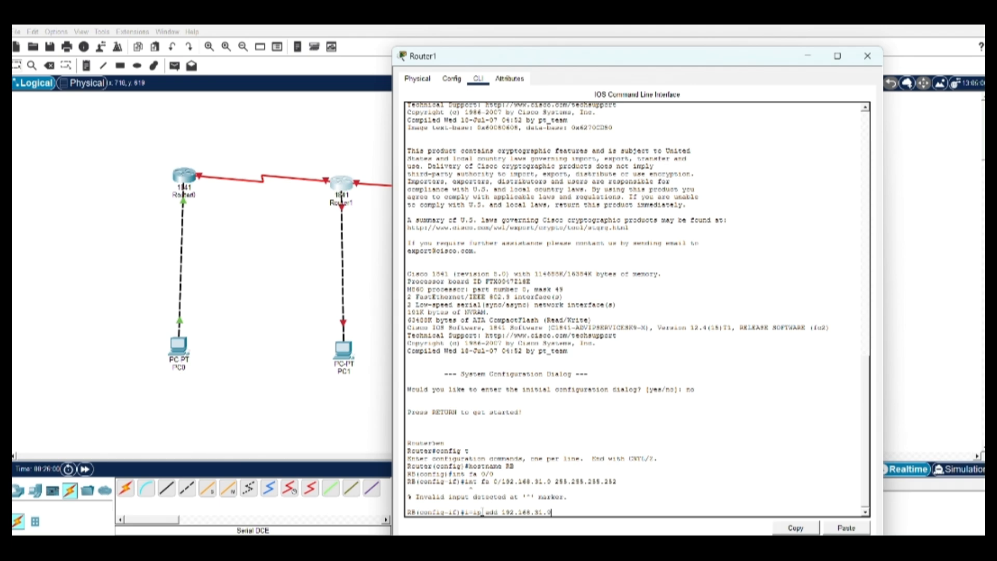
pyautogui.write(' 255.255.255.252')
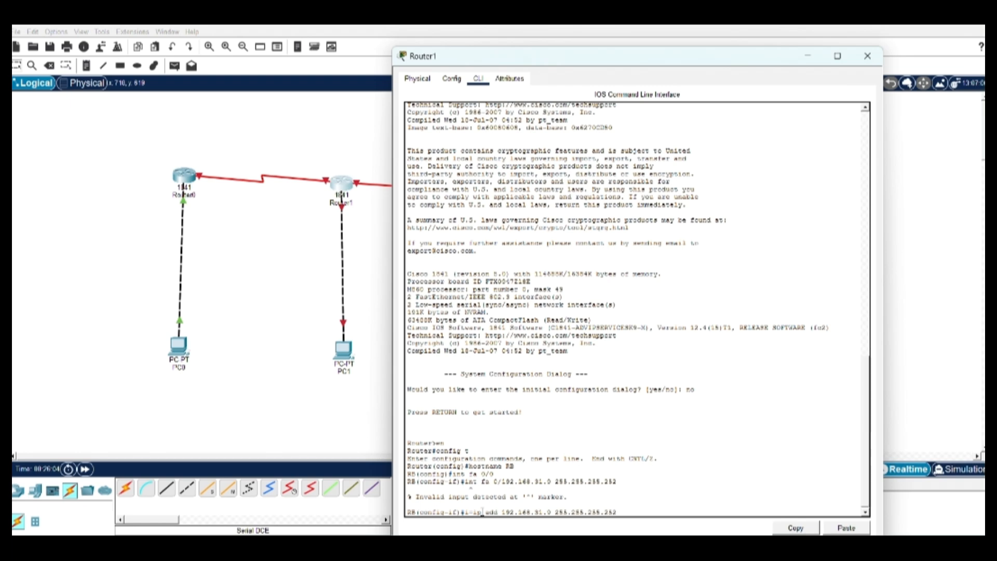
pyautogui.press('Return')
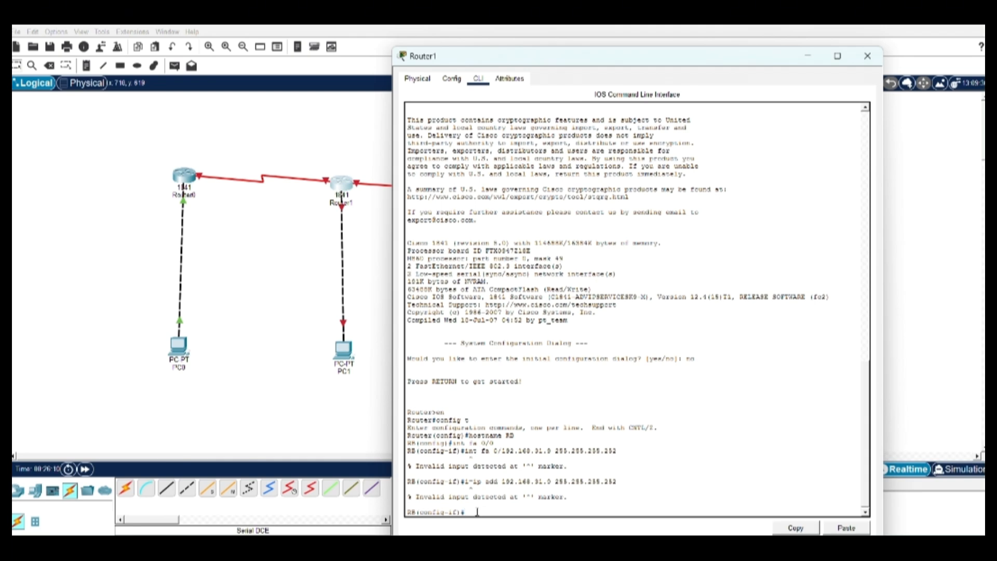
# - Assign IP address 192.168.31.9 with mask 255.255.255.252 to fa 0/0, enable it with no shutdown, and exit interface configuration
pyautogui.write('ip add ')
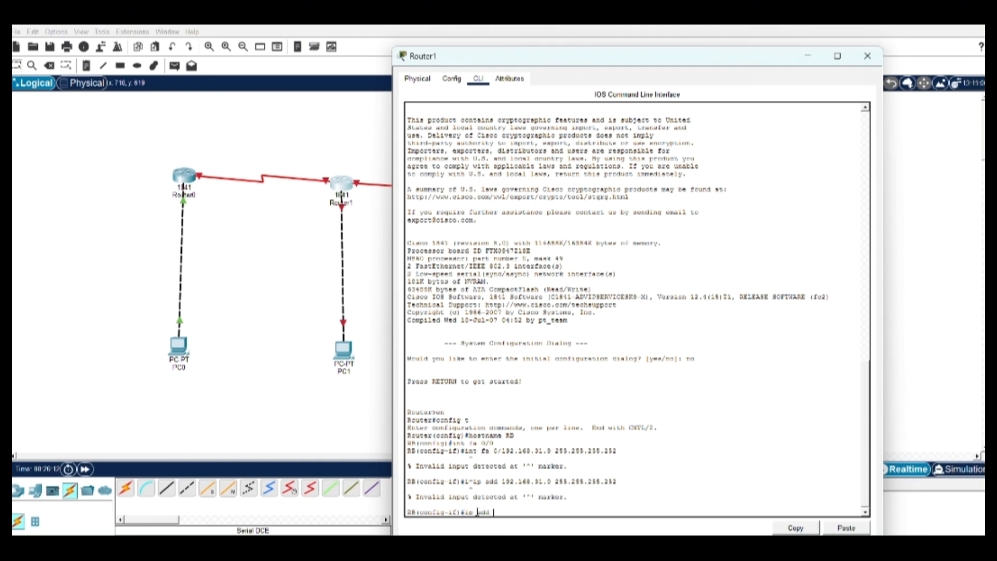
pyautogui.write('192.168.31.0')
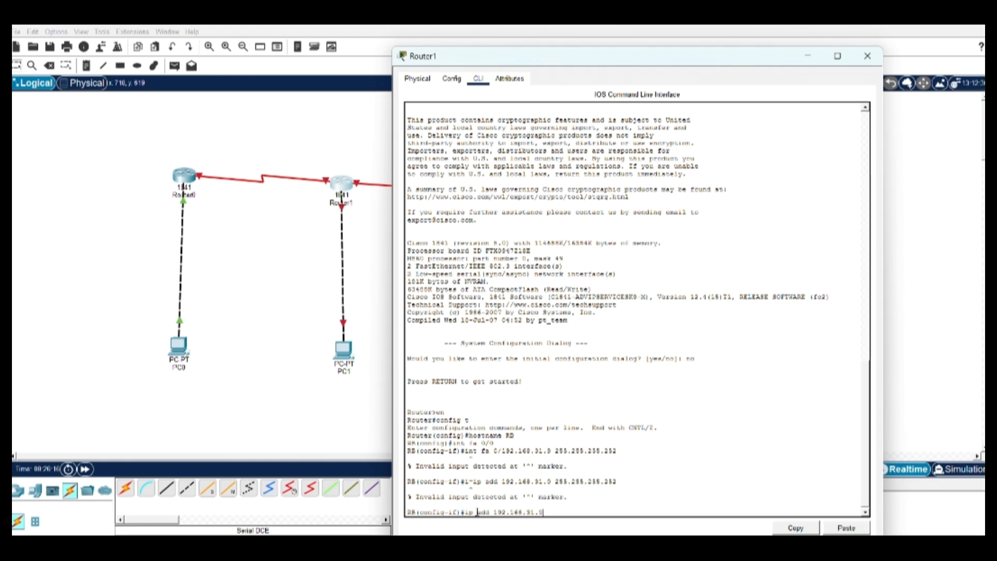
pyautogui.write(' 255.255.255.252')
pyautogui.press('Return')
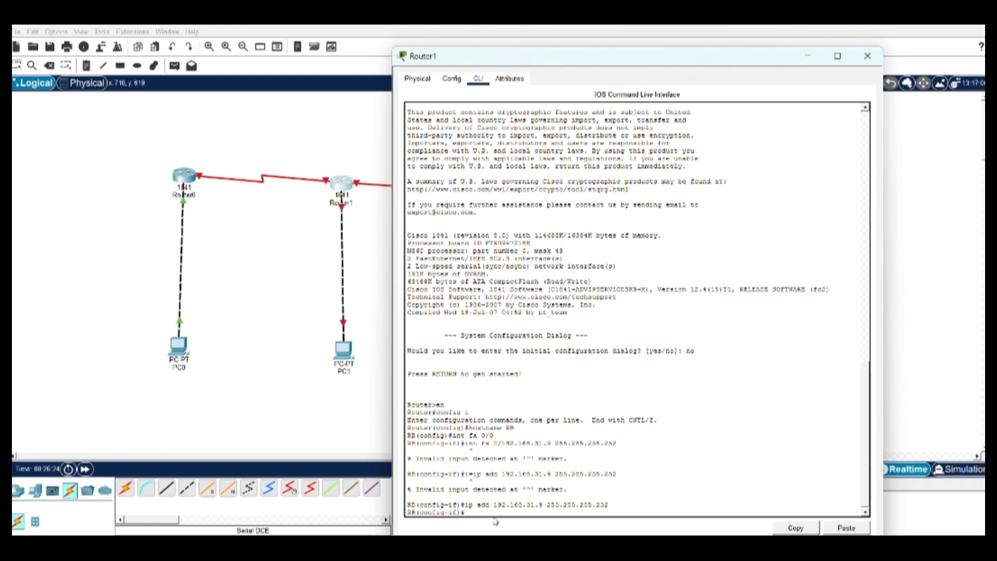
pyautogui.write('no')
pyautogui.write('shutdown')
pyautogui.press('Return')
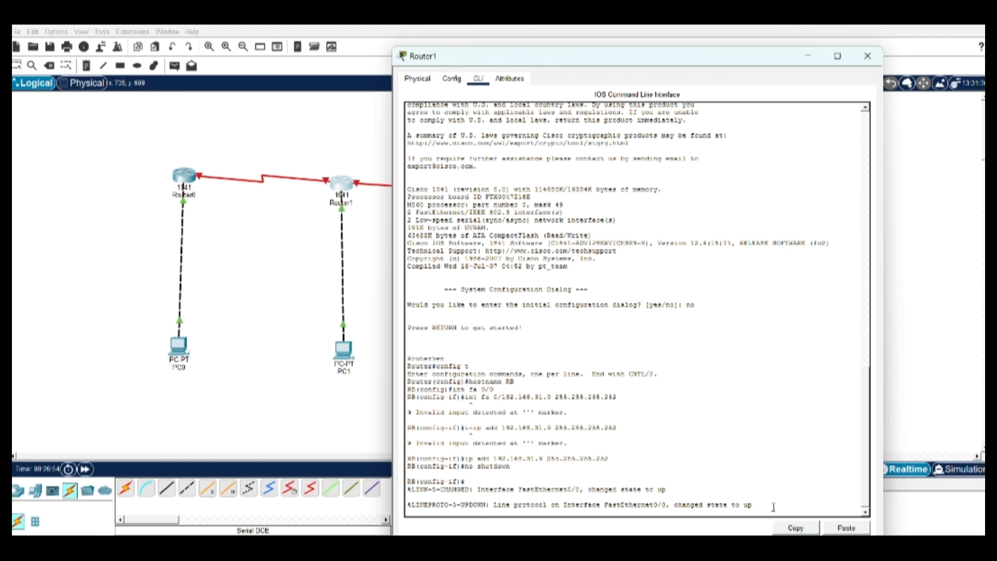
pyautogui.press('Return')
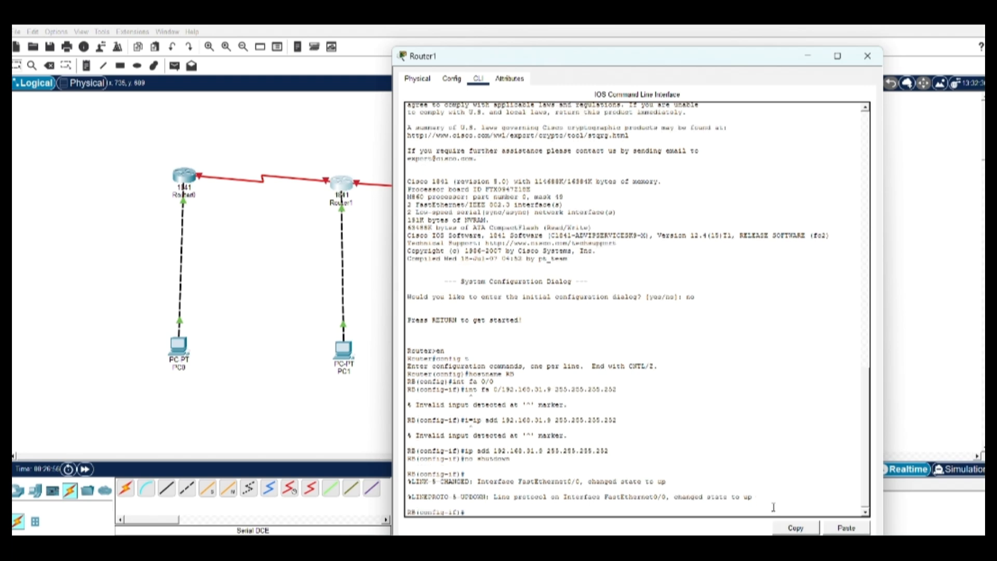
pyautogui.write('exit')
pyautogui.press('Return')
# - Check the serial port linking Router1 to Router0 in the topology and enter interface configuration for se 0/0/1 on Router1
pyautogui.write('i')
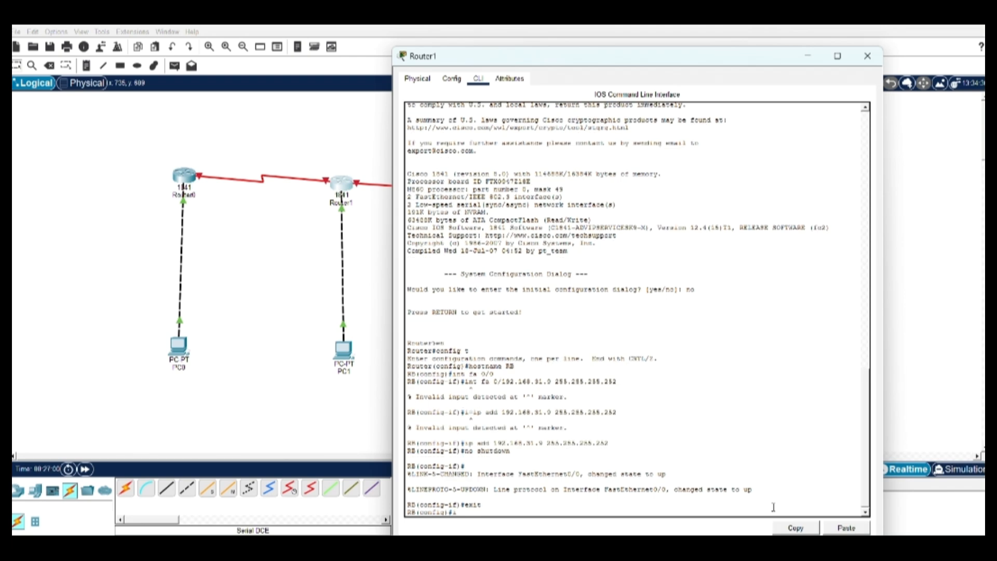
pyautogui.write('nt se')
pyautogui.write('0/0/1')
pyautogui.click(296, 272)
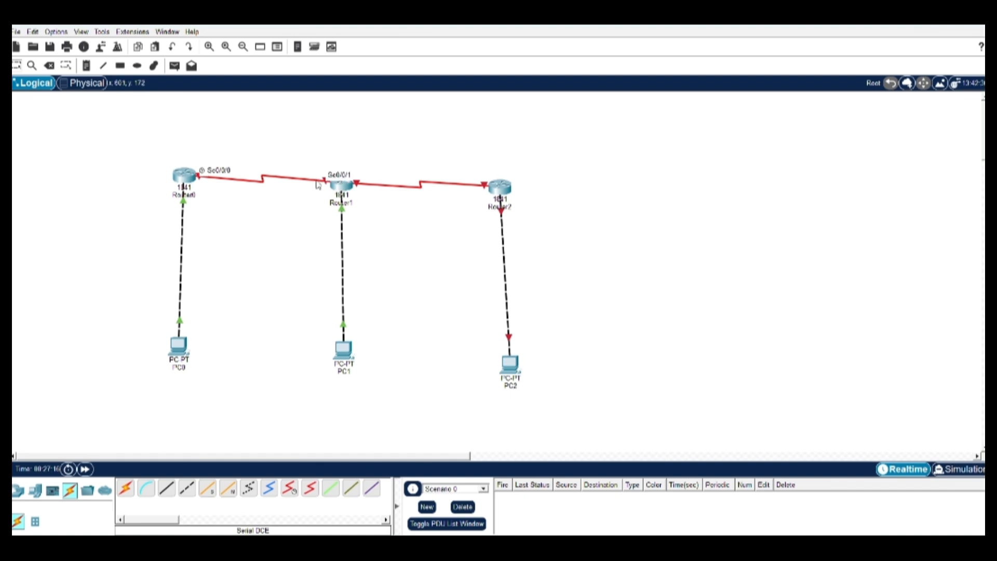
pyautogui.click(342, 187)
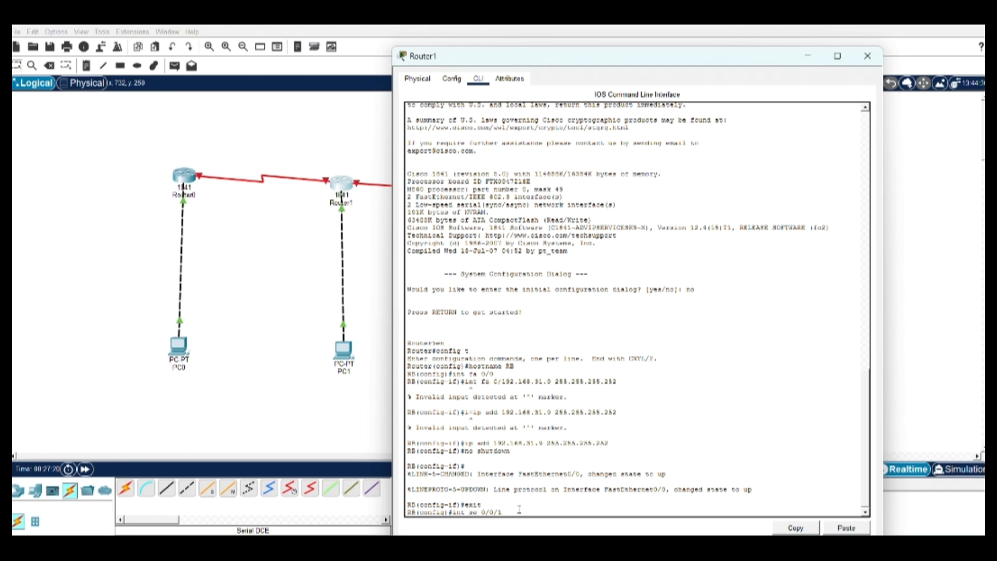
pyautogui.press('Return')
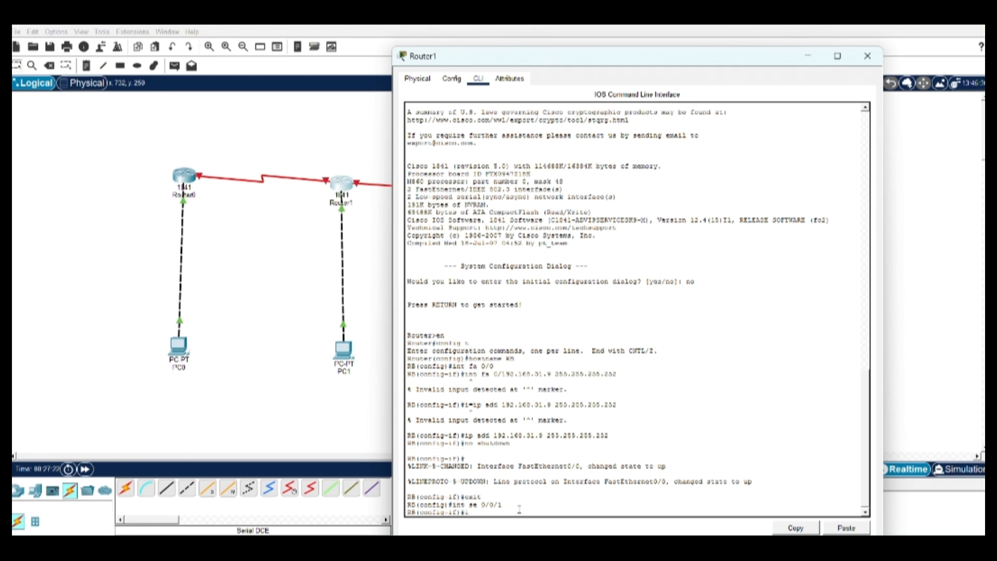
# - Try to assign 192.168.31.9 with mask 255.255.255.252 to interface se 0/0/1
pyautogui.write('ip add 192.168.31.0 255.255.255.252')
pyautogui.press('Return')
pyautogui.write('no')
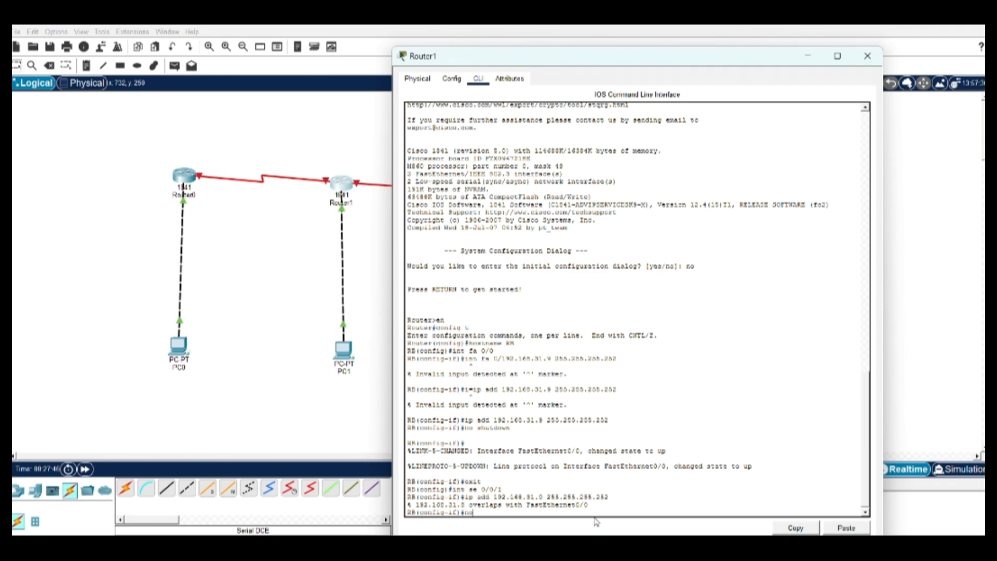
pyautogui.press('BackSpace')
pyautogui.press('BackSpace')
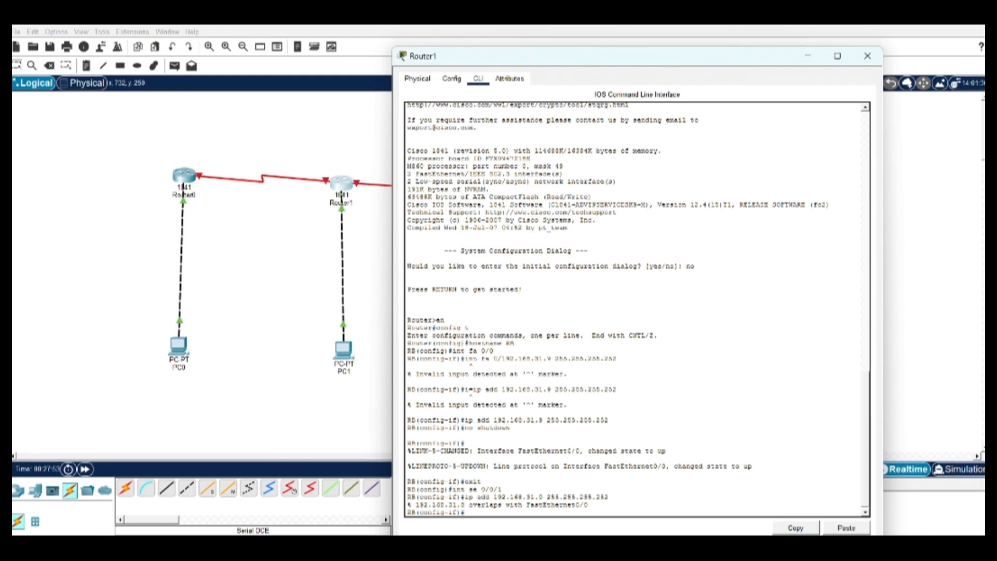
pyautogui.click(432, 41)
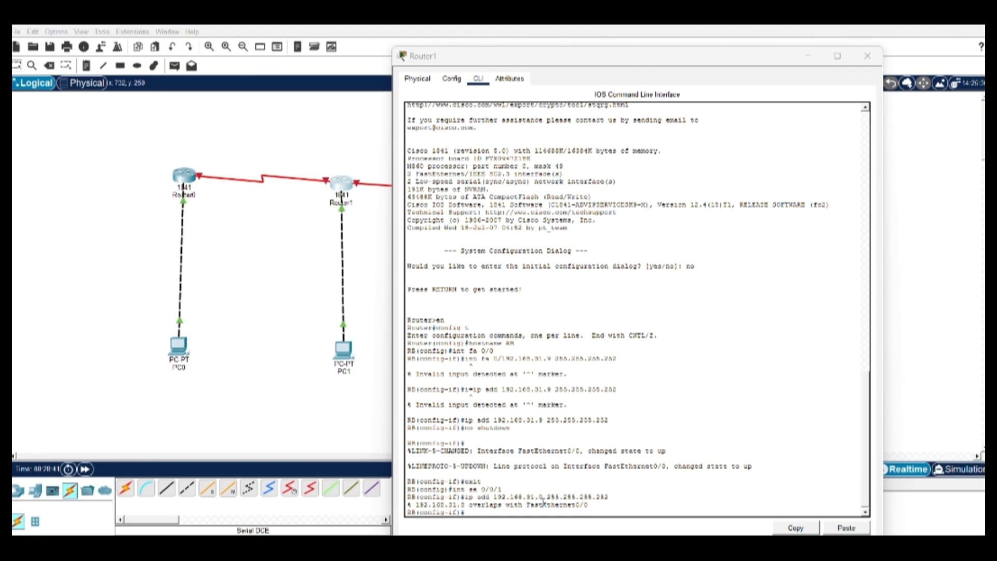
pyautogui.click(487, 510)
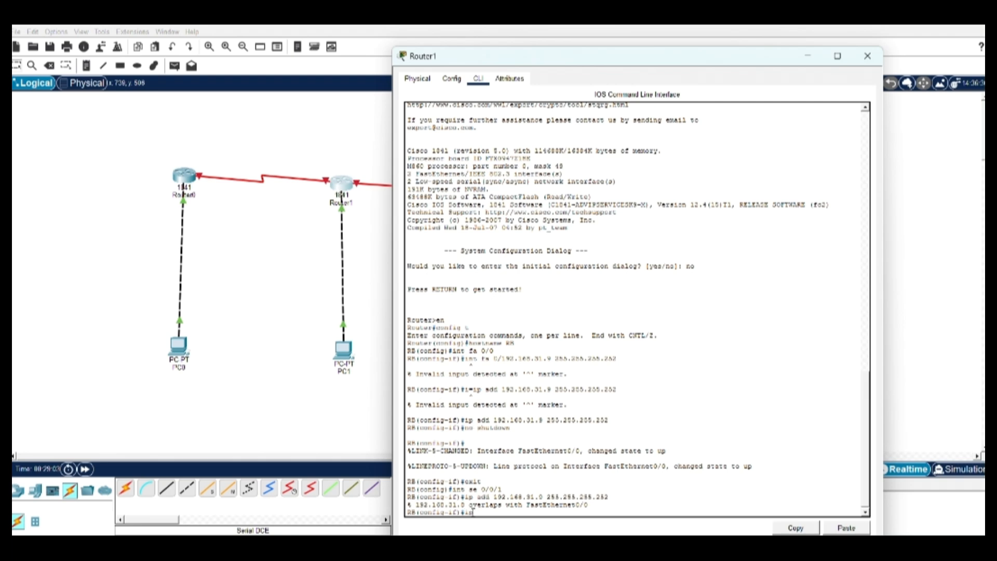
# - Assign IP address 192.168.31.6 with mask 255.255.255.252 to Router1's interface se 0/0/1
pyautogui.write('ip add 192.168.31.6 255')
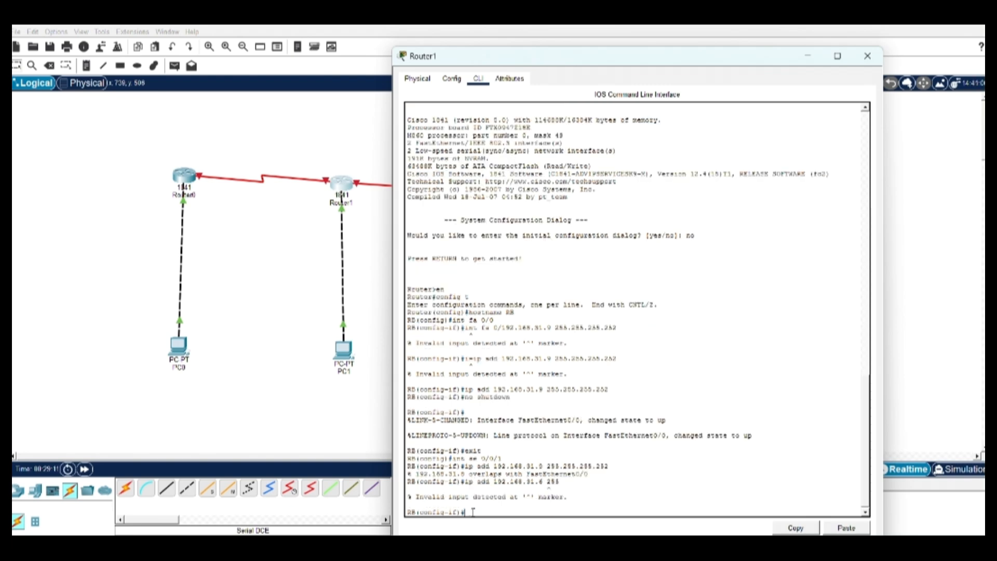
pyautogui.press('Return')
pyautogui.write('ip add')
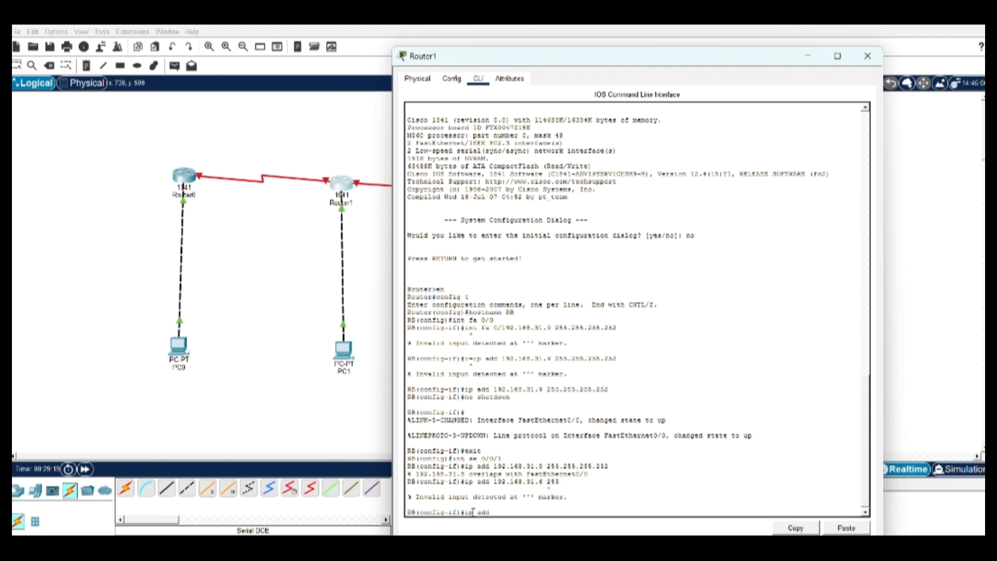
pyautogui.write(' 192.168.31.6')
pyautogui.write('.255.255.252')
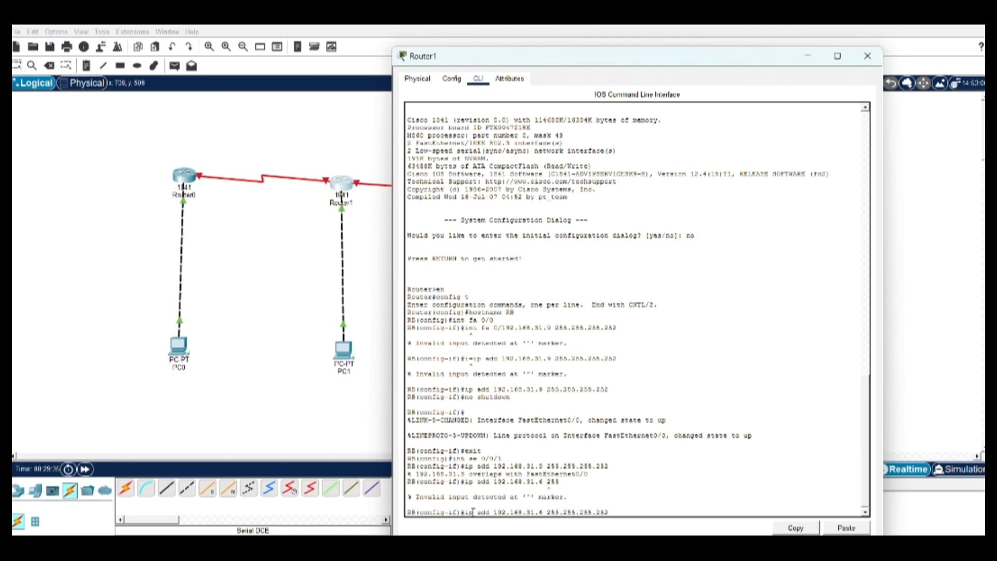
pyautogui.press('Return')
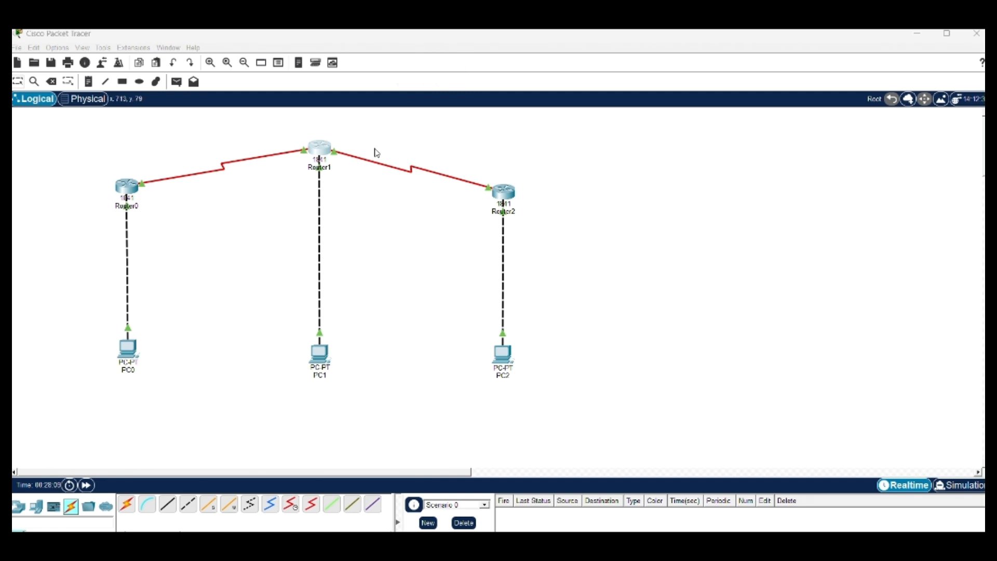
# - Review Router0's entered commands for fa 0/0, se 0/0/0 and the hostname alongside the network topology
pyautogui.click(129, 188)
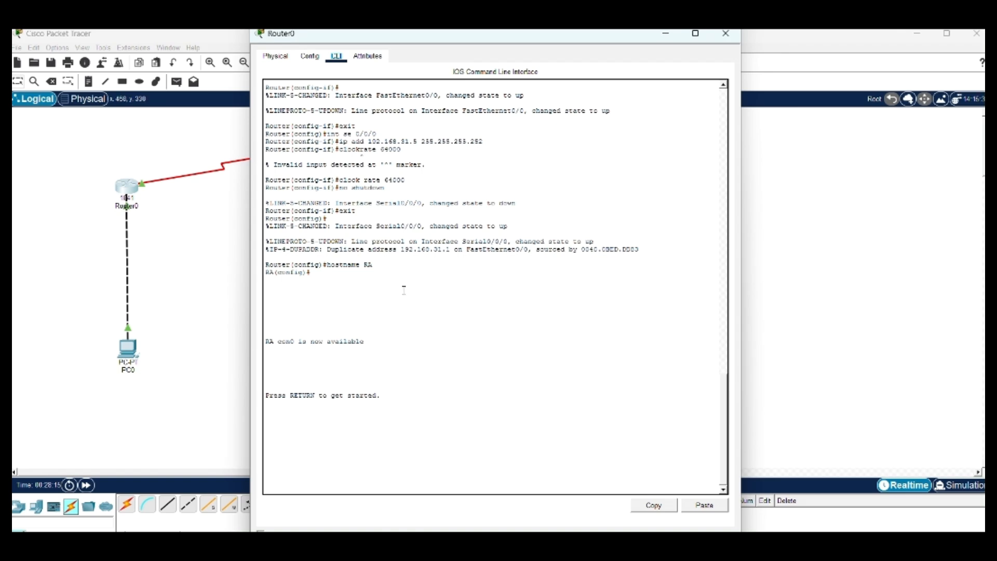
pyautogui.scroll(5, 404, 291)
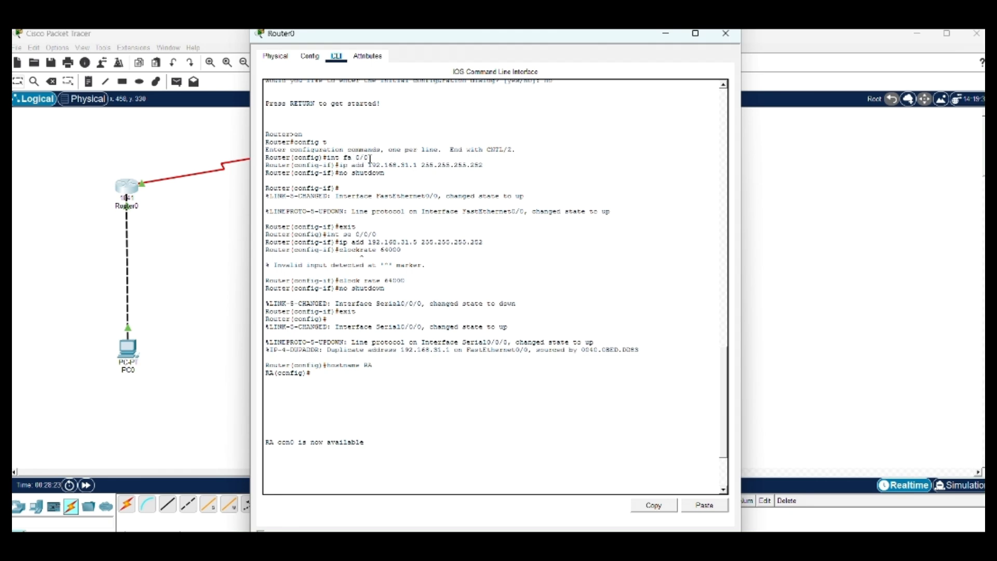
pyautogui.scroll(2, 447, 124)
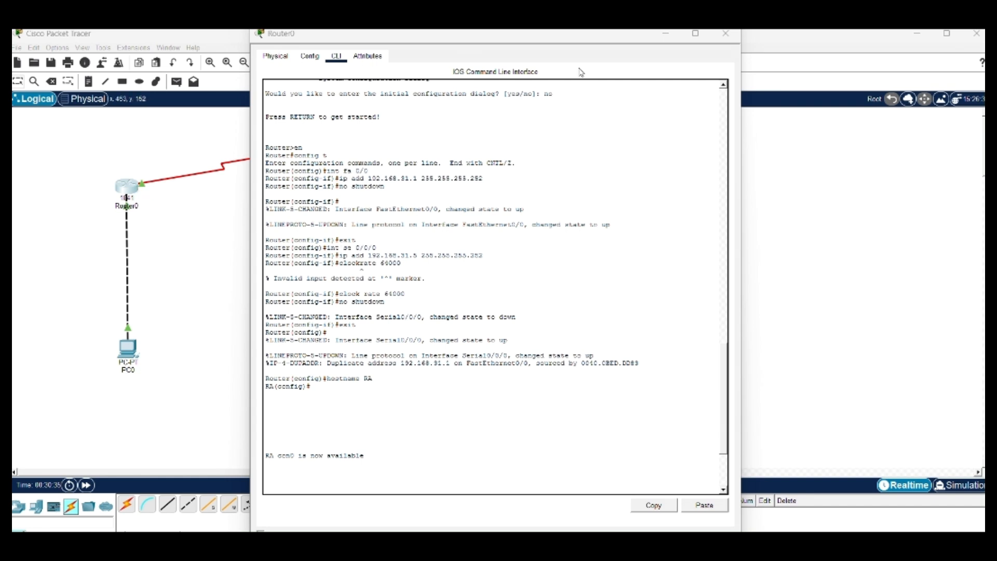
pyautogui.moveTo(616, 36); pyautogui.dragTo(908, 73)
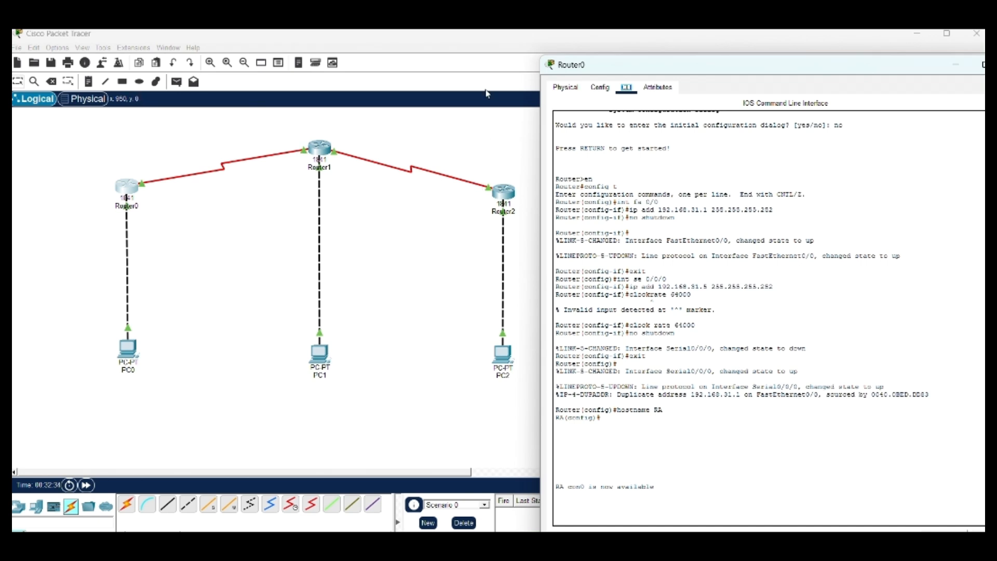
pyautogui.click(434, 51)
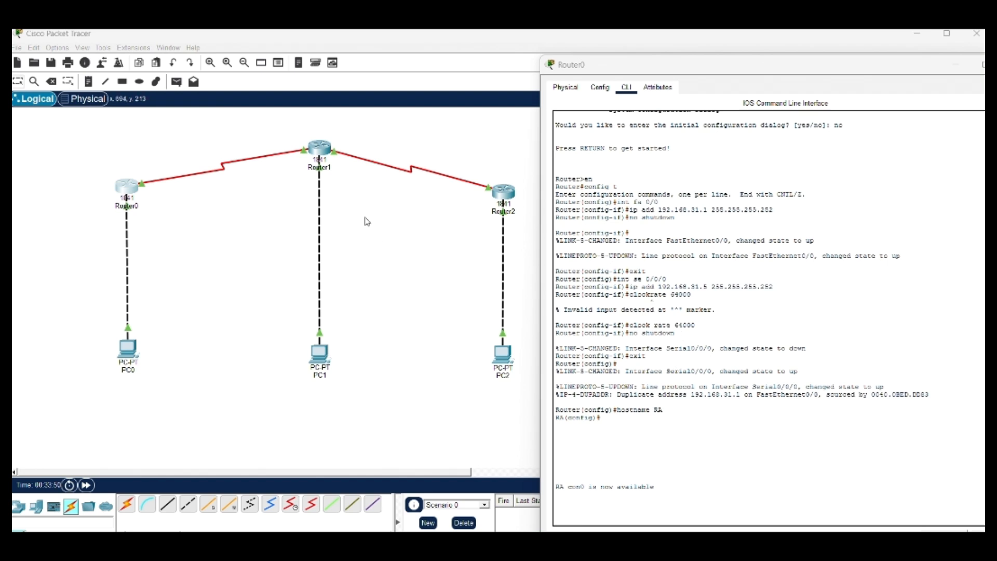
pyautogui.click(343, 164)
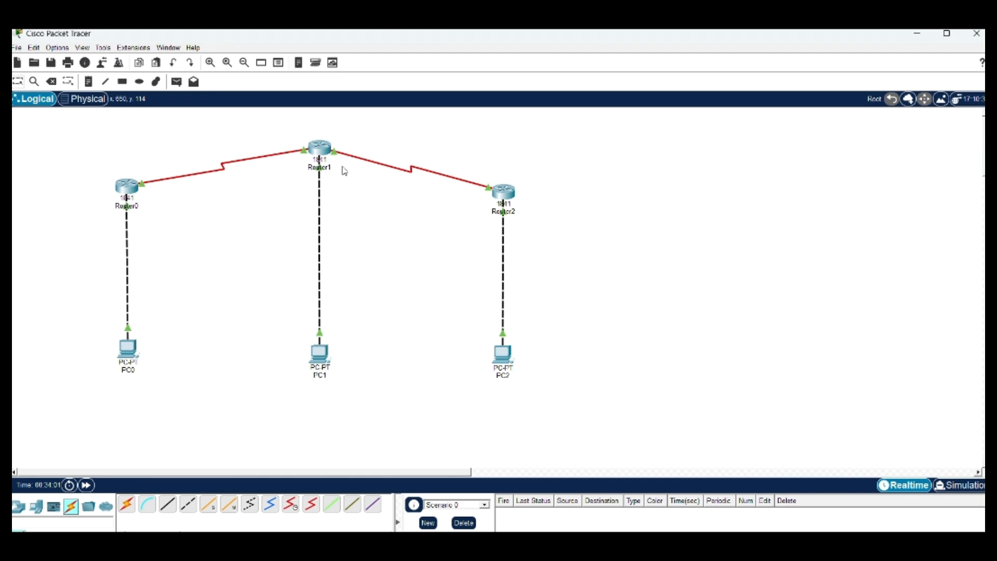
# - Review Router1's entered commands for interfaces se 0/0/1 and se 0/0/0 and for the hostname
pyautogui.click(319, 149)
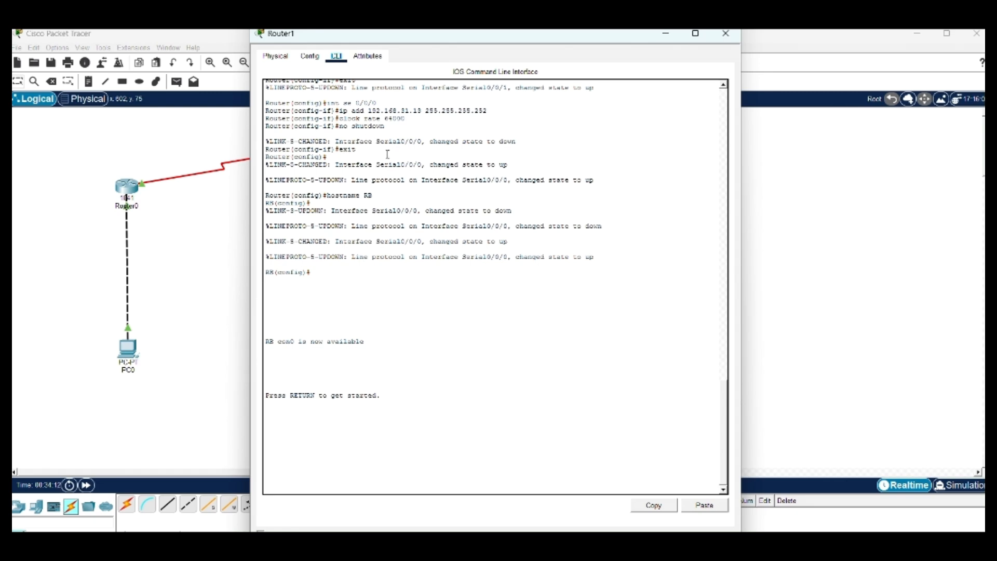
pyautogui.scroll(3, 408, 148)
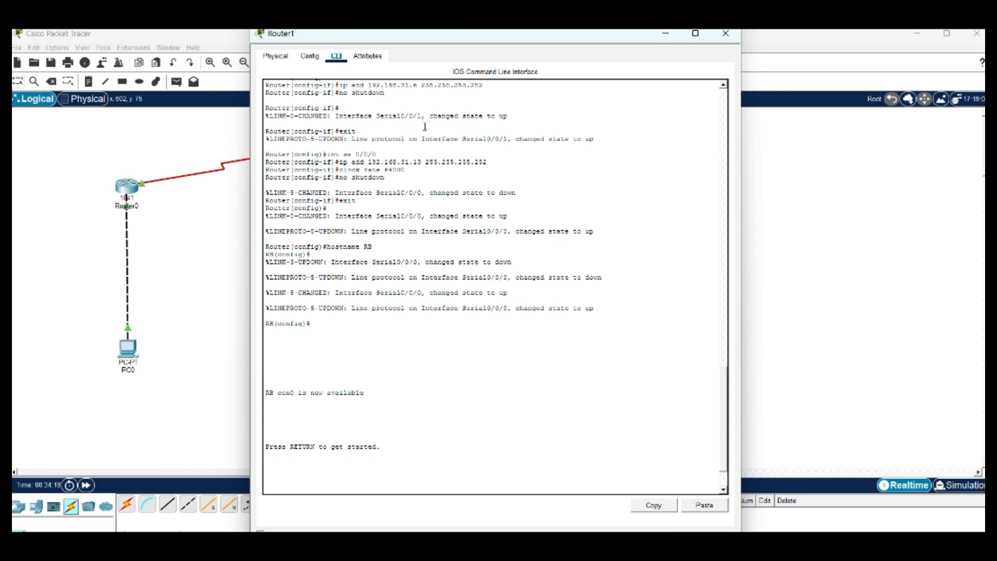
pyautogui.scroll(2, 414, 151)
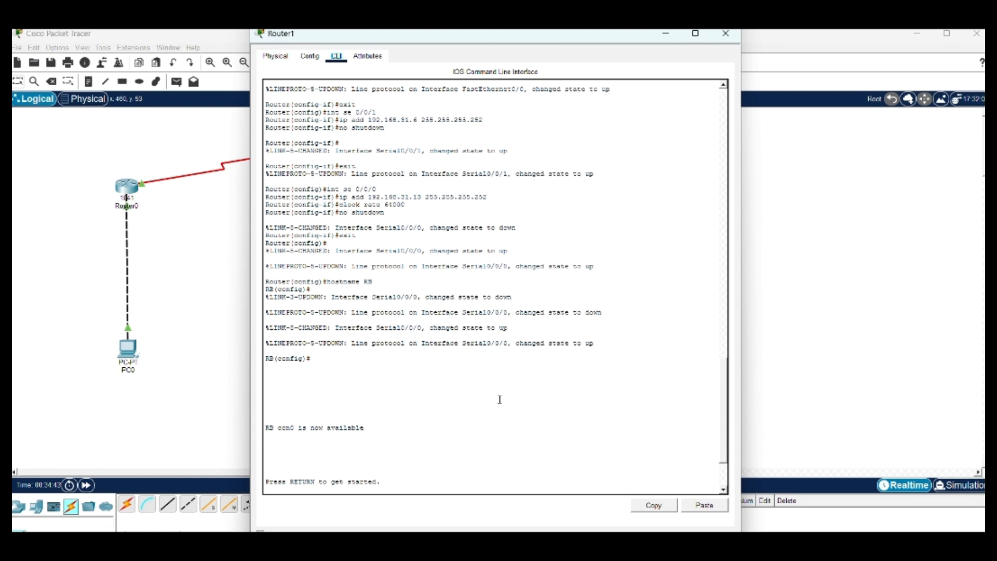
pyautogui.click(726, 34)
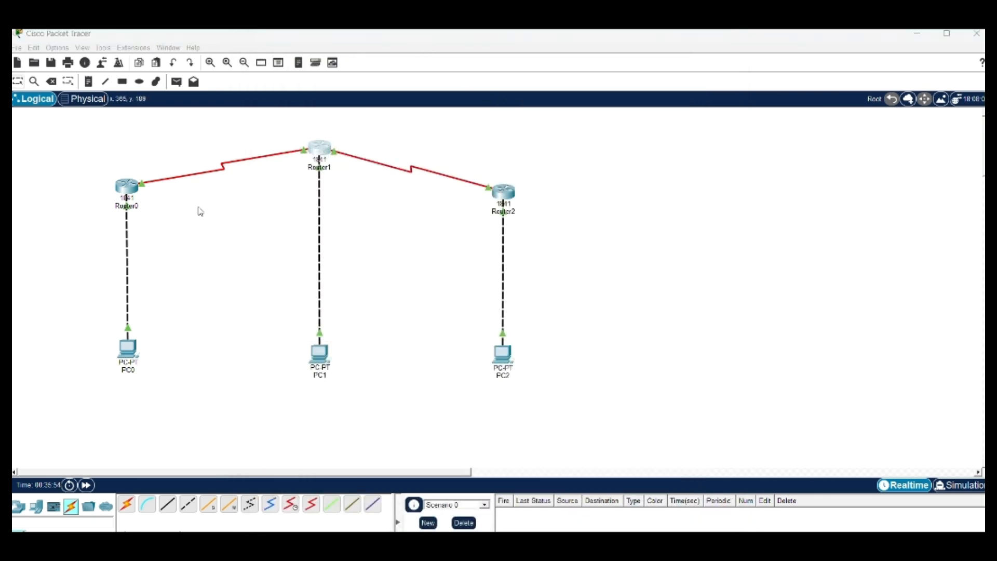
# - Configure PC0 with static IPv4 address 192.168.31.2, subnet mask 255.255.255.252 and default gateway 192.168.31.1
pyautogui.click(127, 353)
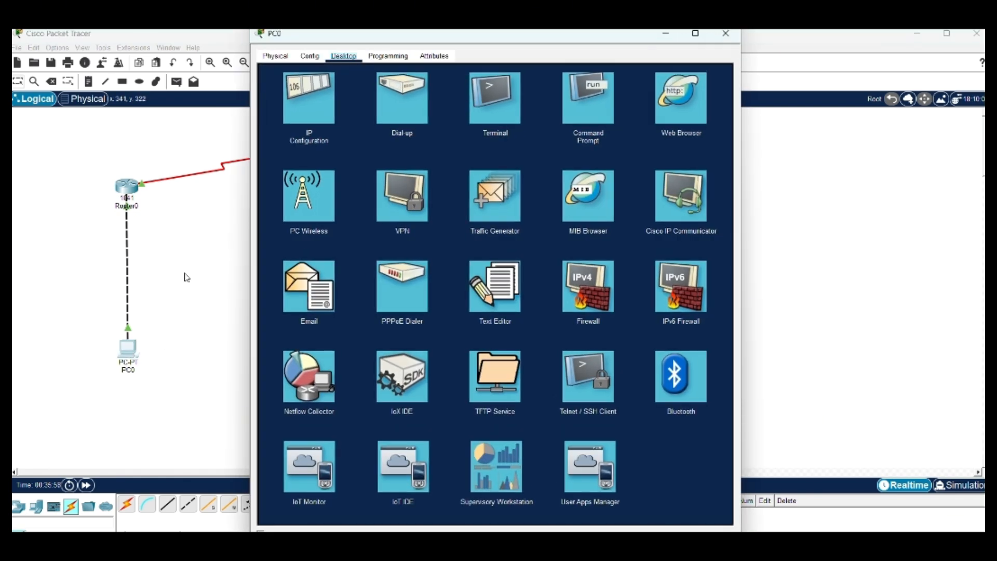
pyautogui.click(323, 116)
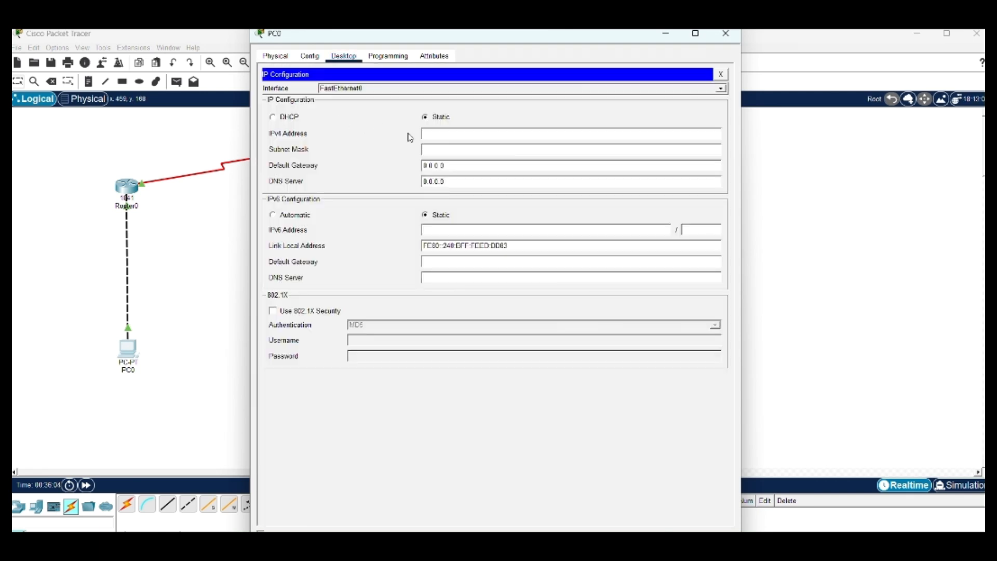
pyautogui.click(438, 137)
pyautogui.rightClick(436, 138)
pyautogui.click(454, 199)
pyautogui.click(477, 148)
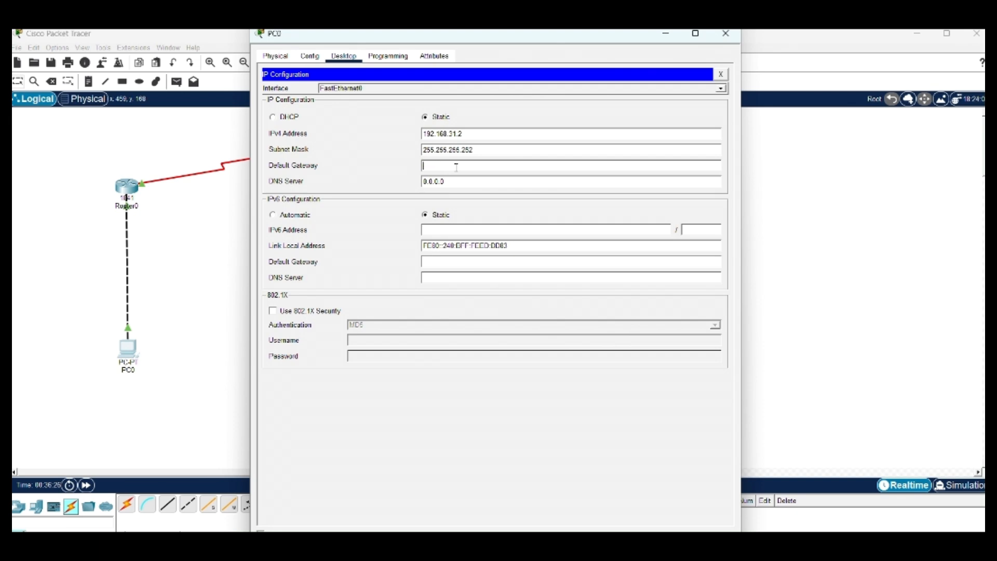
pyautogui.rightClick(457, 168)
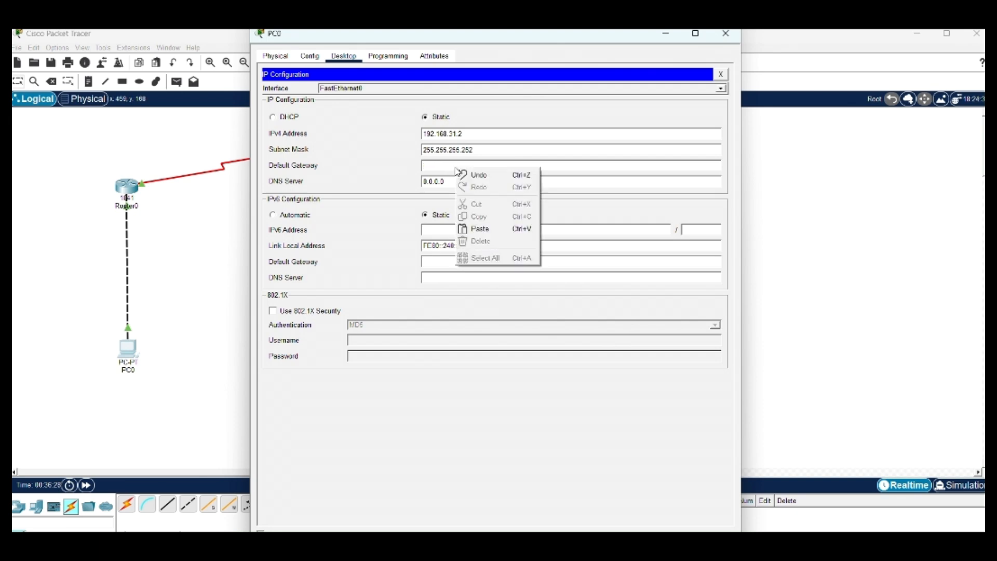
pyautogui.click(472, 225)
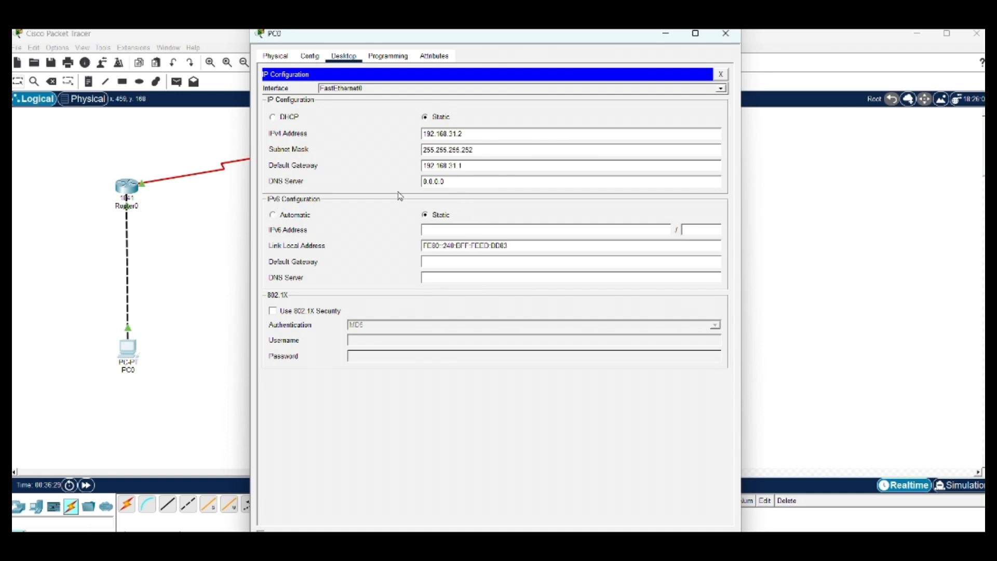
pyautogui.click(460, 166)
pyautogui.click(727, 35)
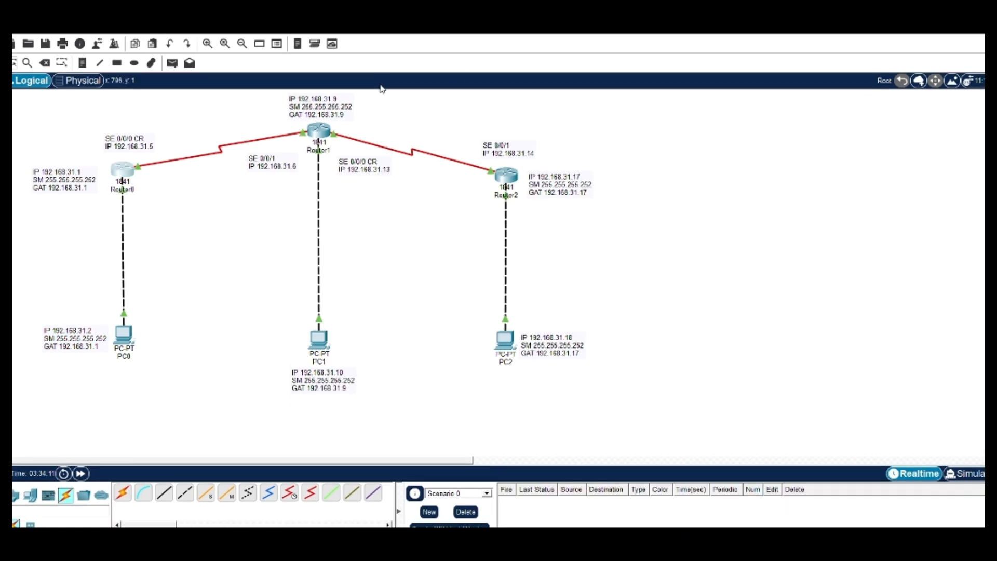
# - Review the RIP version 2 commands and advertised networks entered on Router0, Router1 and Router2
pyautogui.click(127, 175)
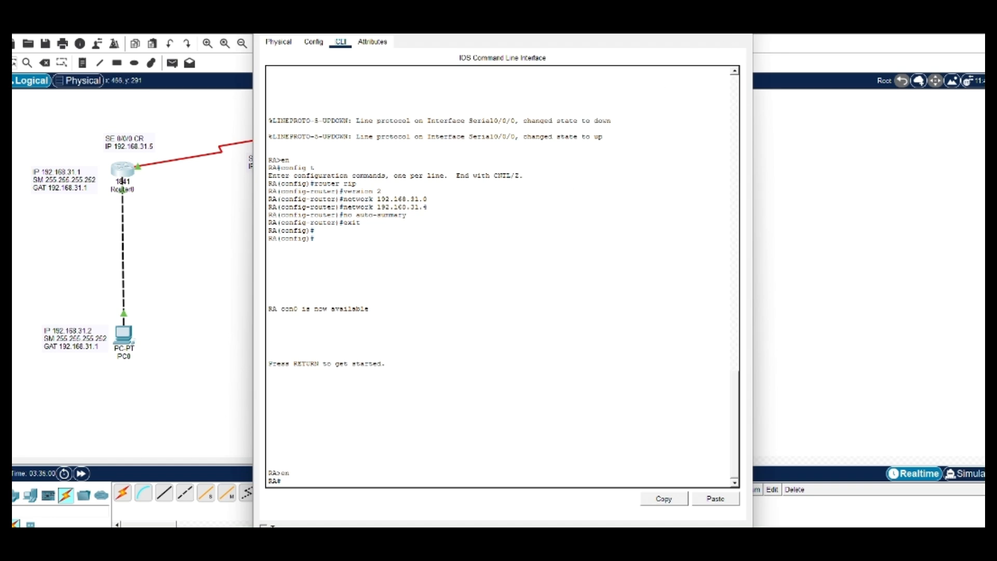
pyautogui.click(740, 26)
pyautogui.click(321, 130)
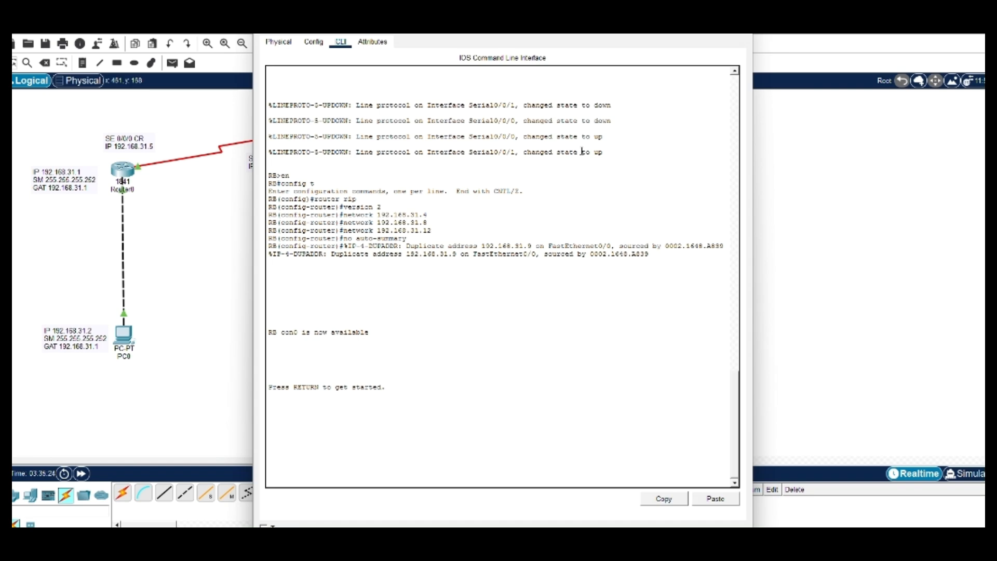
pyautogui.click(740, 24)
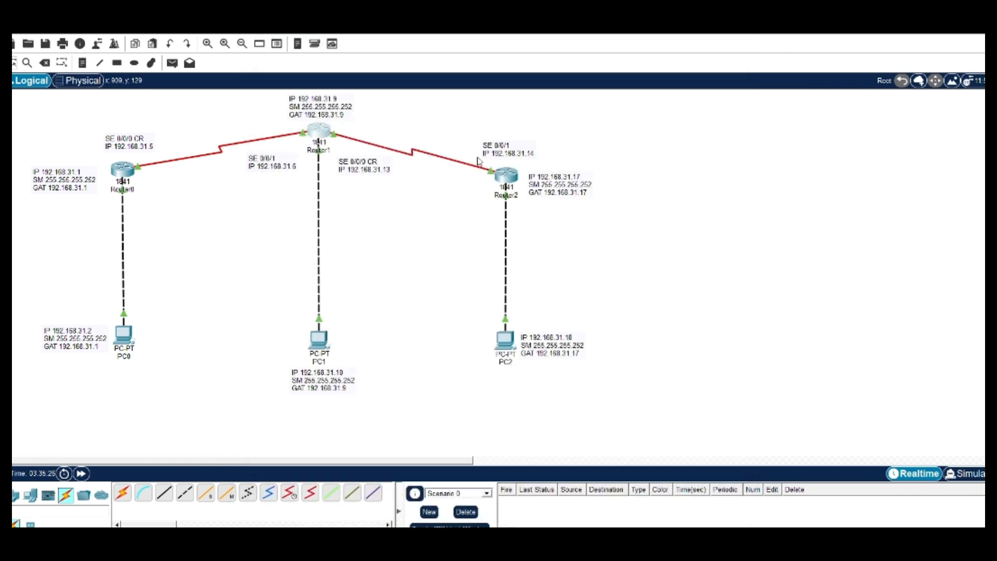
pyautogui.click(498, 174)
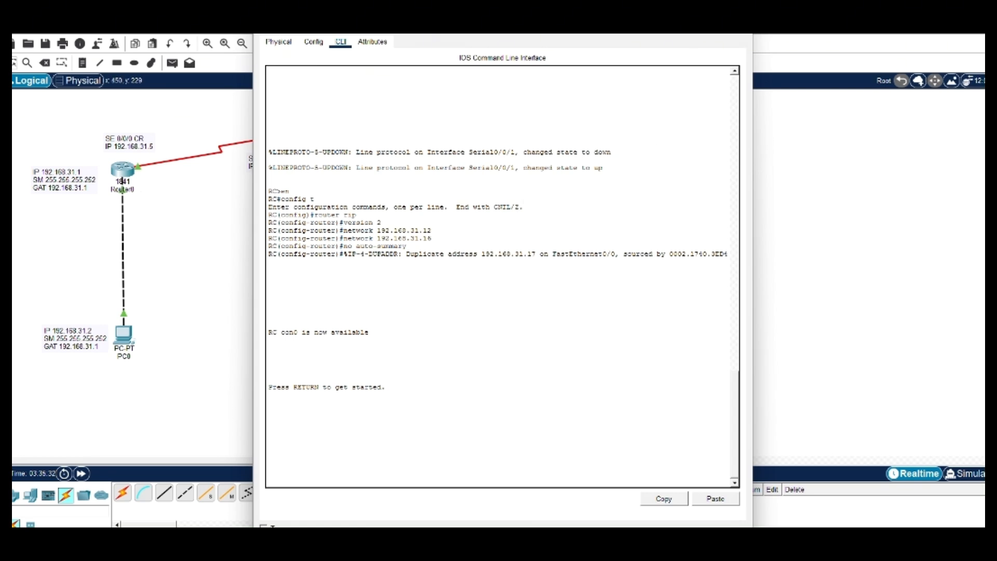
pyautogui.click(740, 24)
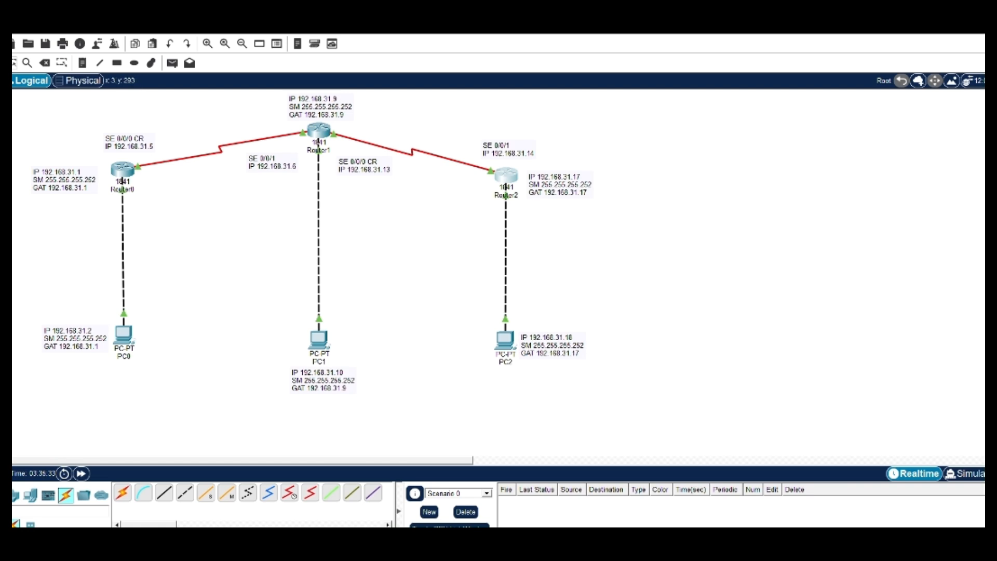
pyautogui.click(125, 171)
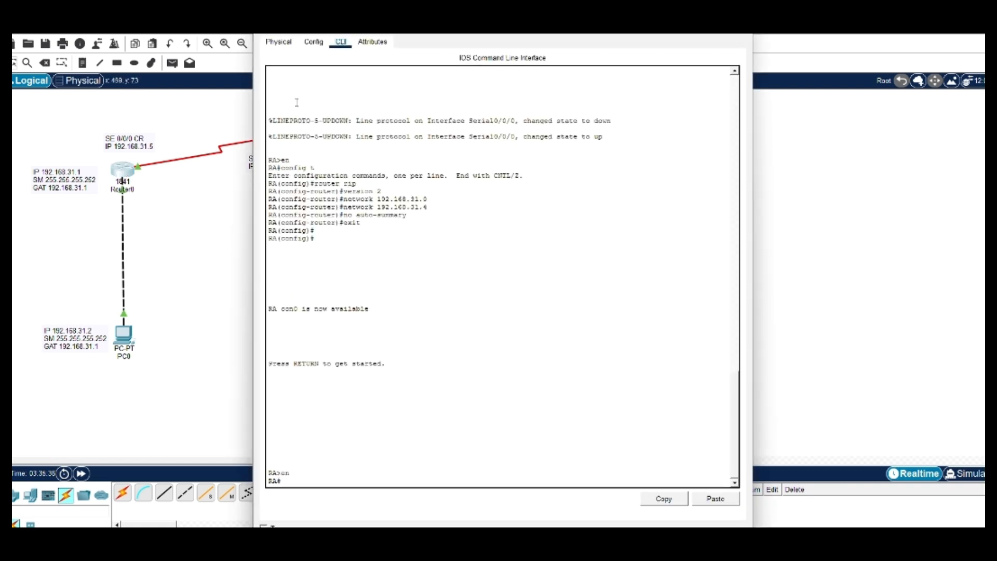
# - Ping PC1 at 192.168.31.10 from PC0's command prompt, keeping the topology in view
pyautogui.click(128, 333)
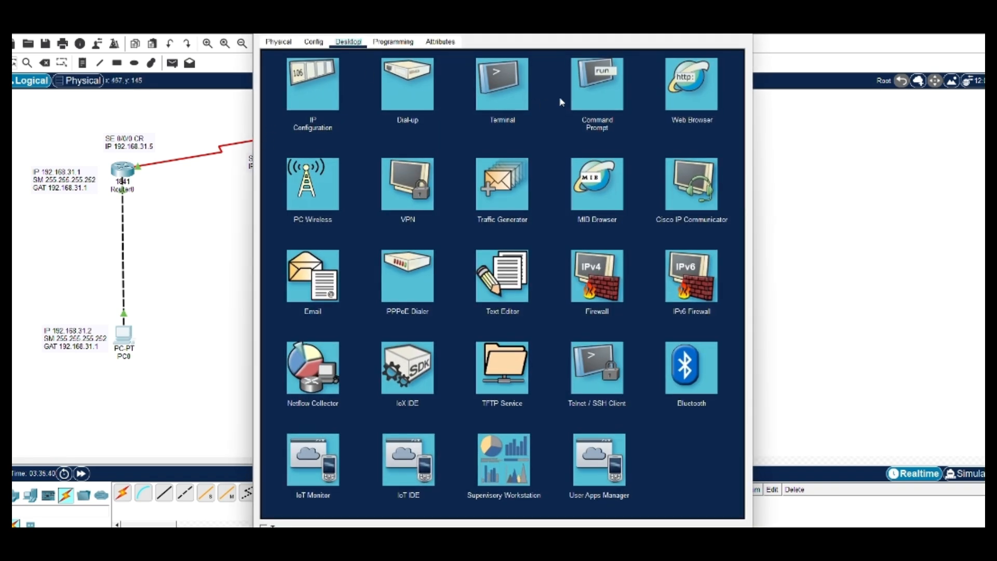
pyautogui.click(596, 85)
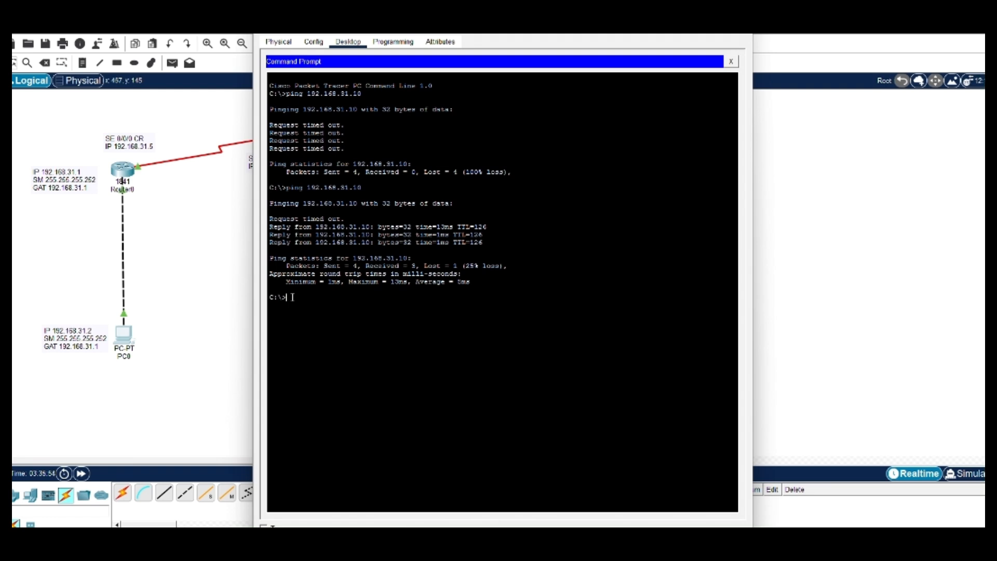
pyautogui.write('ping')
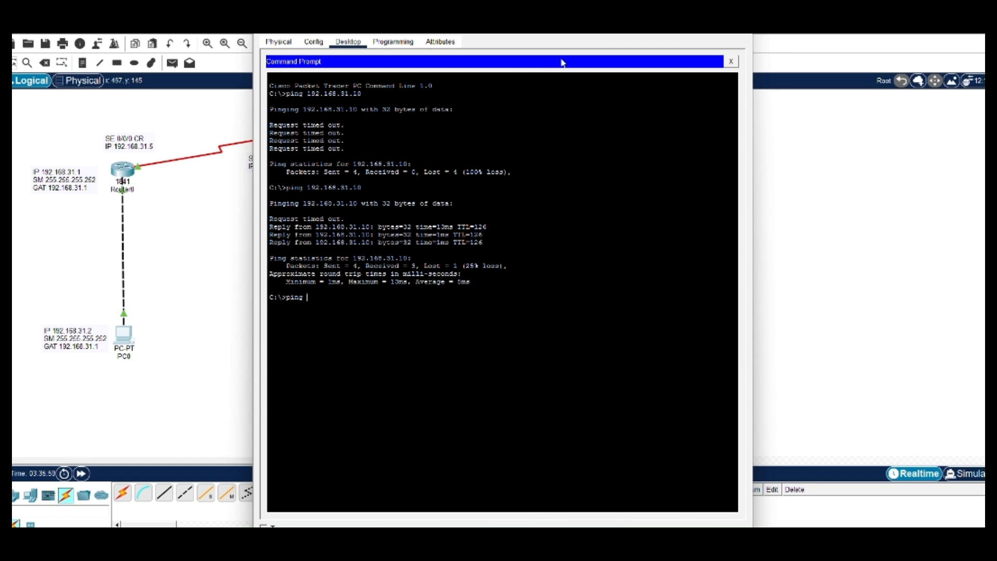
pyautogui.moveTo(629, 37); pyautogui.dragTo(741, 123)
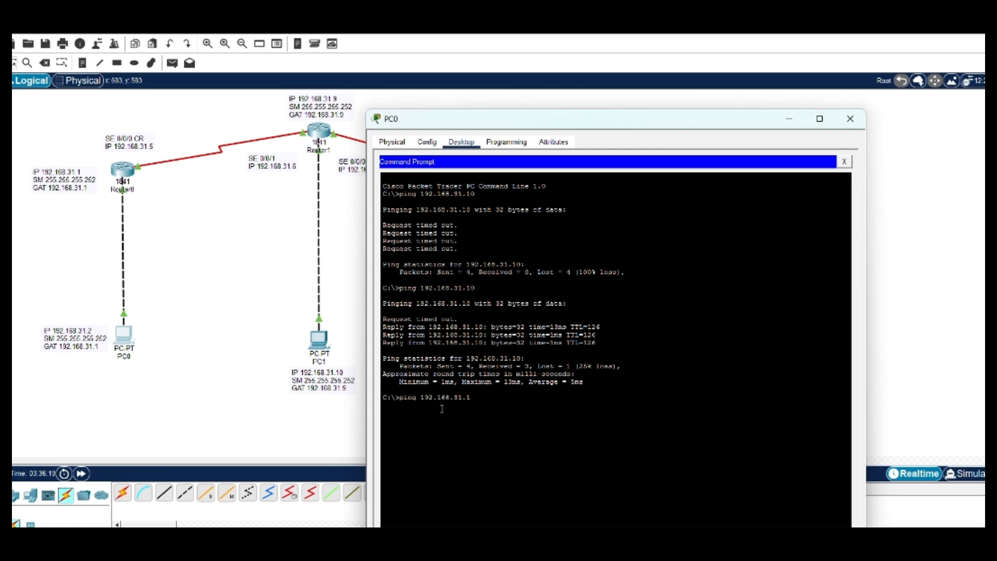
pyautogui.write('0')
pyautogui.press('Return')
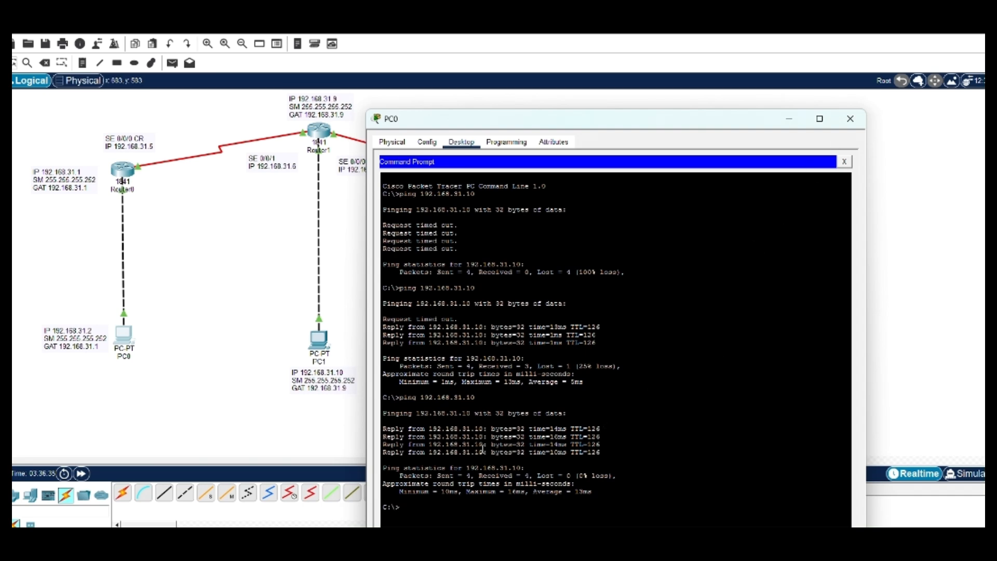
# - Ping PC2 at 192.168.31.18 twice from PC0, checking its address in the topology
pyautogui.moveTo(683, 123); pyautogui.dragTo(841, 64)
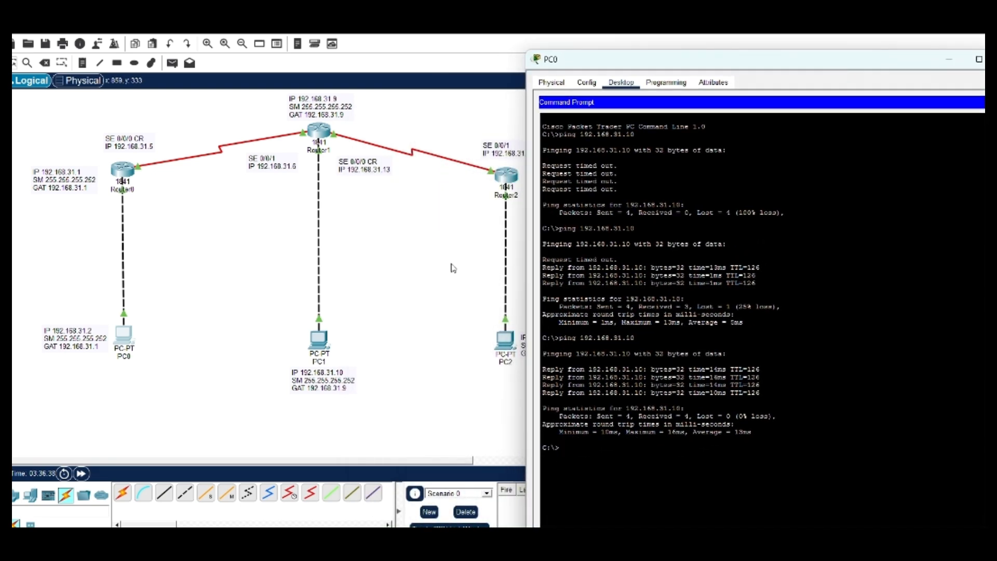
pyautogui.moveTo(648, 67); pyautogui.dragTo(120, 147)
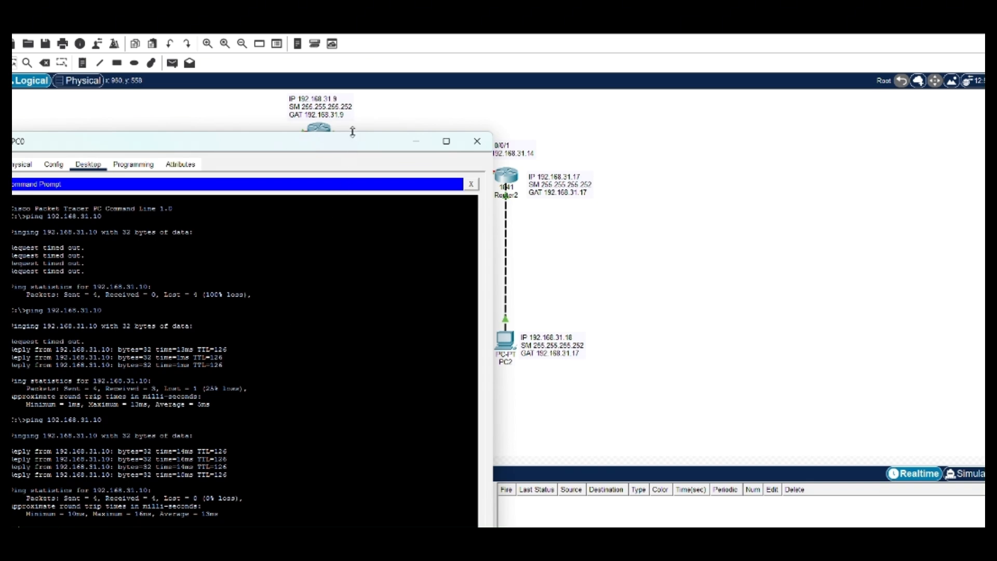
pyautogui.moveTo(352, 145); pyautogui.dragTo(477, 69)
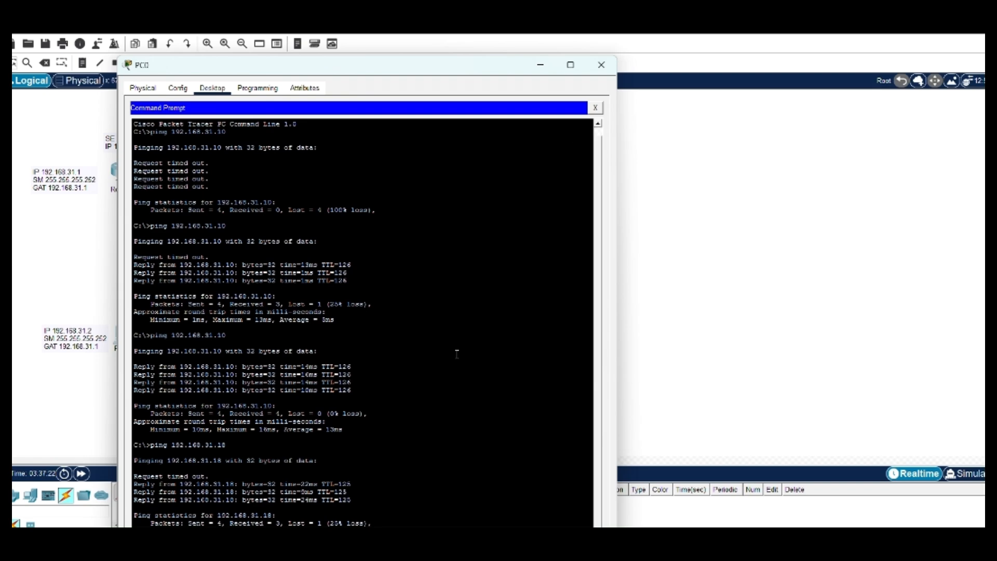
pyautogui.moveTo(462, 67); pyautogui.dragTo(488, 55)
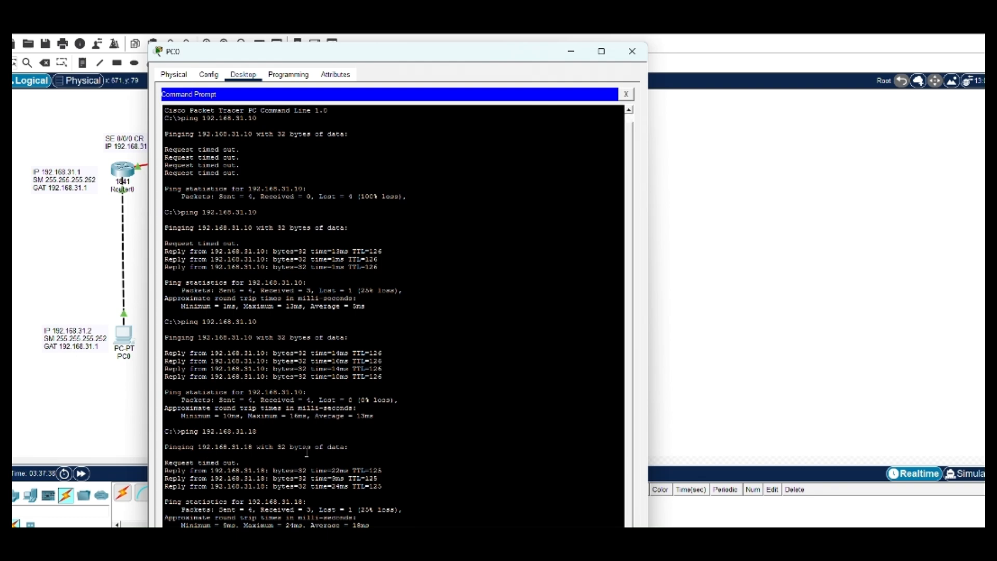
pyautogui.press('Return')
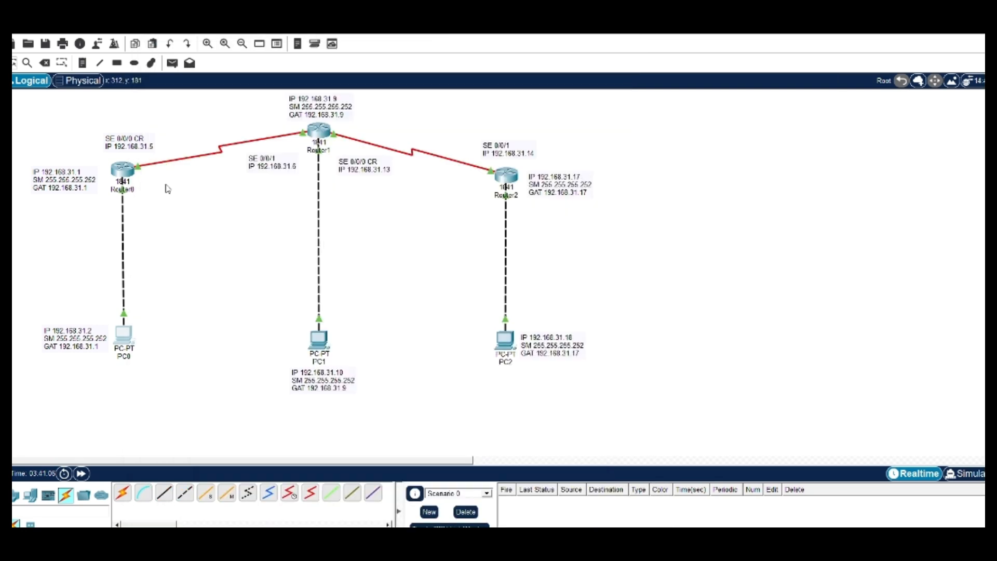
# - Review the static ip route commands entered on Router0 and check Router1's configuration against the topology
pyautogui.click(121, 177)
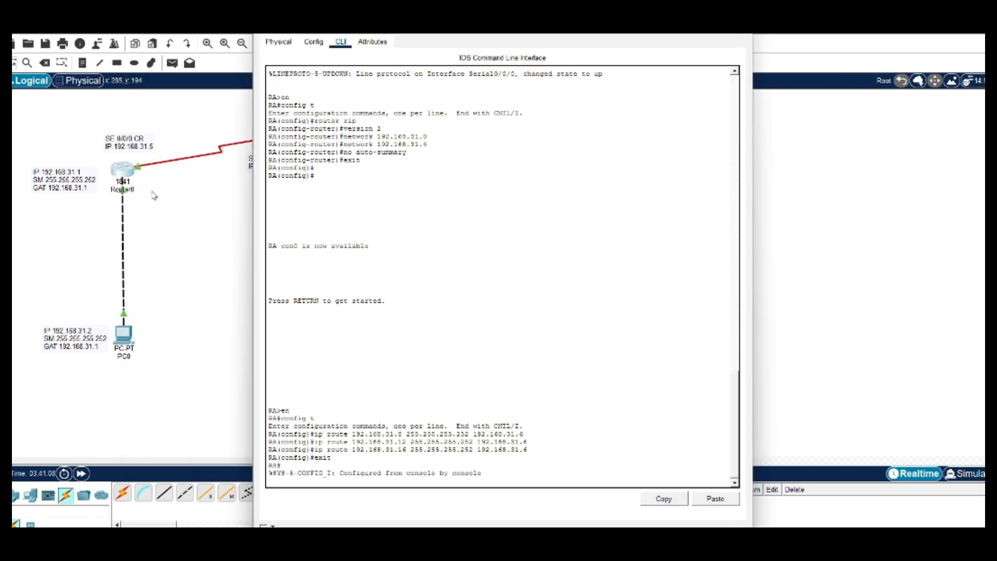
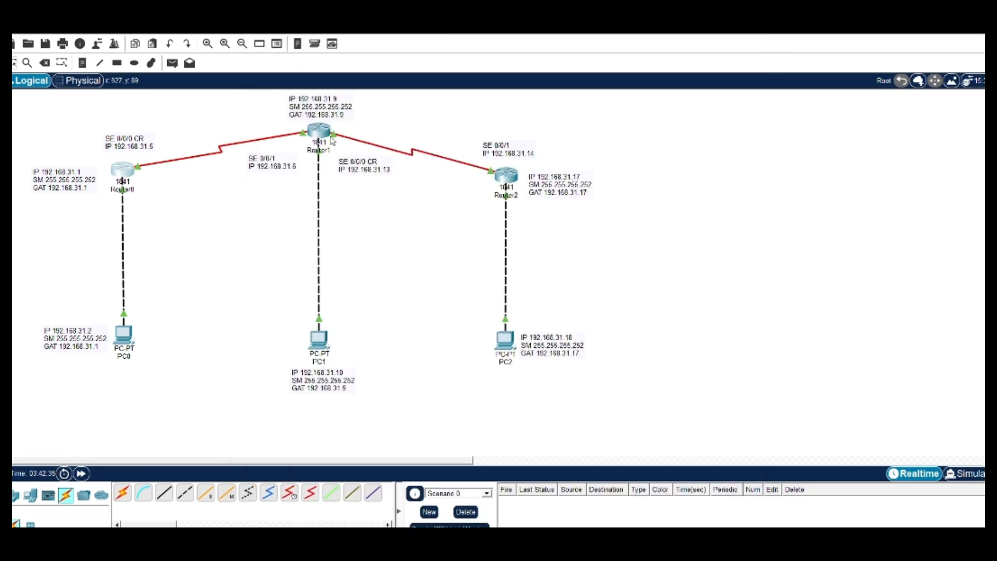
pyautogui.click(326, 134)
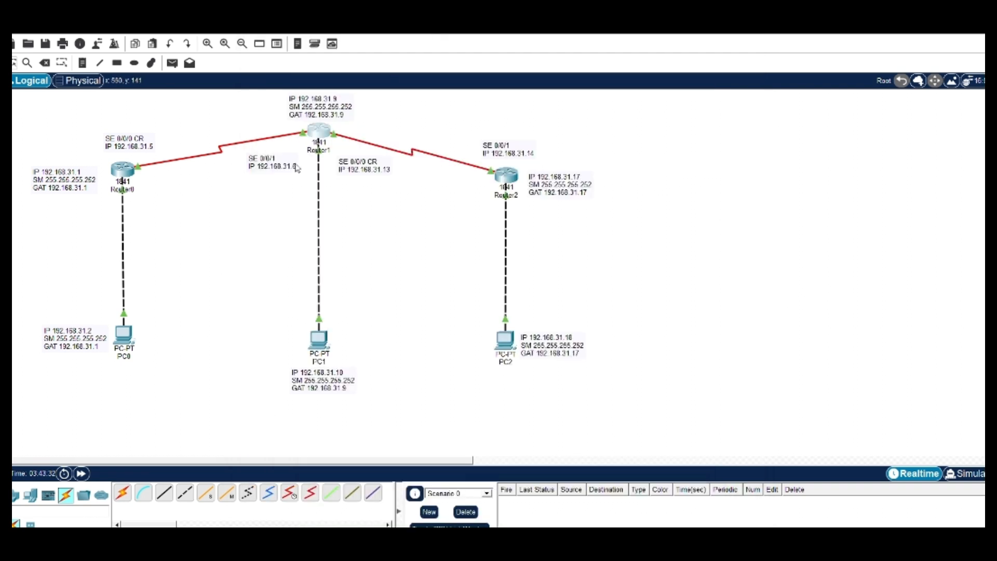
# - Ping 192.168.31.10 again from PC0's command prompt to test the static routes, and return to the topology
pyautogui.click(121, 338)
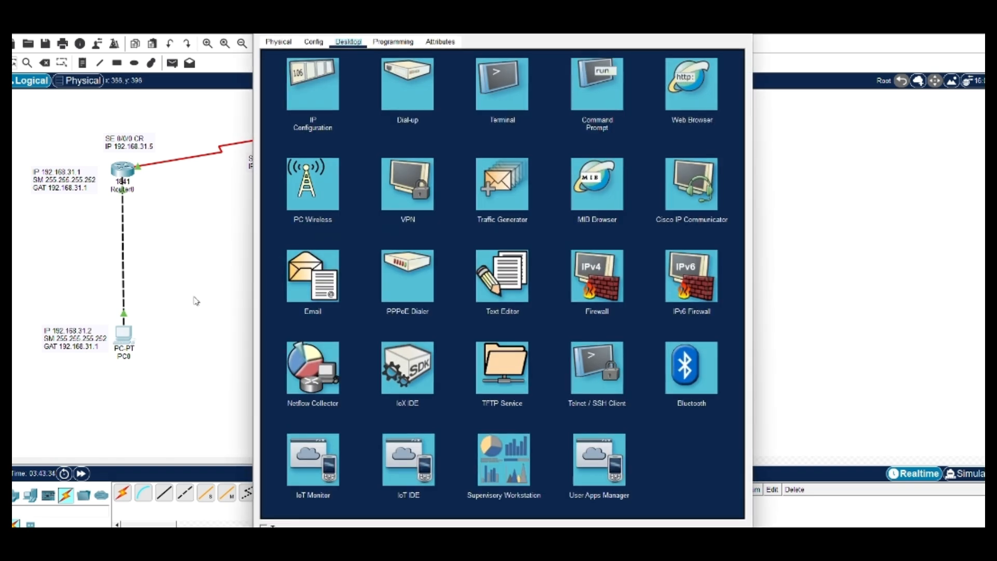
pyautogui.click(587, 97)
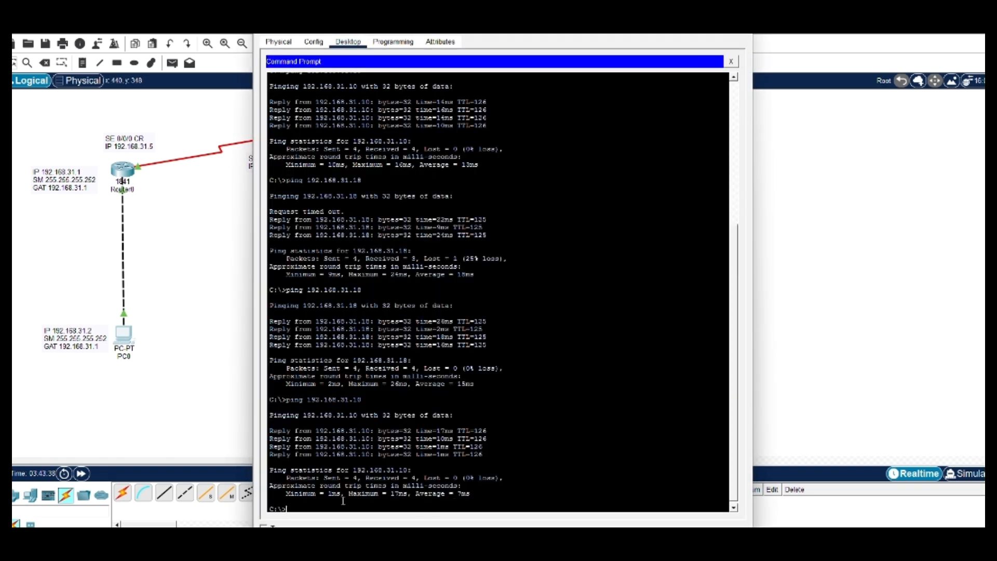
pyautogui.write('ping')
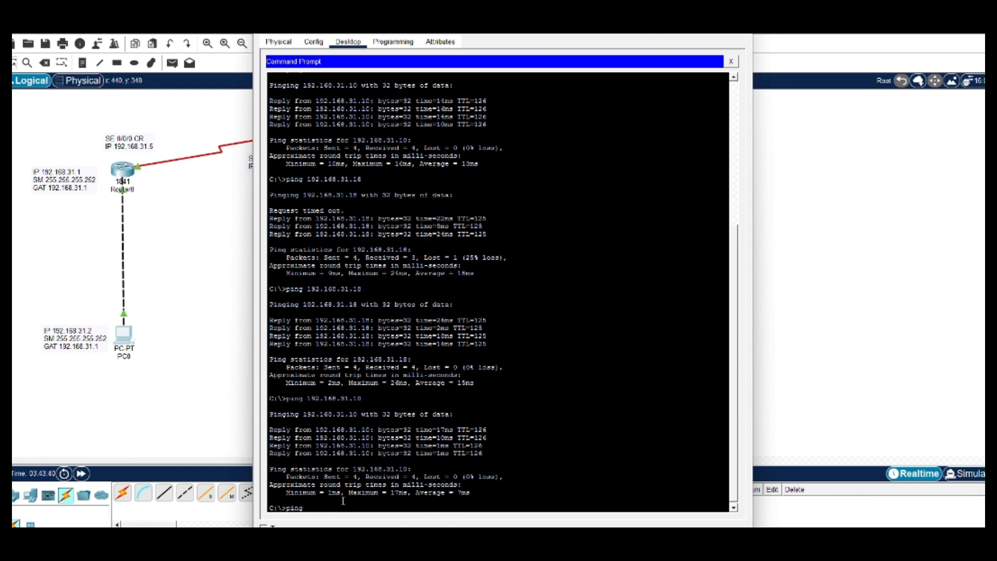
pyautogui.write(' 192.168.31.10')
pyautogui.press('Return')
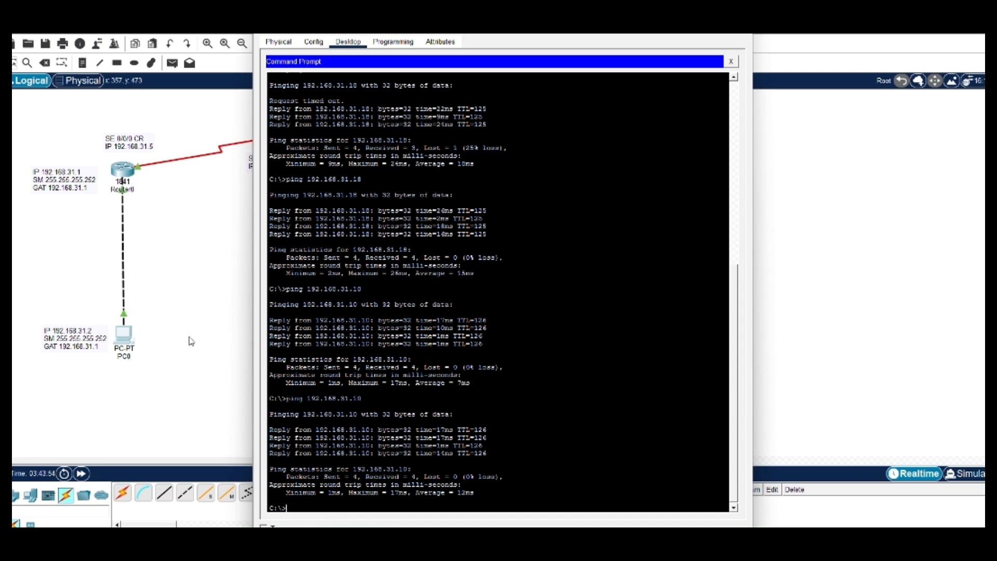
pyautogui.moveTo(499, 32); pyautogui.dragTo(796, 33)
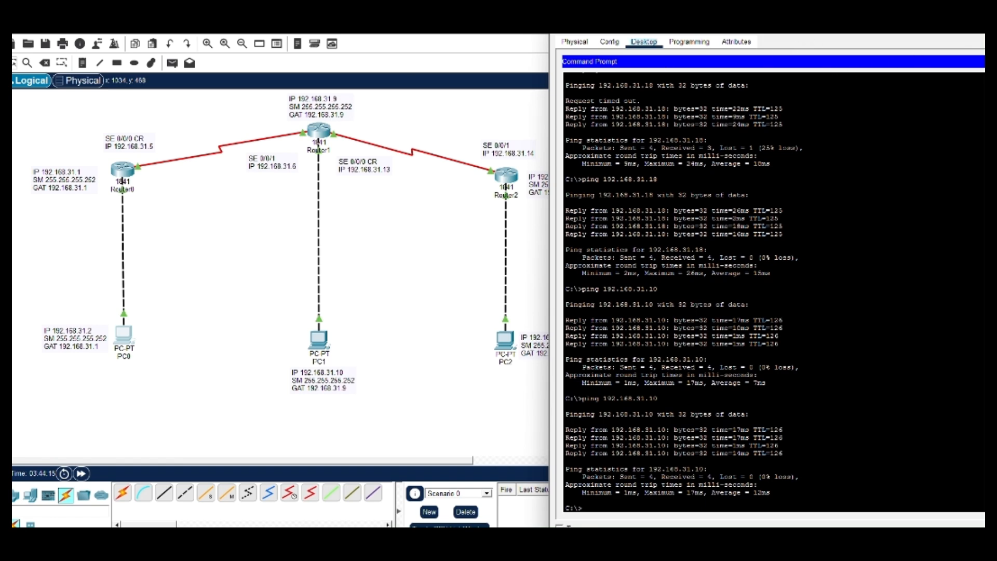
pyautogui.click(432, 36)
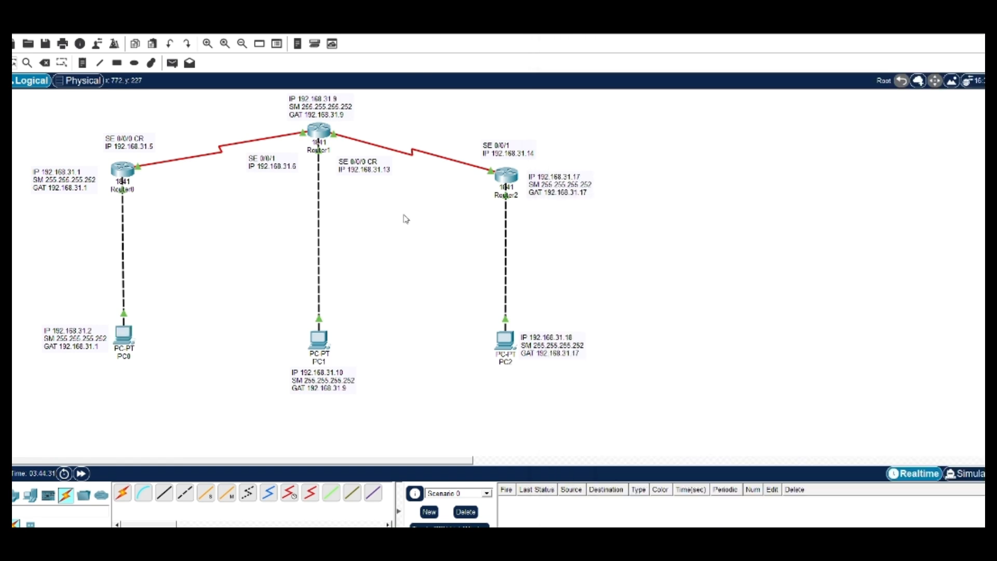
# - Ping PC0 at 192.168.31.2 from PC1's command prompt and return to the topology
pyautogui.click(318, 343)
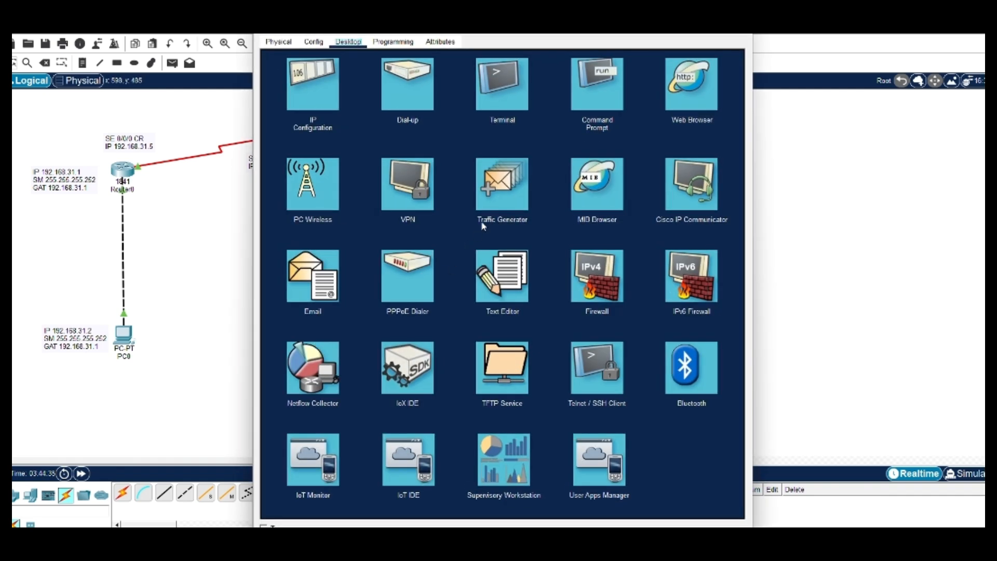
pyautogui.click(605, 91)
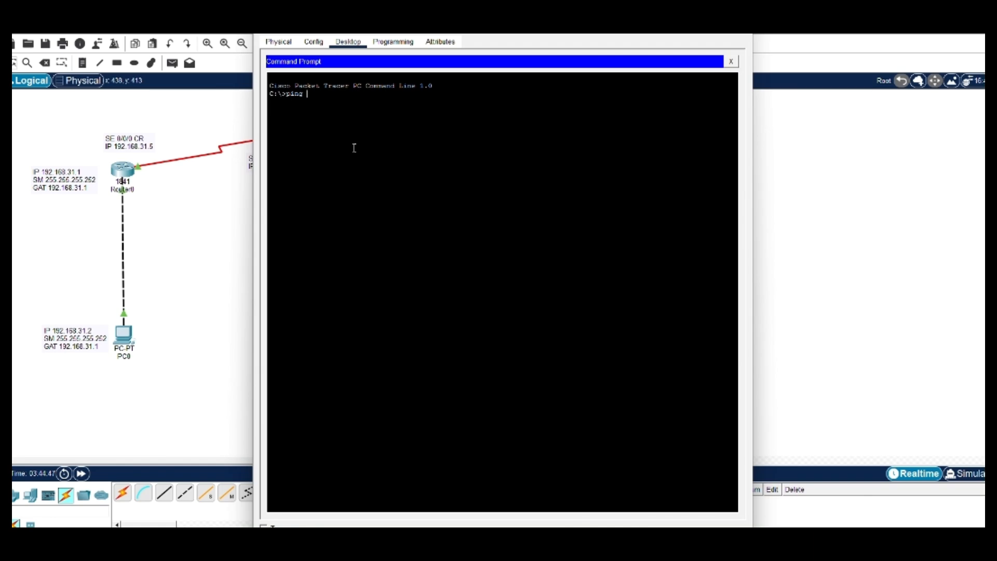
pyautogui.write('192.168.31.2')
pyautogui.press('Return')
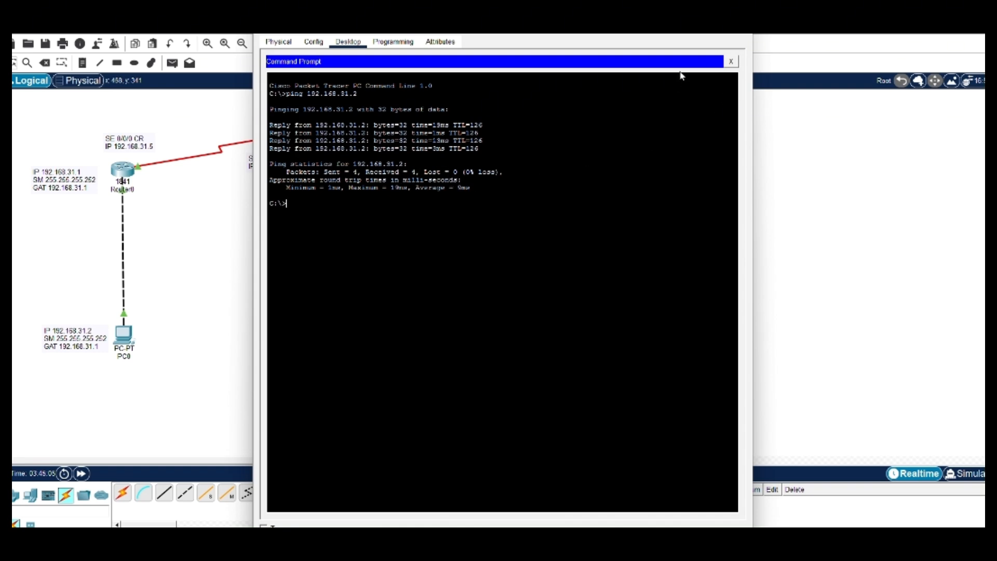
pyautogui.click(739, 26)
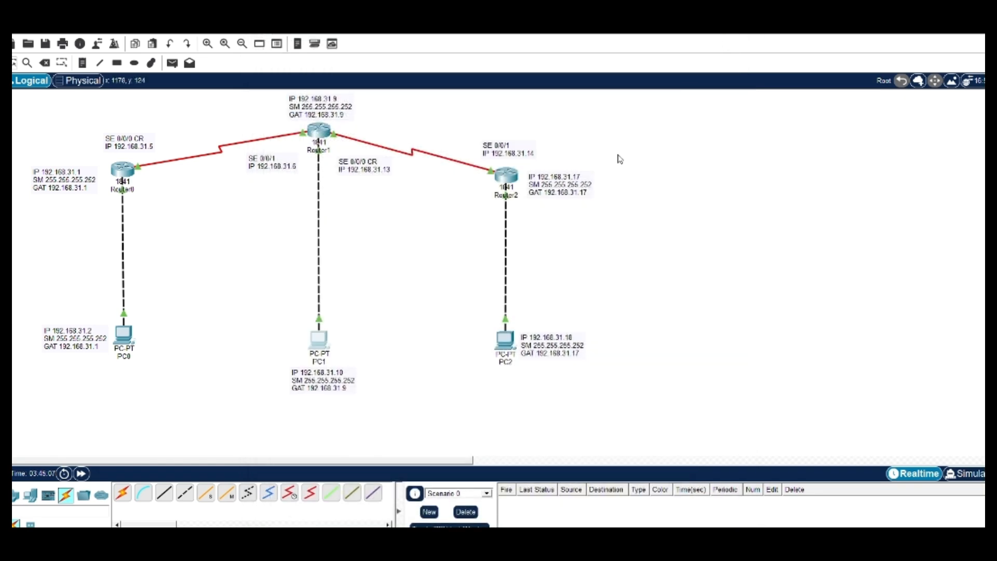
# - Ping PC2 at 192.168.31.18 from PC1's command prompt, keeping PC2's address label in view, and close PC1's window
pyautogui.click(317, 130)
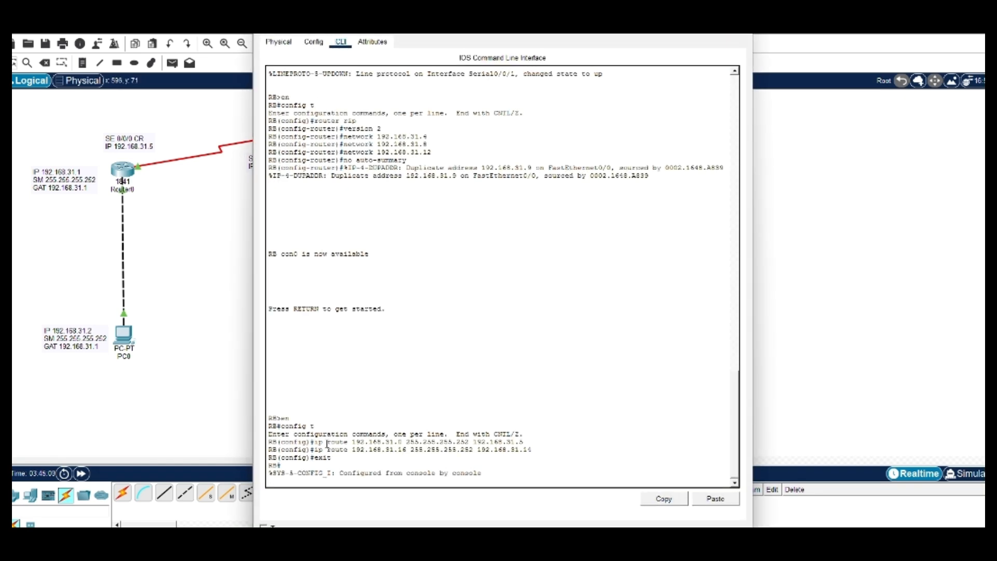
pyautogui.click(744, 21)
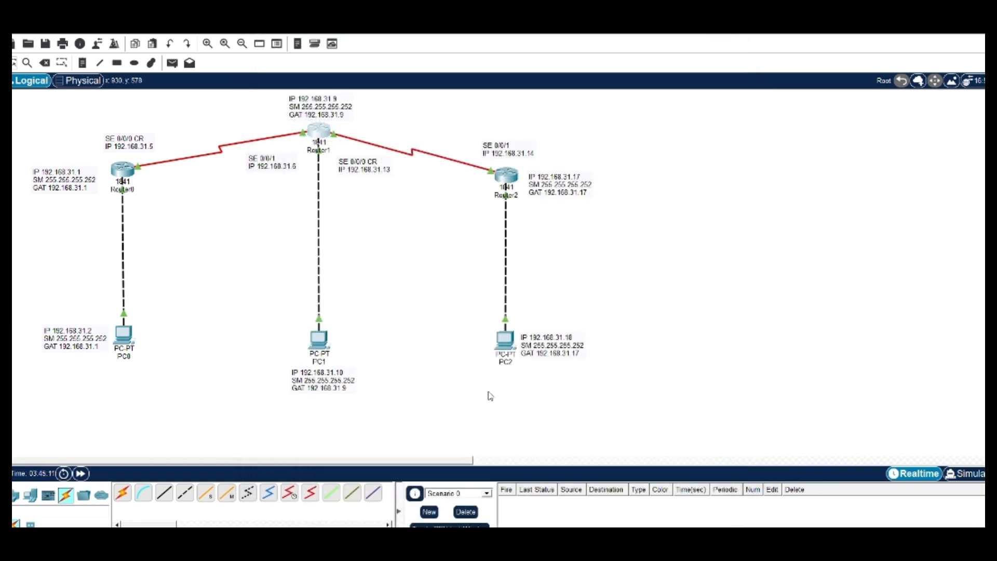
pyautogui.click(325, 343)
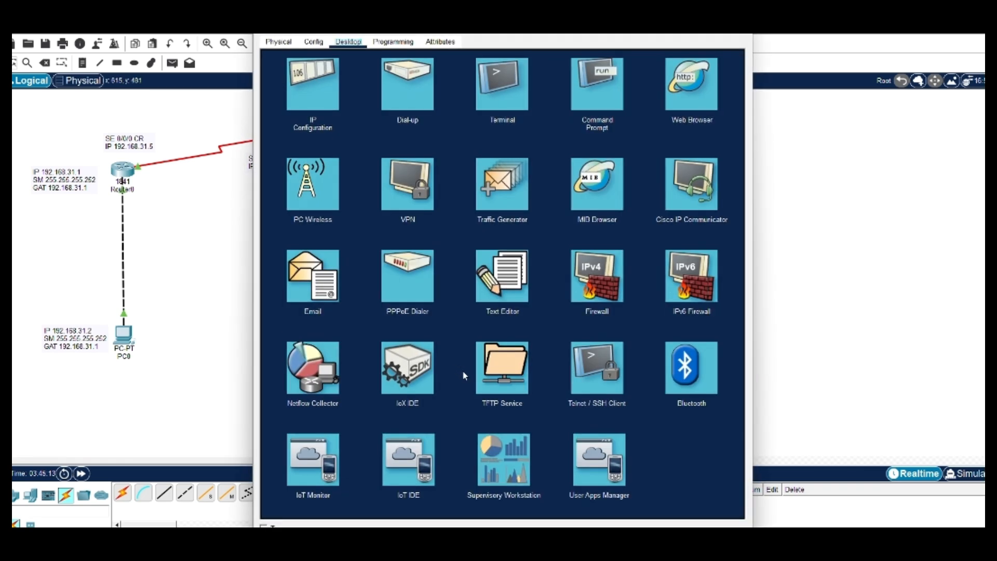
pyautogui.click(595, 96)
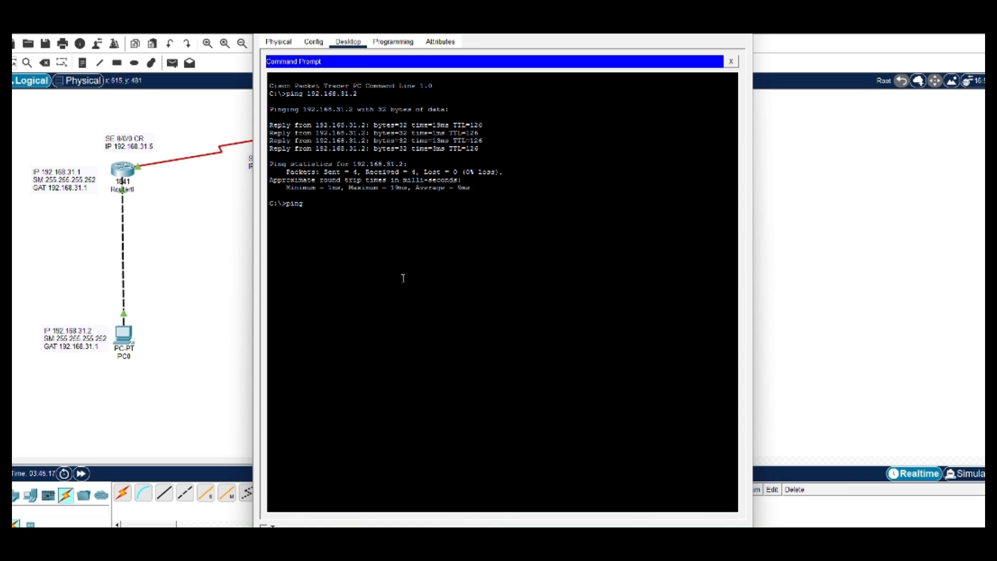
pyautogui.write('ping')
pyautogui.moveTo(625, 25); pyautogui.dragTo(363, 63)
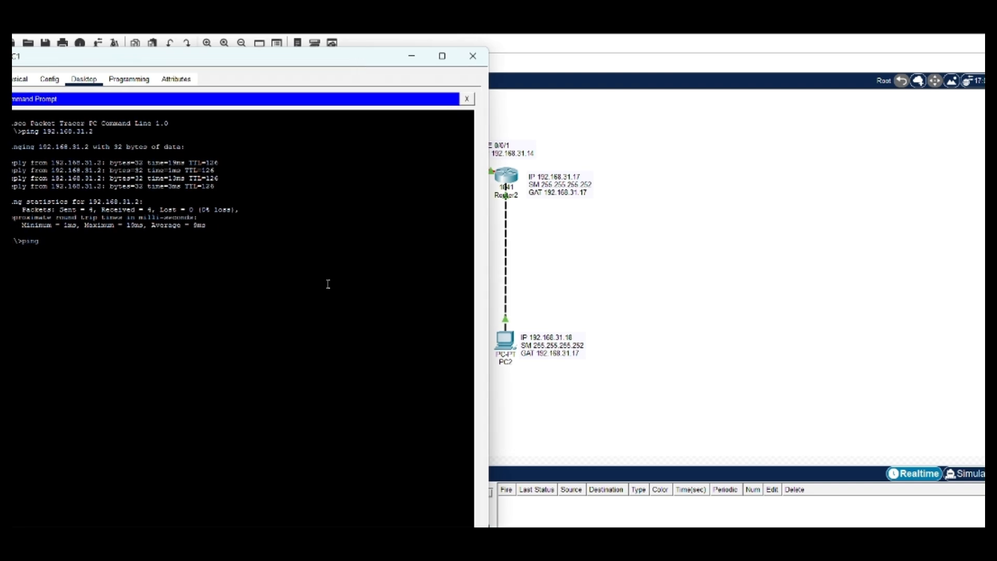
pyautogui.write('92.168.31.18')
pyautogui.press('Return')
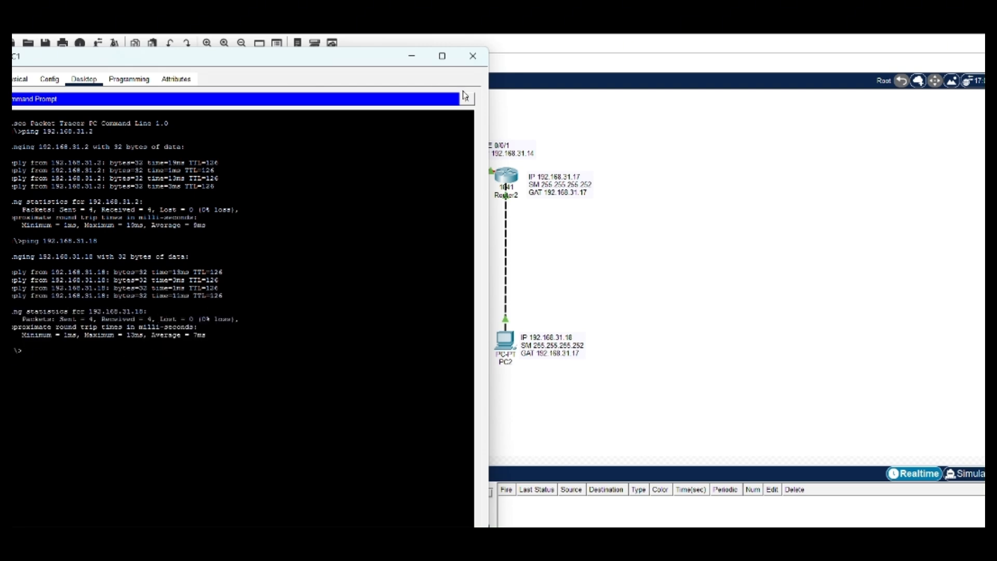
pyautogui.click(474, 61)
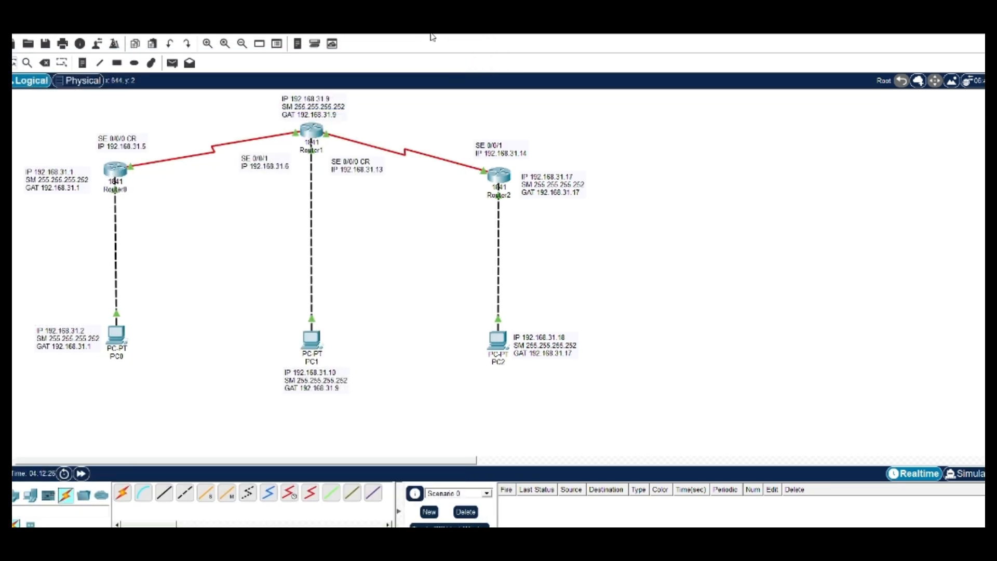
# - Review the RIP, static route, EIGRP and OSPF commands in Router0's CLI and the EIGRP and OSPF commands in Router1's CLI
pyautogui.click(117, 170)
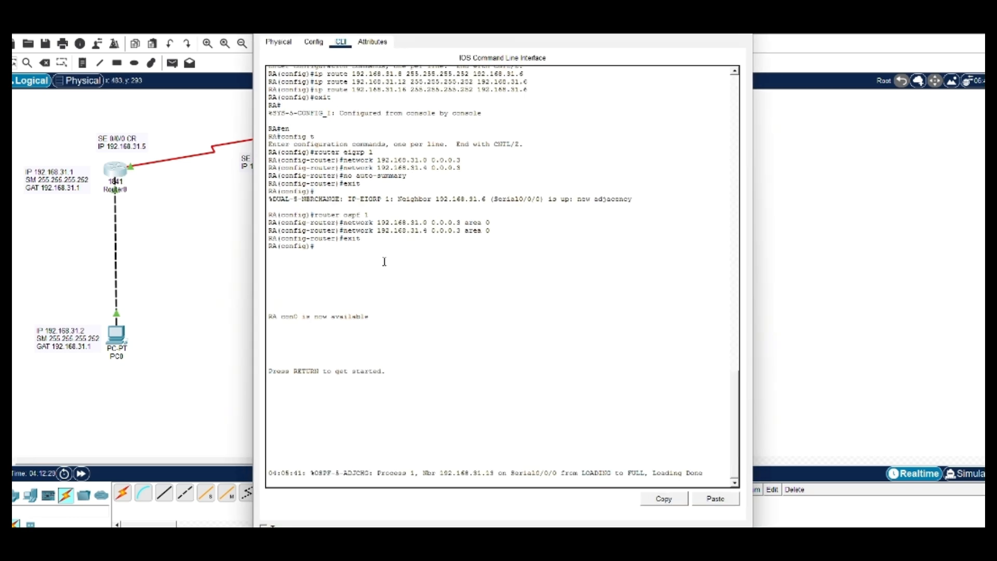
pyautogui.scroll(4, 502, 254)
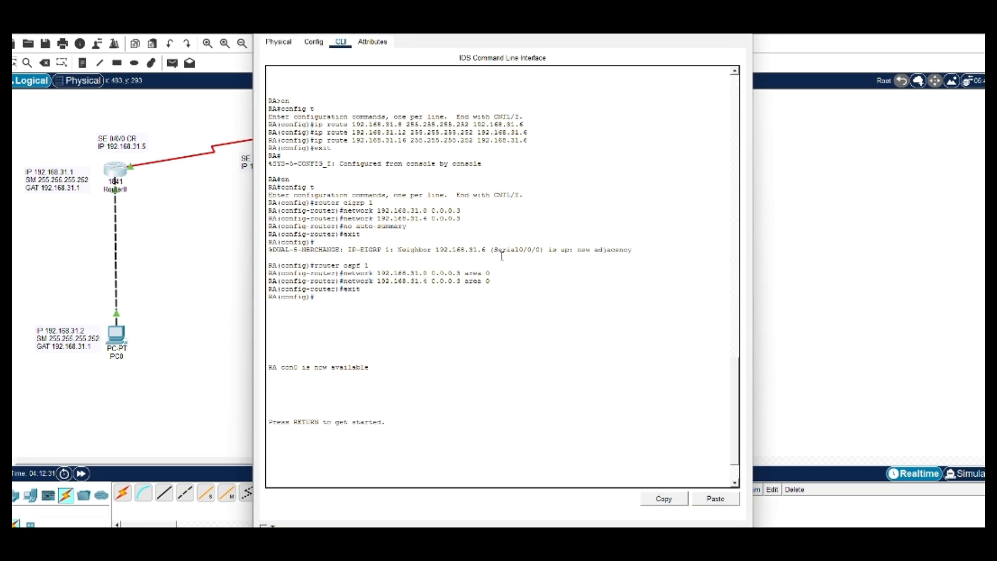
pyautogui.scroll(2, 502, 256)
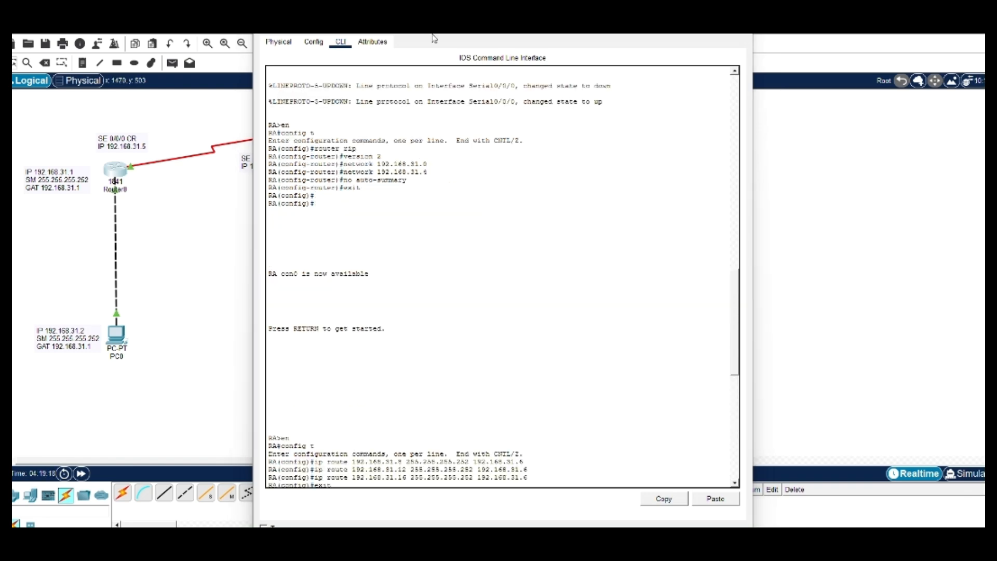
pyautogui.scroll(-2, 472, 264)
pyautogui.scroll(-2, 472, 266)
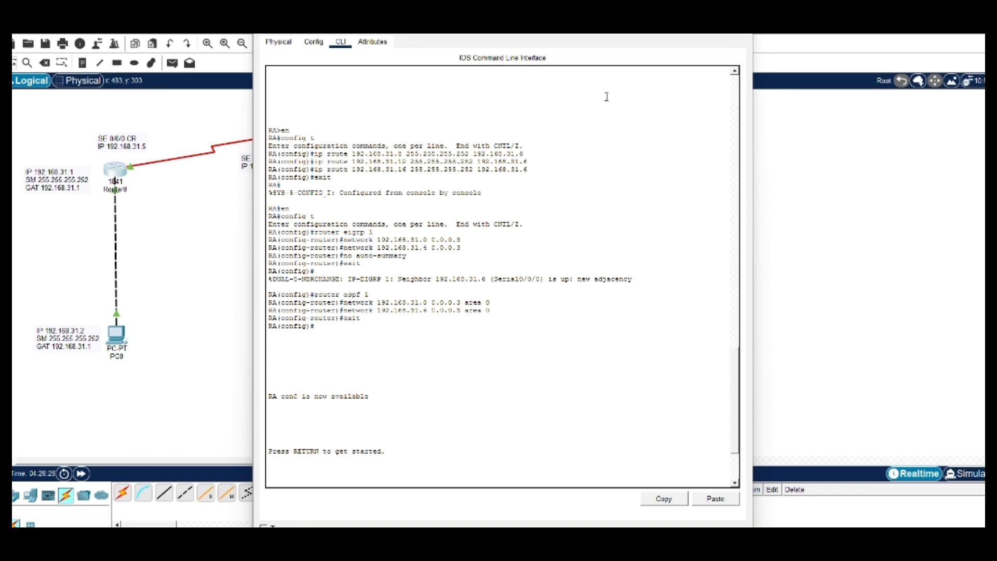
pyautogui.click(741, 25)
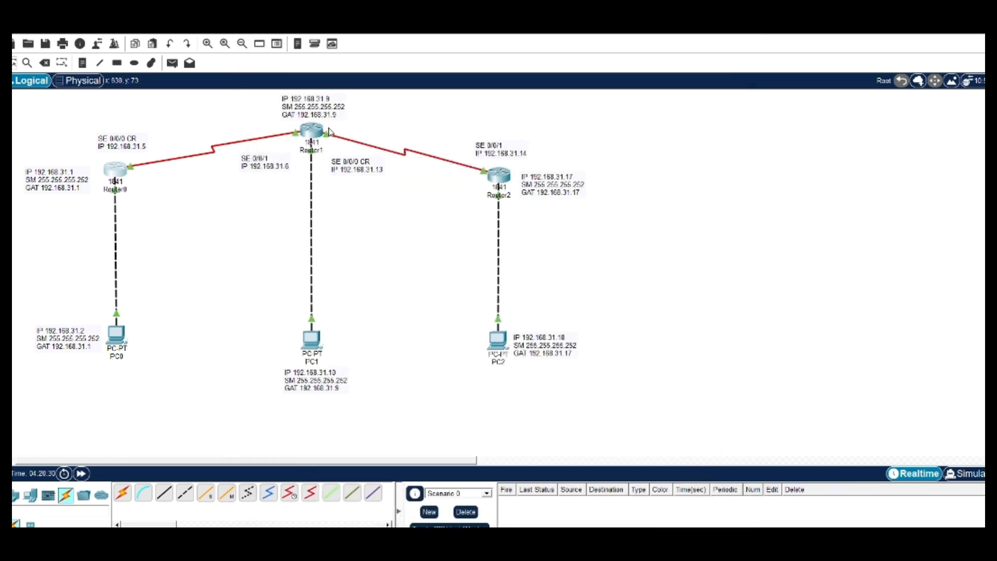
pyautogui.click(310, 132)
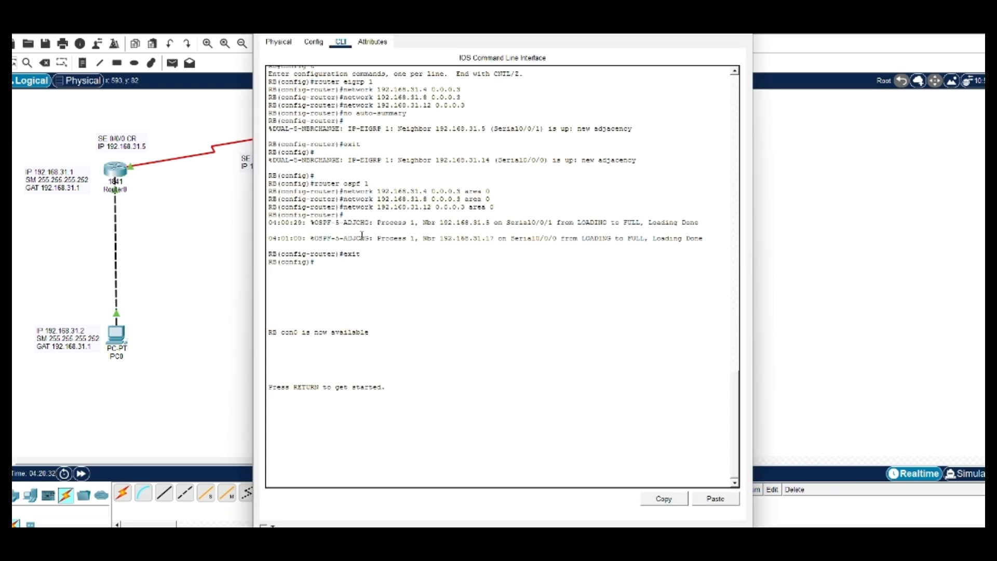
pyautogui.scroll(3, 428, 188)
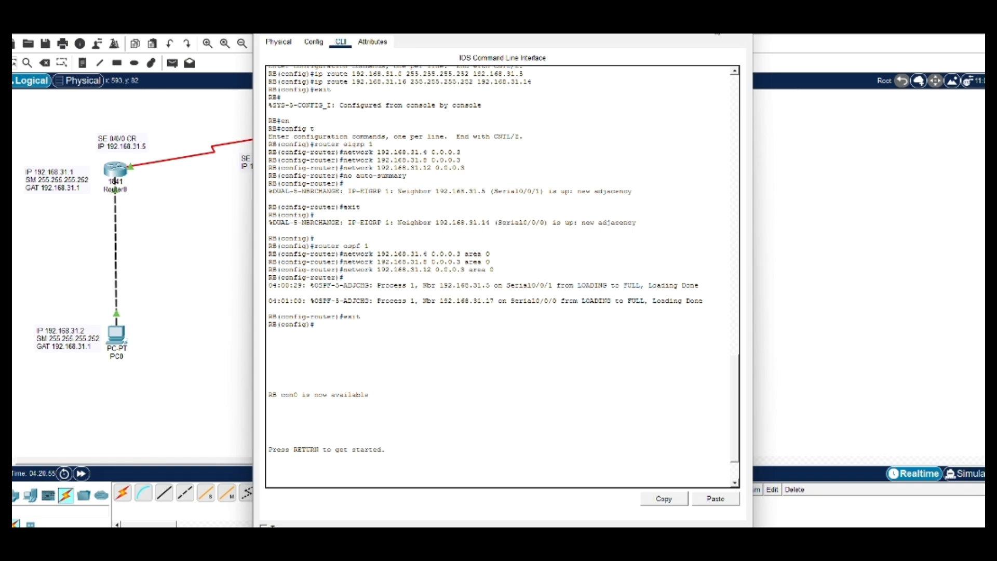
pyautogui.click(737, 24)
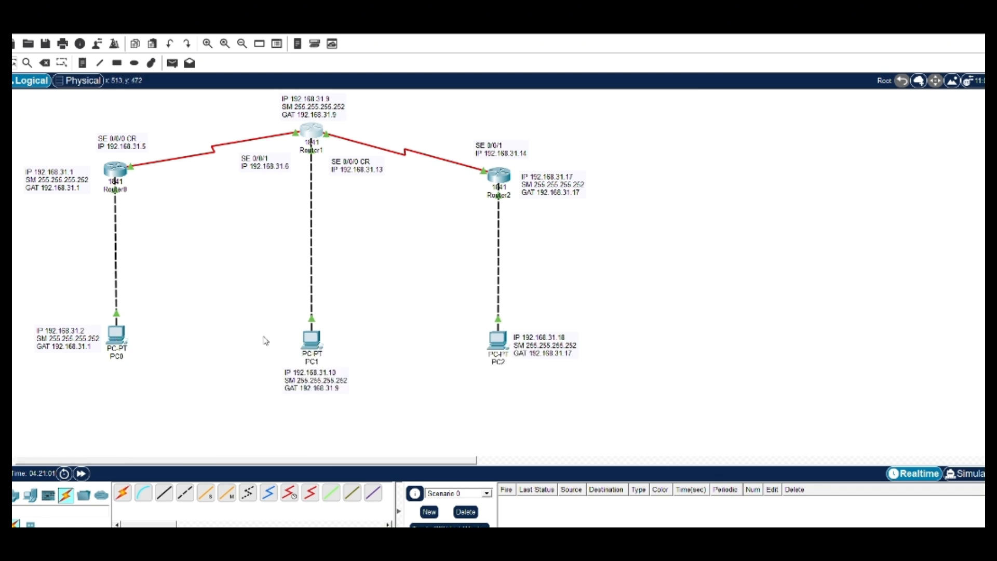
# - Ping PC1 at 192.168.31.10 from PC0's command prompt, with the window placed beside the topology
pyautogui.click(115, 336)
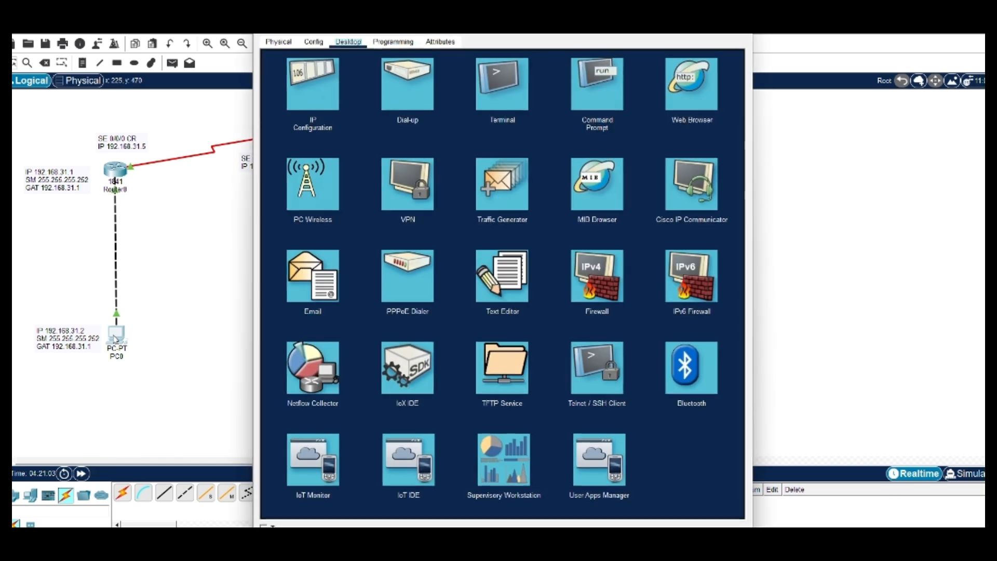
pyautogui.click(607, 86)
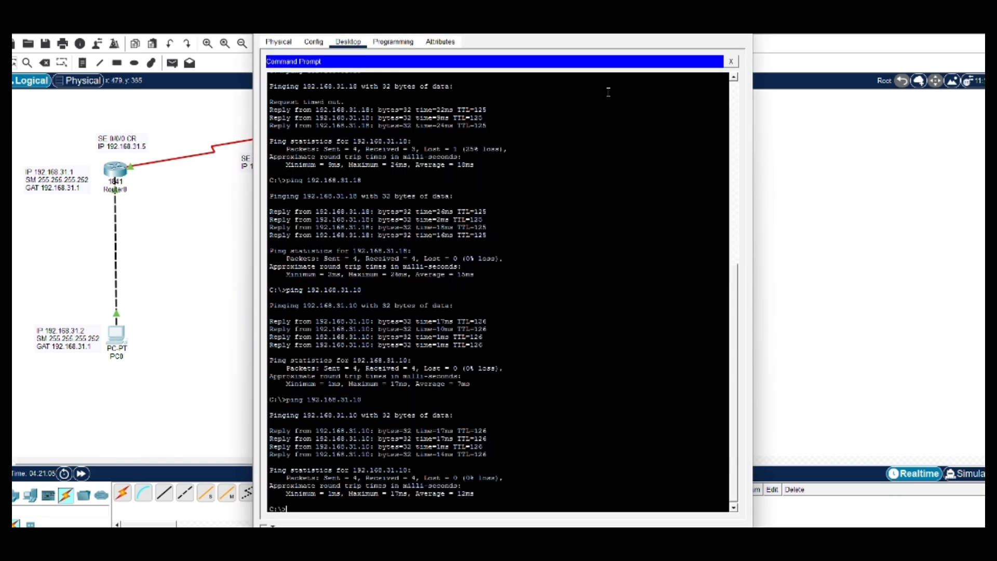
pyautogui.moveTo(632, 42); pyautogui.dragTo(956, 26)
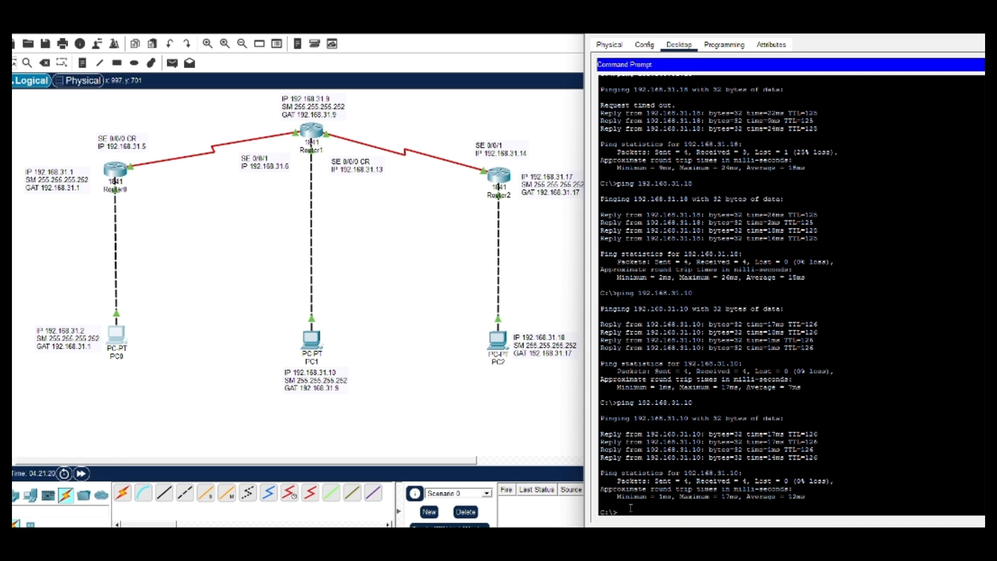
pyautogui.write('ping 192.168.31.10')
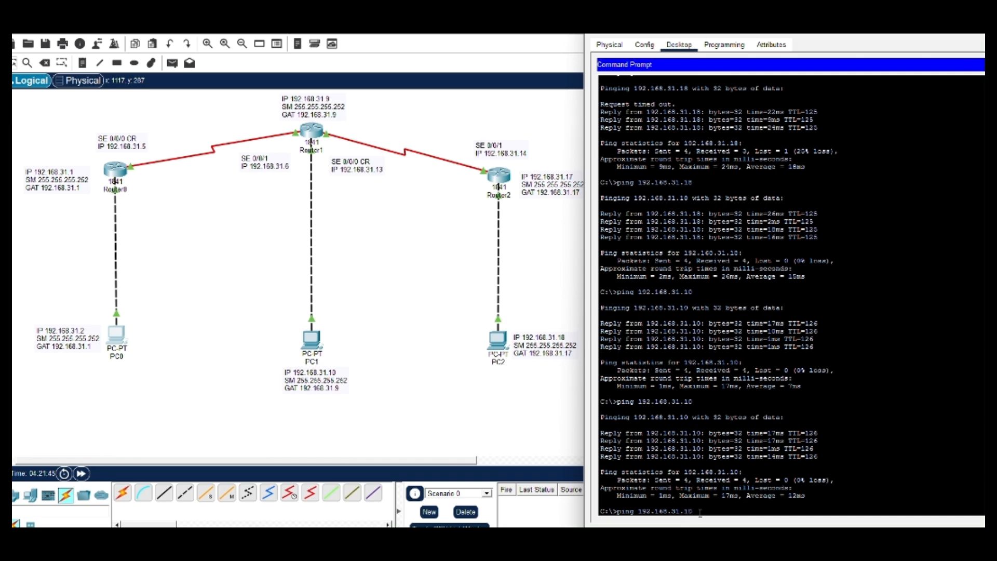
pyautogui.press('Return')
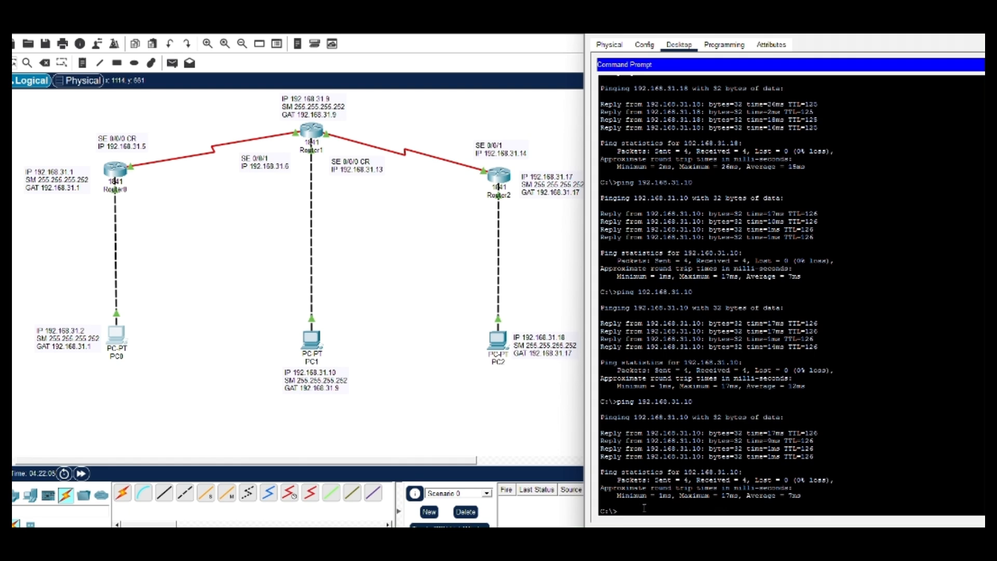
# - Ping PC2 at 192.168.31.18 from PC0's command prompt and close PC0's window
pyautogui.write('ing 192.168.31.18')
pyautogui.press('Return')
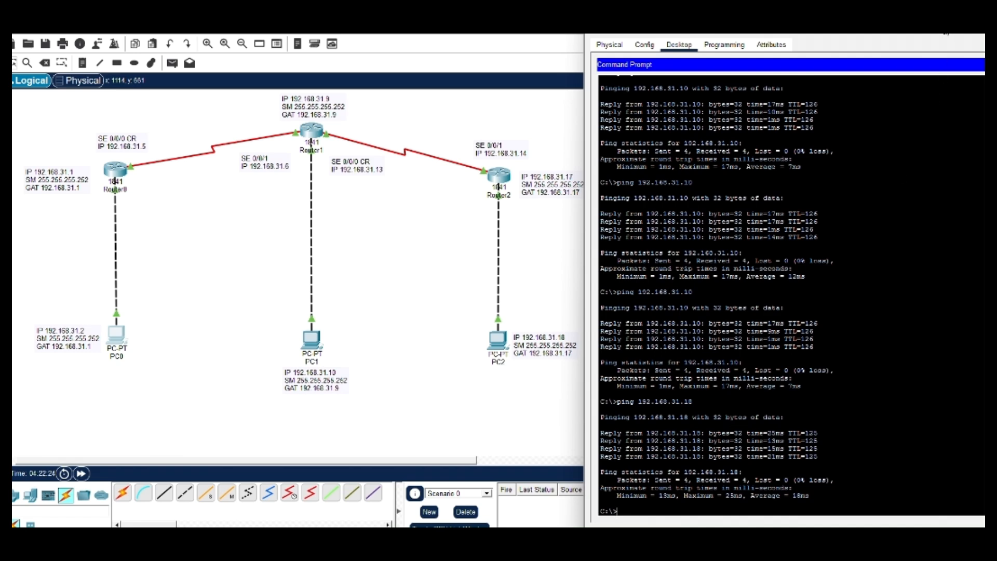
pyautogui.click(917, 49)
pyautogui.click(429, 37)
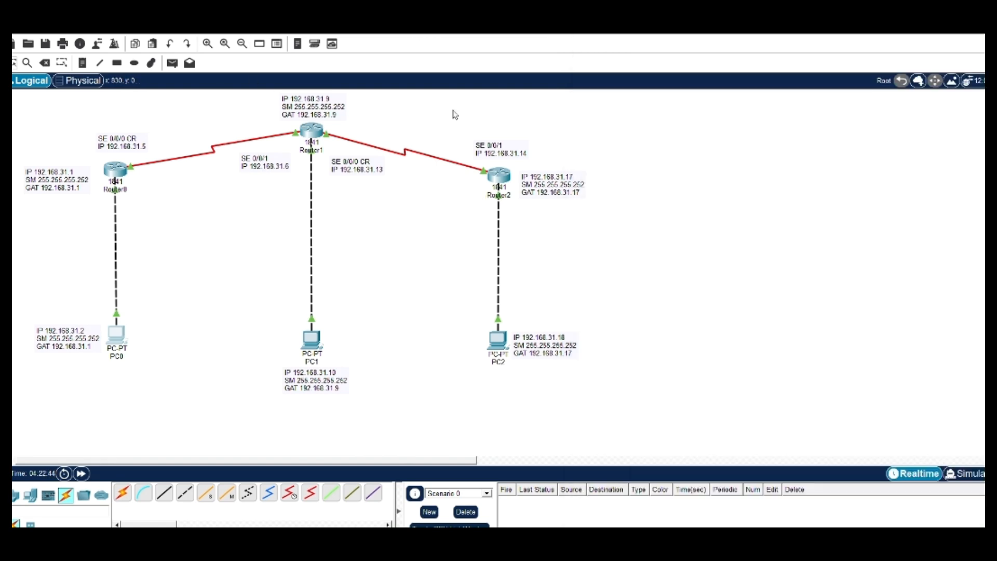
# - Ping PC0 at 192.168.31.2 from PC2's command prompt
pyautogui.click(497, 339)
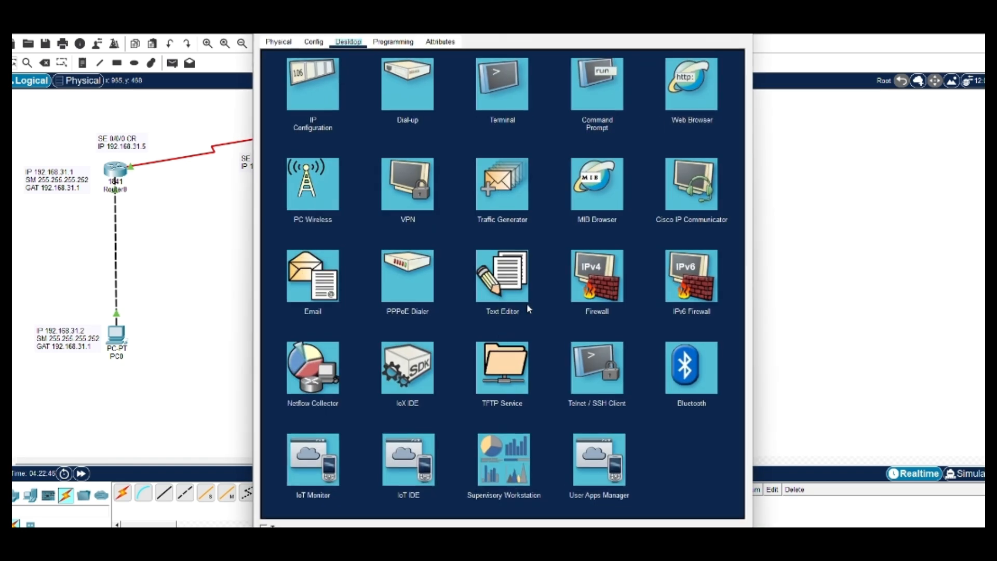
pyautogui.click(593, 97)
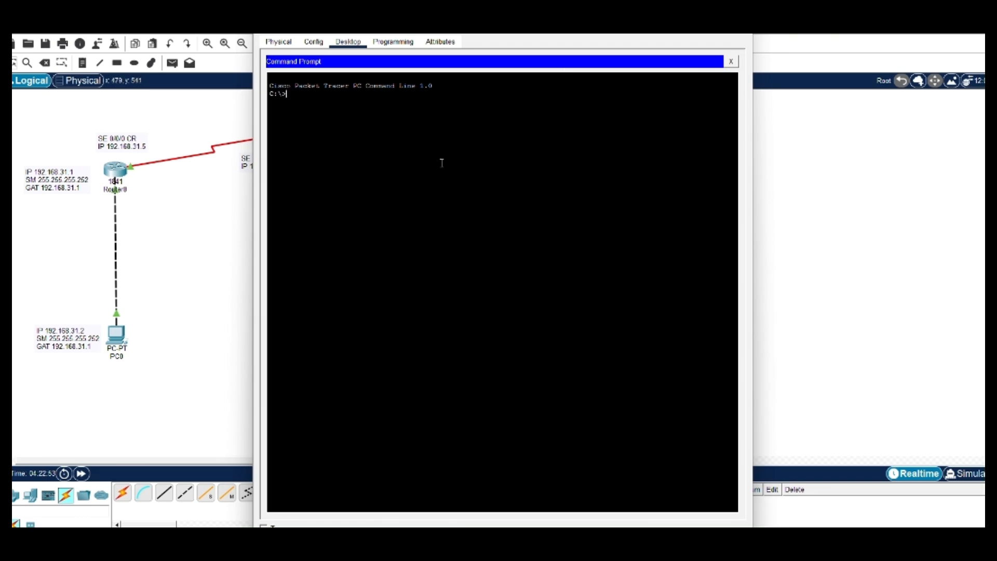
pyautogui.write('ng 192.168.31.2')
pyautogui.press('Return')
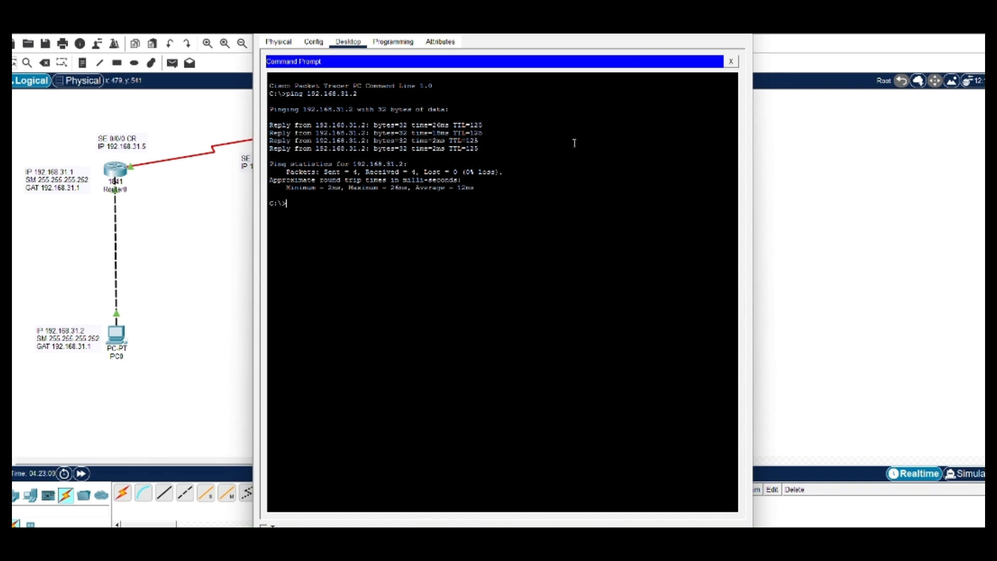
# - Ping 192.168.31.18 from PC2's command prompt with the topology in view, and close PC2's window
pyautogui.moveTo(598, 35); pyautogui.dragTo(374, 50)
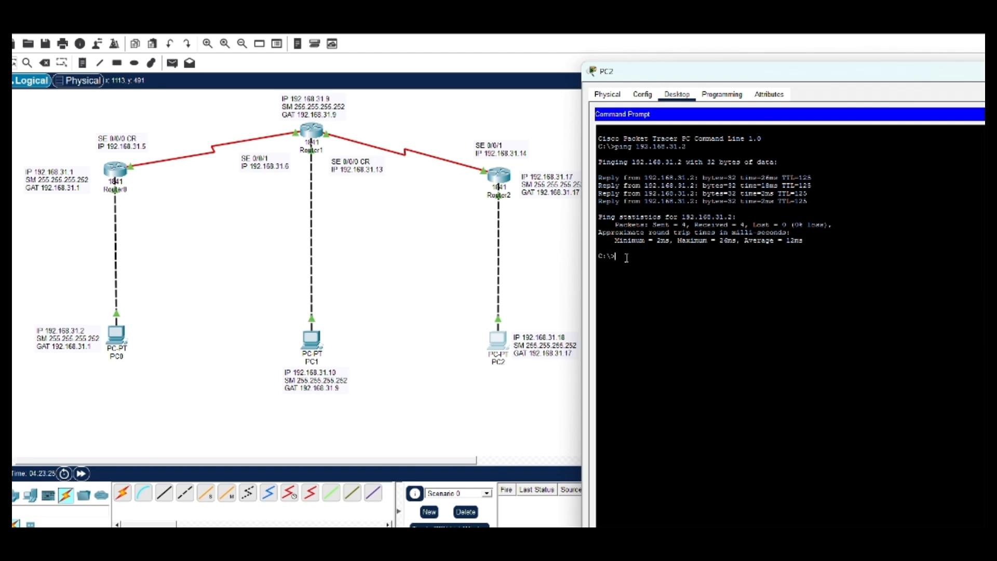
pyautogui.write('ping 192.168.31.18')
pyautogui.press('Return')
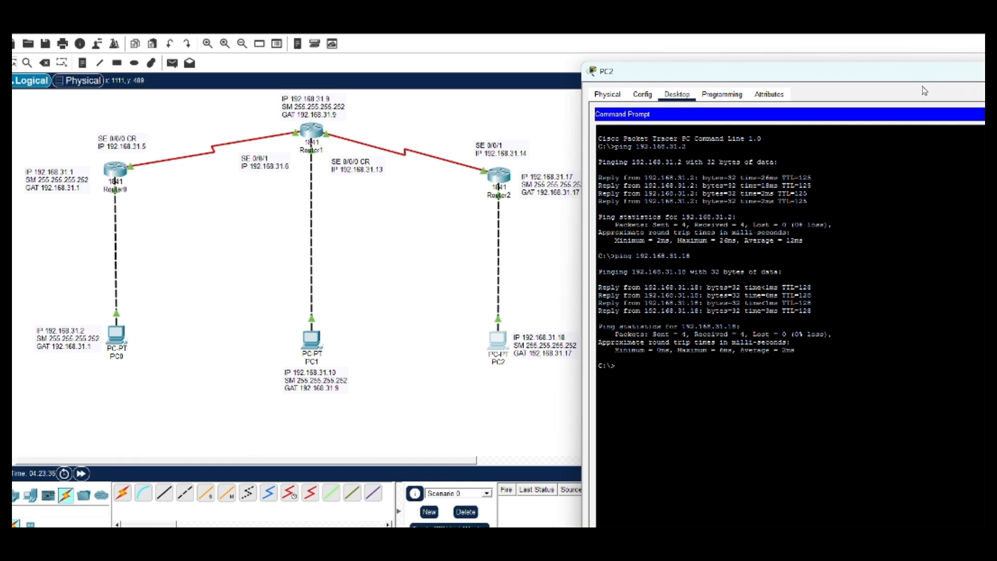
pyautogui.moveTo(919, 73); pyautogui.dragTo(706, 76)
pyautogui.click(850, 74)
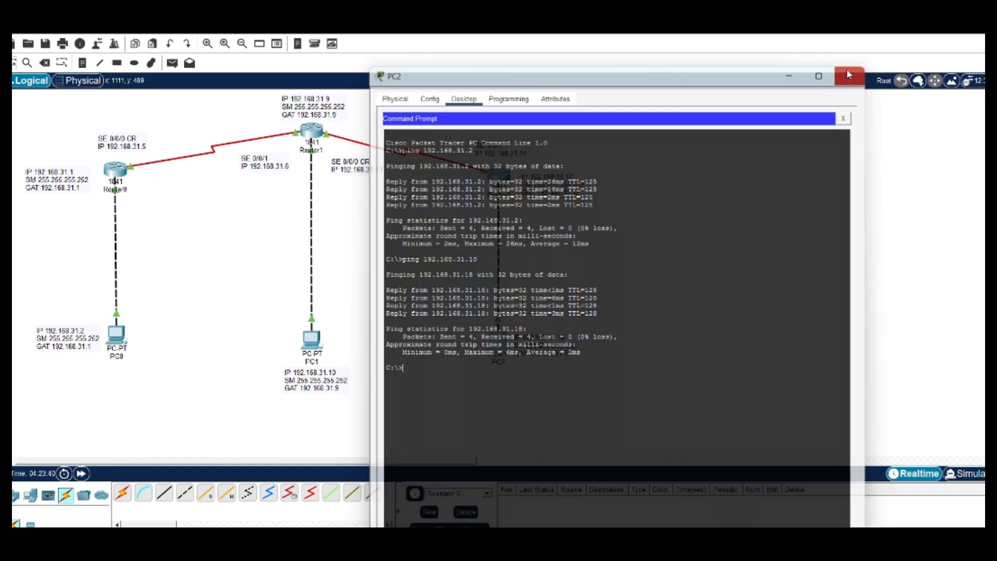